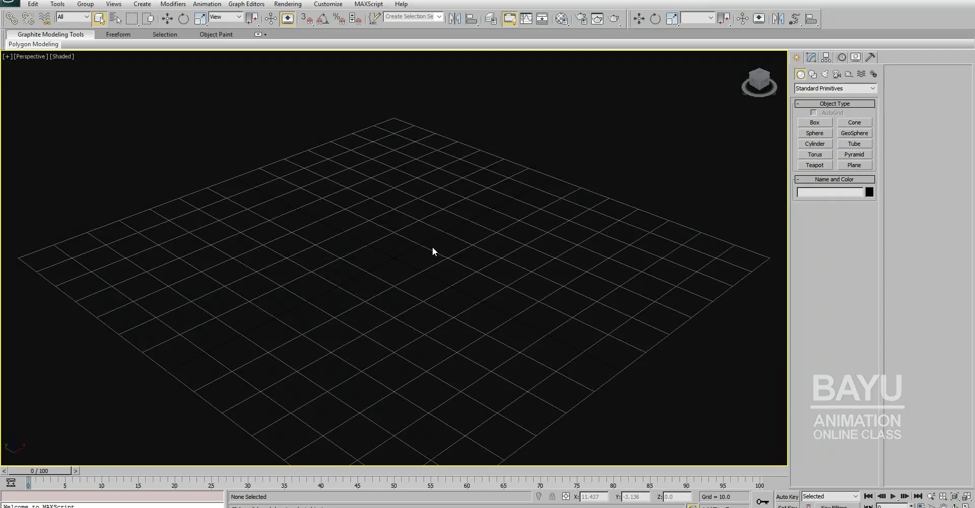
Step: Orbit the Perspective view to face the grid and pick the Box standard primitive
mouse_move(375, 288)
middle_mouse_down("alt")
mouse_move(419, 308)
mouse_move(403, 299)
middle_mouse_up("alt")
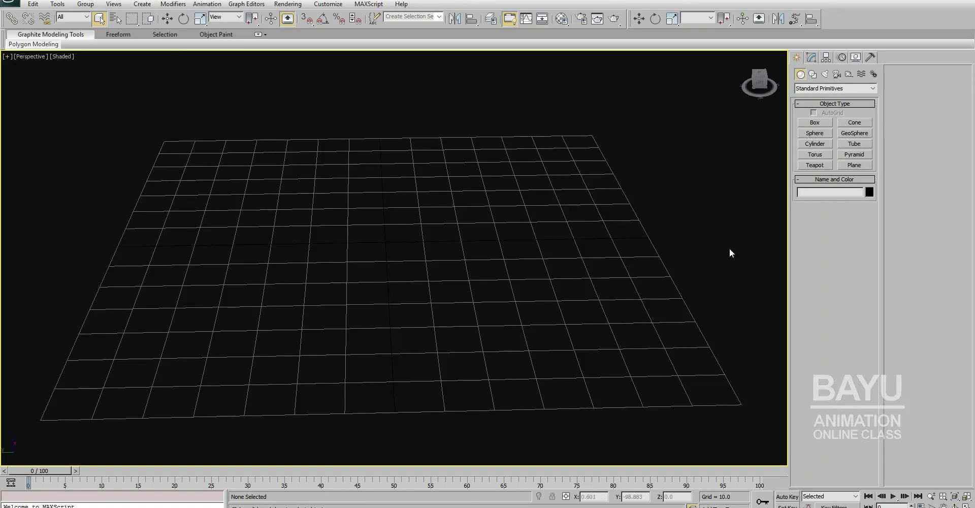
left_click(824, 122)
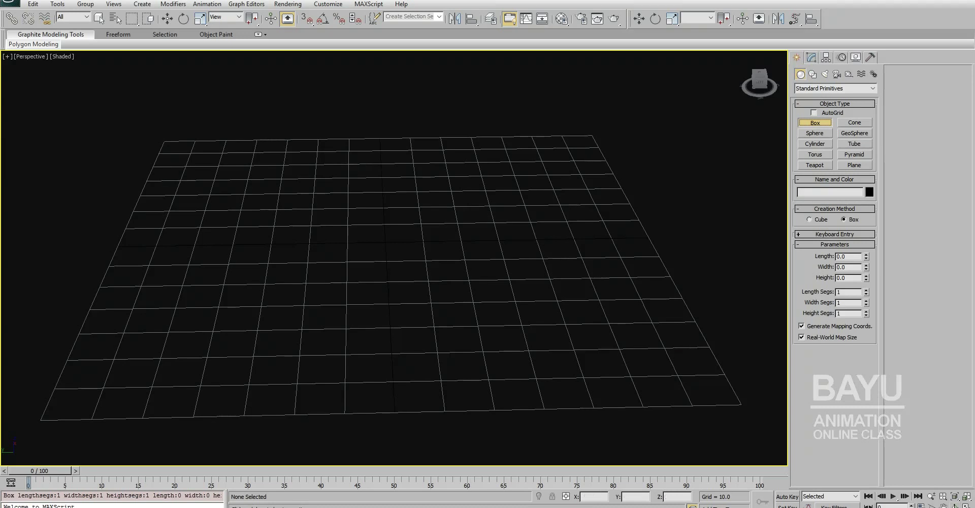
Step: Create Box001 at the origin via Keyboard Entry with length, width and height of 10
right_click(859, 505)
left_click(907, 334)
left_click(846, 234)
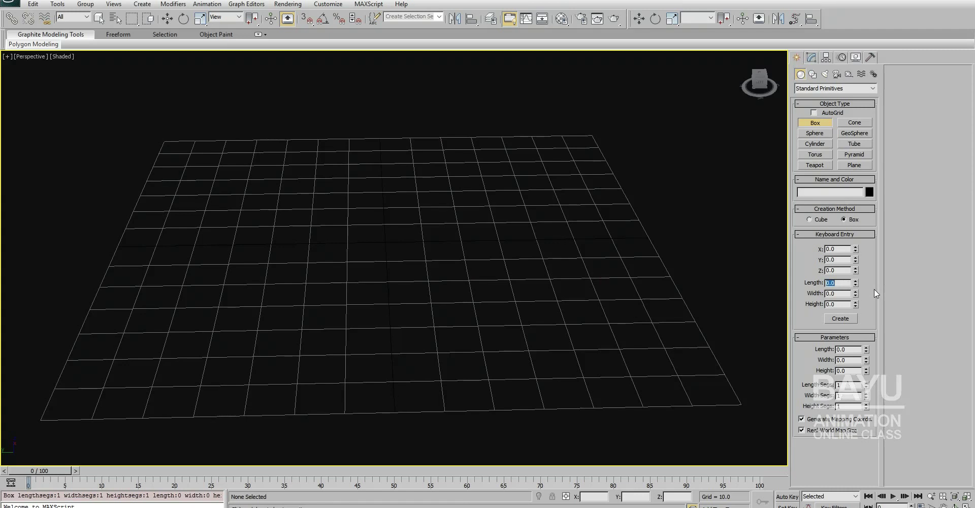
type("10")
key("Tab")
type("110")
key("Tab")
left_click(840, 319)
middle_click_drag(427, 319, 751, 337)
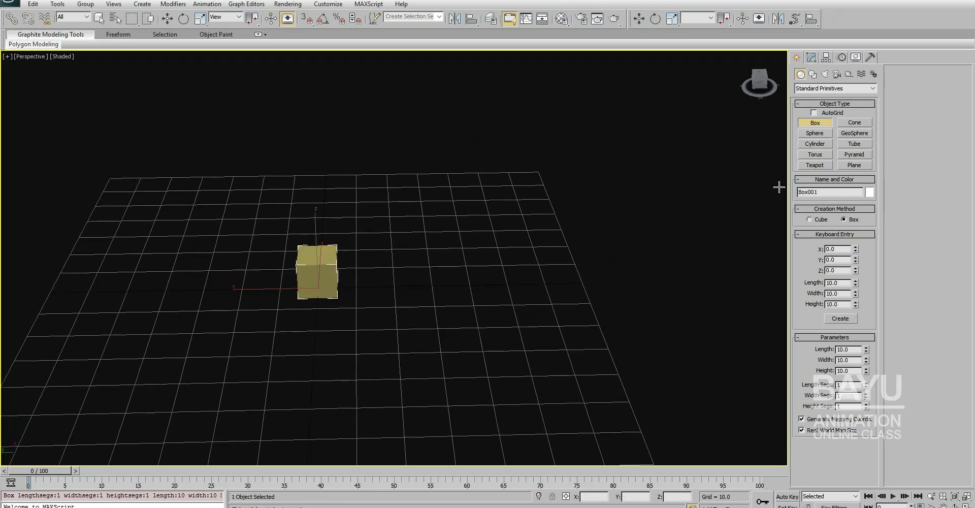
left_click(811, 57)
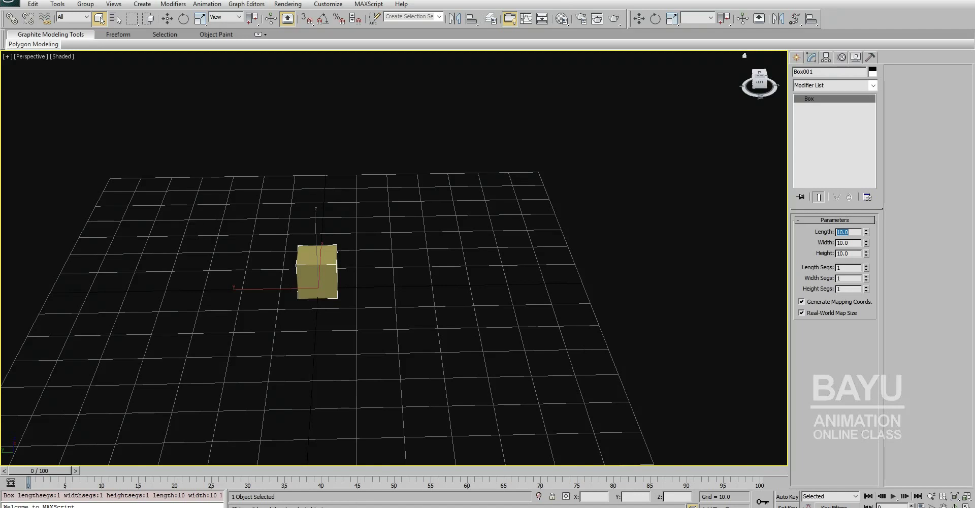
type("20")
Step: Change Box001's length to 20 so it measures 20×10×10
key("Return")
mouse_move(462, 316)
middle_mouse_down("alt")
mouse_move(443, 387)
mouse_move(370, 316)
mouse_move(343, 346)
mouse_move(467, 342)
mouse_move(484, 333)
mouse_move(394, 400)
middle_mouse_up("alt")
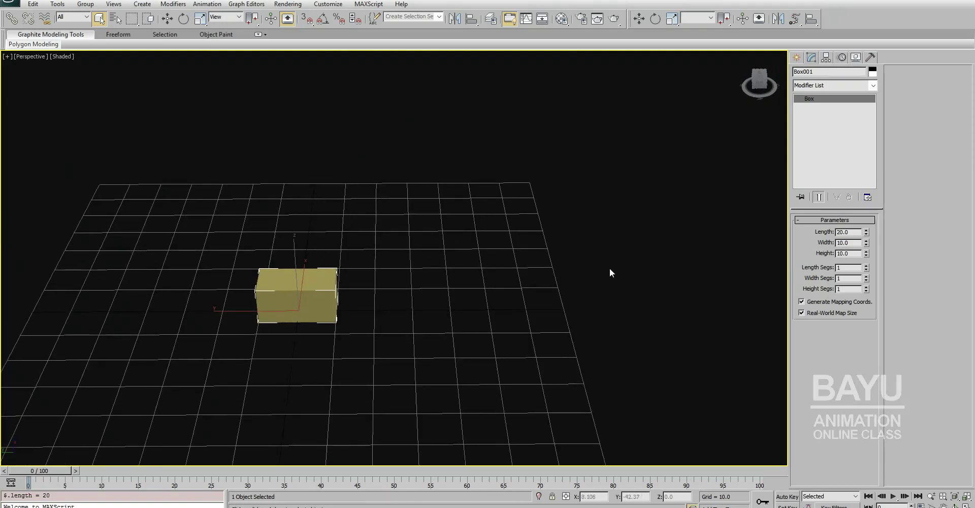
left_click(796, 57)
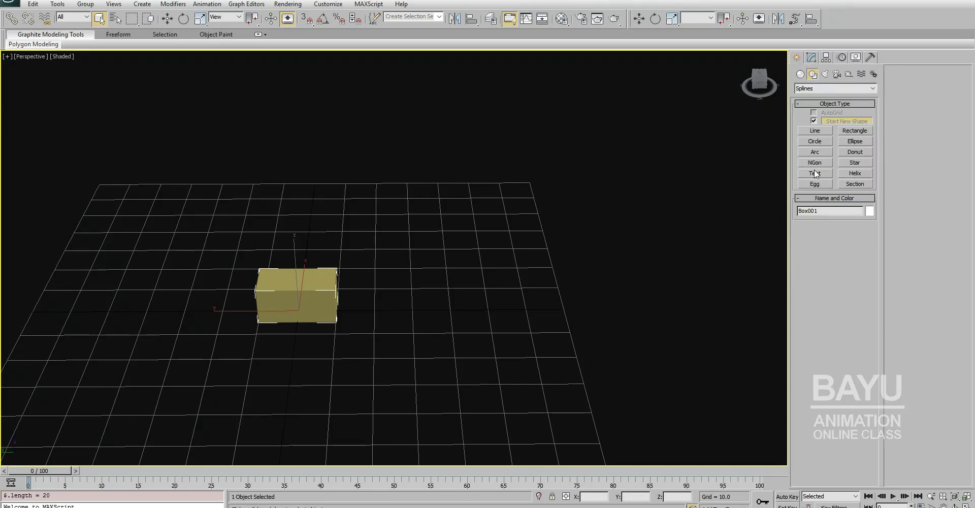
Step: Clone Box001 with Edit > Clone as a Copy named Box002
left_click(801, 74)
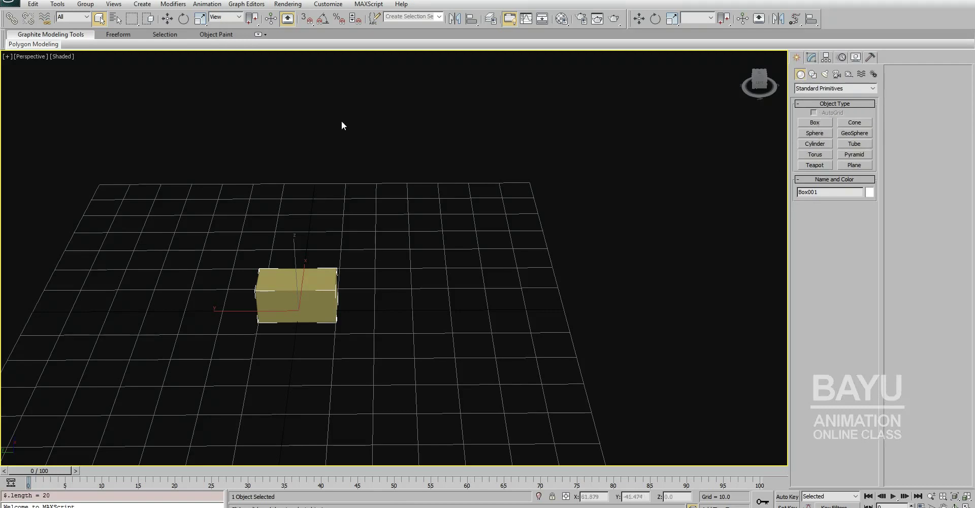
left_click(33, 4)
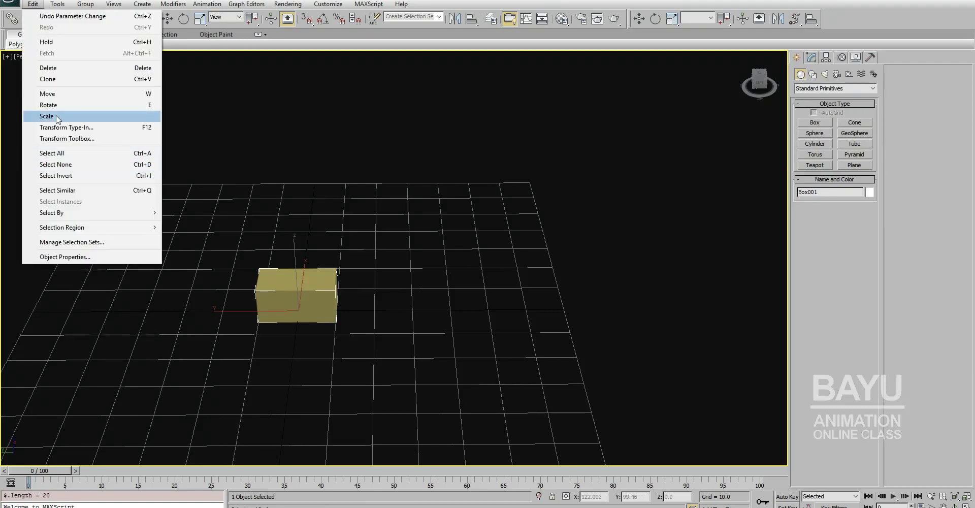
left_click(71, 81)
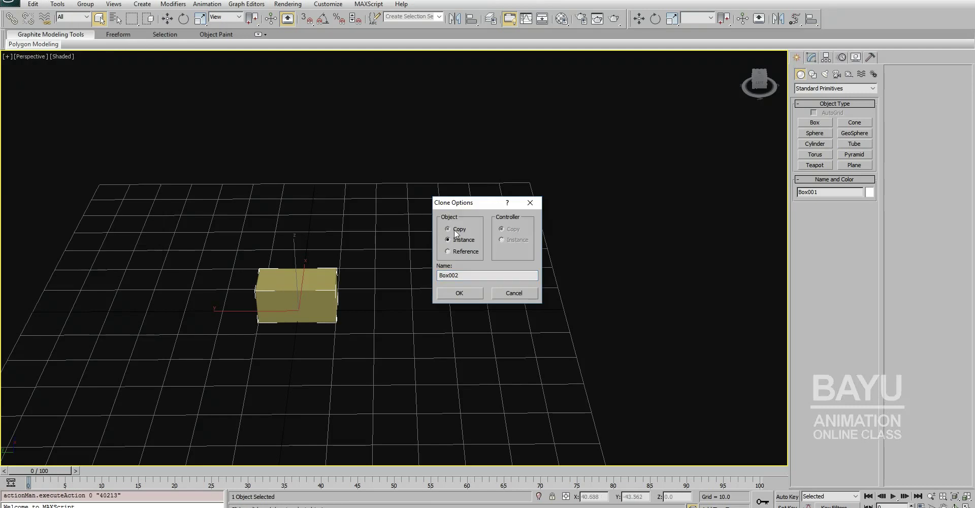
left_click(459, 293)
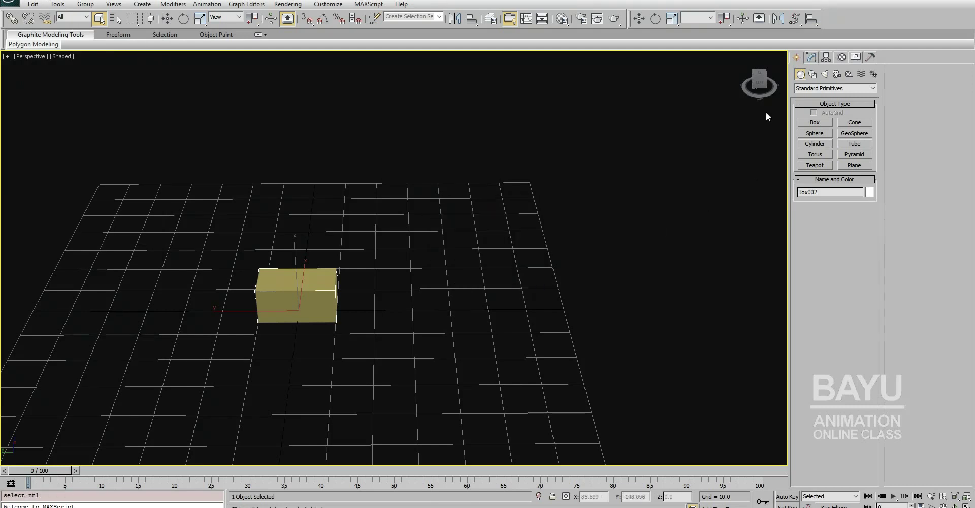
Step: Set Box002's height to 1 unit
left_click(812, 57)
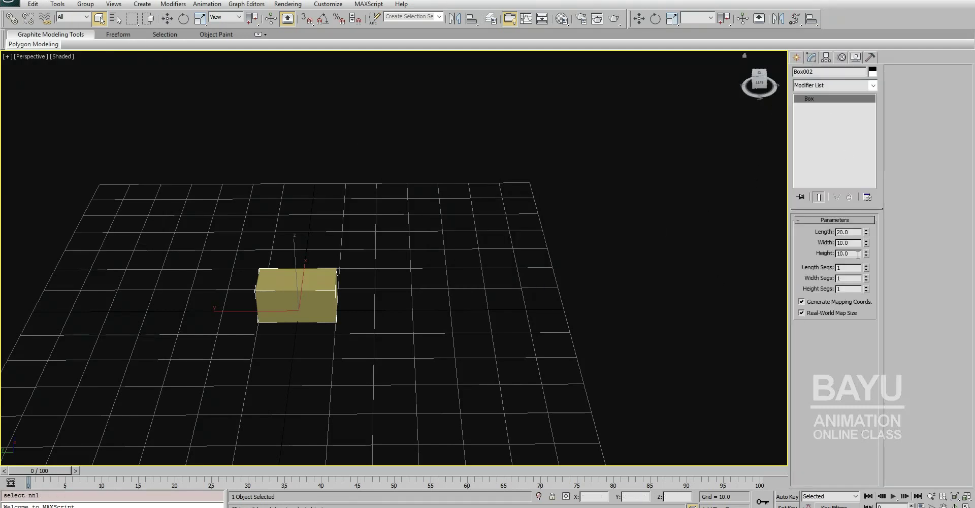
type("1")
key("Tab")
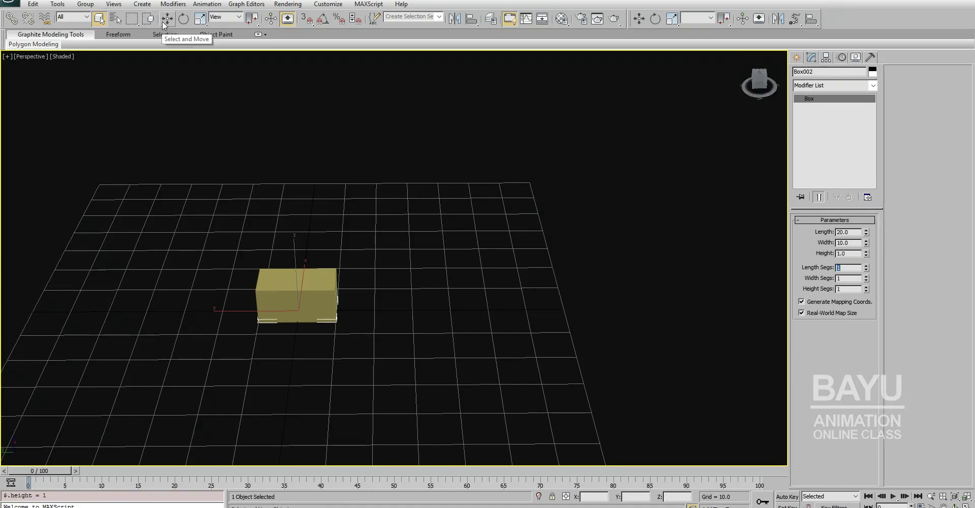
Step: Move the flat Box002 slab up along Z to rest on top of Box001
left_click(167, 19)
mouse_move(384, 216)
middle_mouse_down("alt")
mouse_move(290, 214)
mouse_move(299, 216)
middle_mouse_up("alt")
left_click_drag(297, 246, 300, 208)
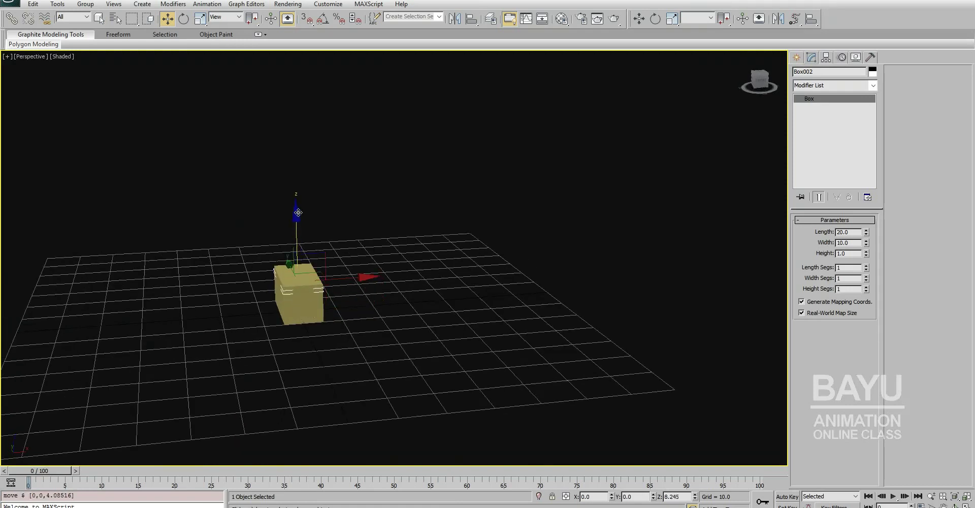
mouse_move(390, 300)
middle_mouse_down("alt")
mouse_move(450, 301)
mouse_move(357, 379)
mouse_move(409, 362)
mouse_move(289, 360)
mouse_move(257, 250)
middle_mouse_up("alt")
left_click_drag(238, 210, 235, 208)
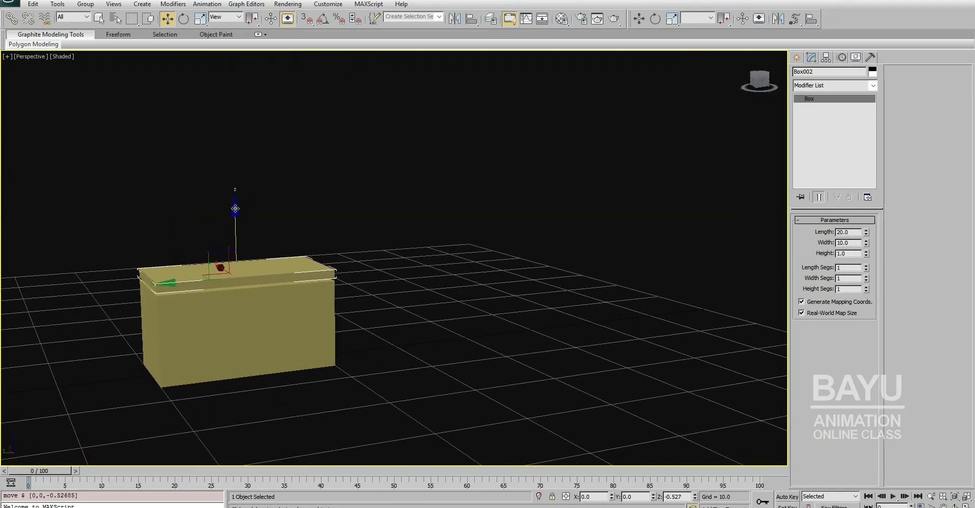
Step: Colour the Box002 lid dark blue
left_click(872, 72)
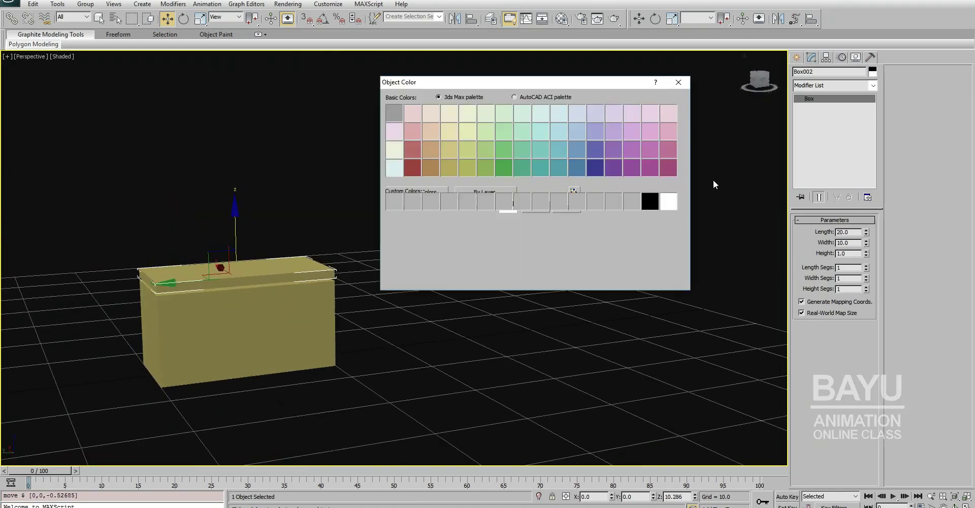
left_click(595, 167)
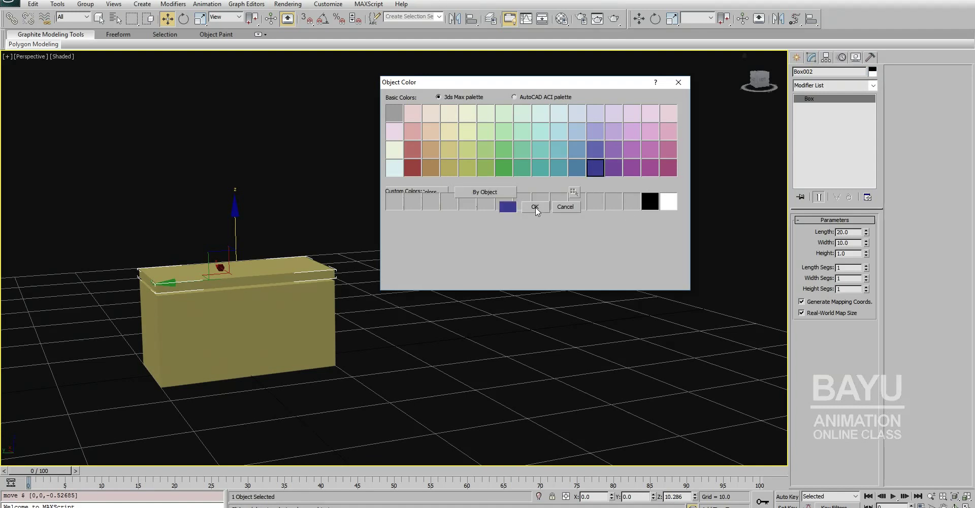
left_click(535, 208)
mouse_move(495, 315)
middle_mouse_down("alt")
mouse_move(456, 352)
mouse_move(386, 336)
mouse_move(420, 313)
mouse_move(448, 336)
mouse_move(501, 342)
mouse_move(500, 311)
middle_mouse_up("alt")
mouse_move(553, 231)
middle_mouse_down("alt")
mouse_move(557, 246)
mouse_move(575, 236)
mouse_move(551, 255)
mouse_move(507, 253)
mouse_move(654, 218)
middle_mouse_up("alt")
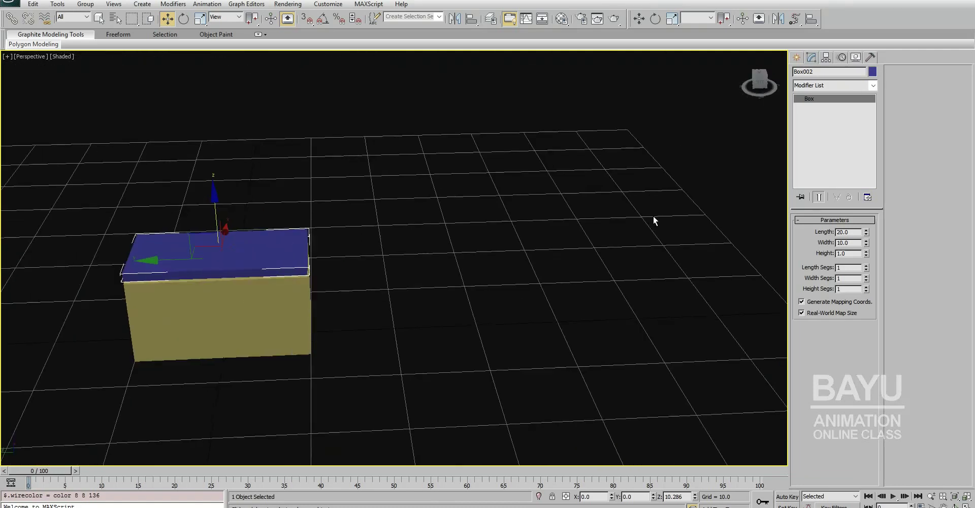
Step: Drag out a Dummy helper, Dummy001, beside the box
left_click(799, 59)
left_click(849, 74)
left_click(815, 123)
left_click_drag(347, 326, 448, 366)
Step: Stretch Dummy001 along Y, then move it along Z, Y and X over the box
left_click(200, 19)
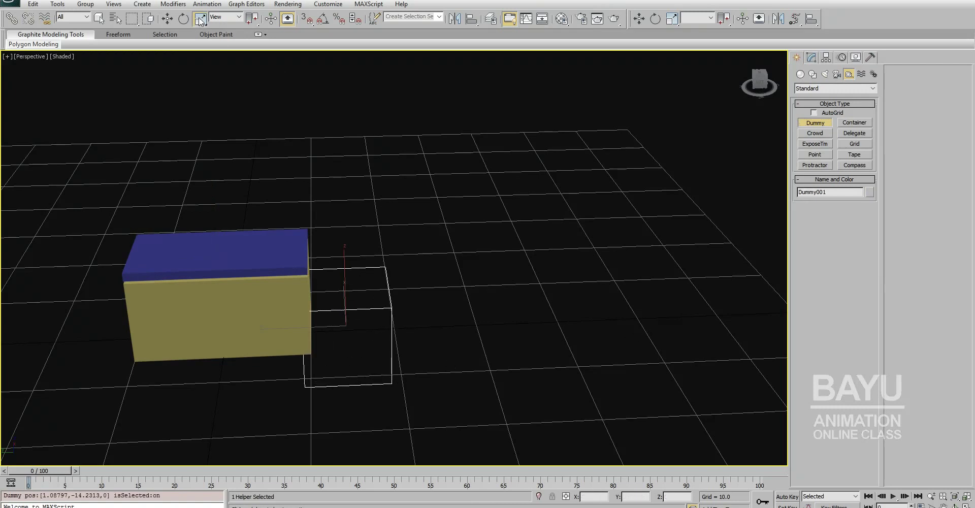
left_click_drag(270, 333, 228, 333)
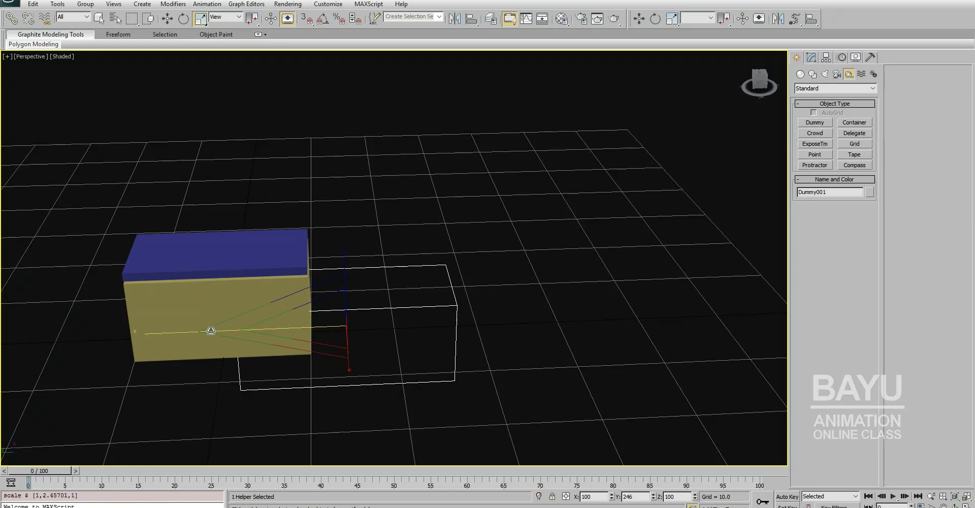
key("w")
middle_click_drag(374, 310, 354, 265, "alt")
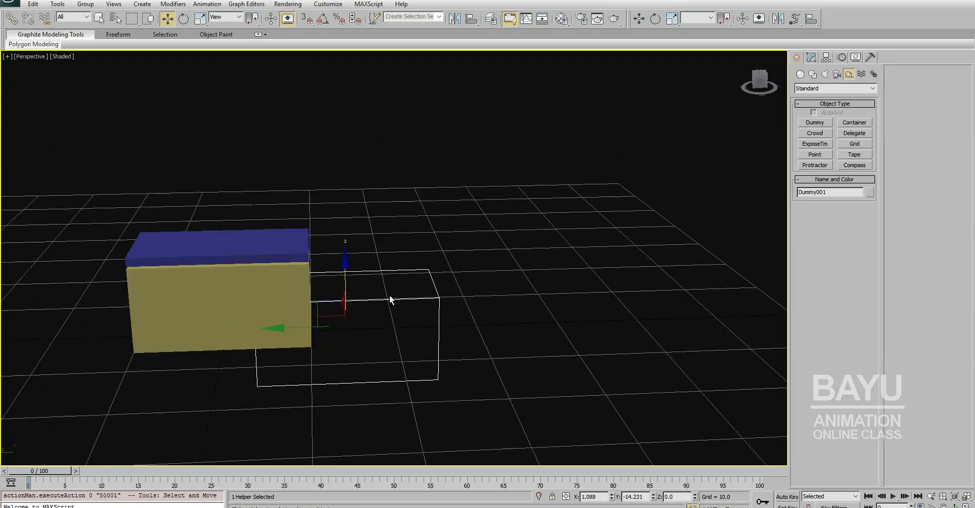
left_click_drag(346, 261, 360, 216)
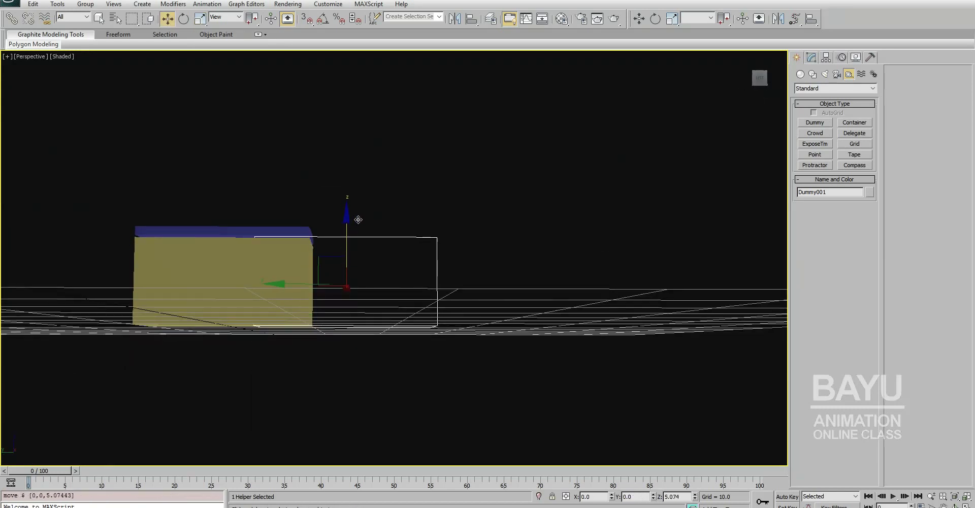
middle_click_drag(365, 307, 328, 306, "alt")
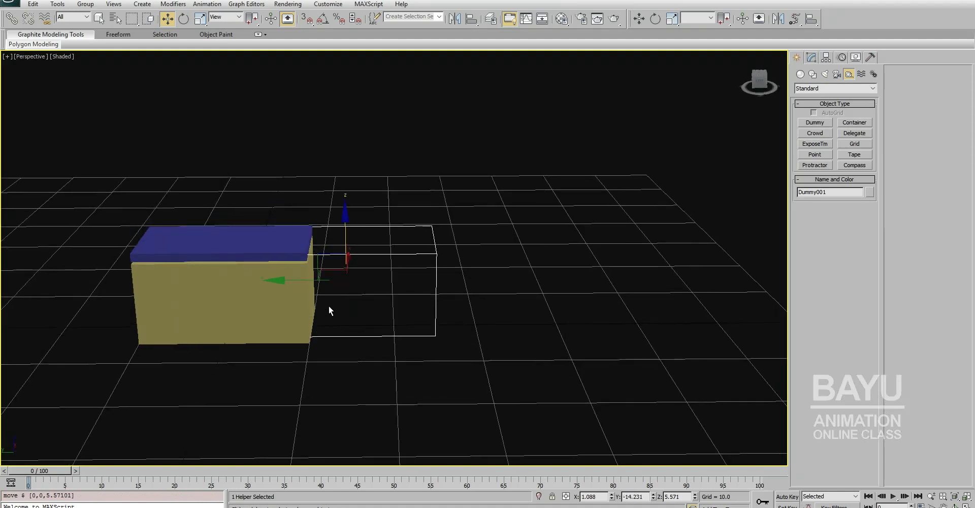
left_click_drag(280, 281, 163, 281)
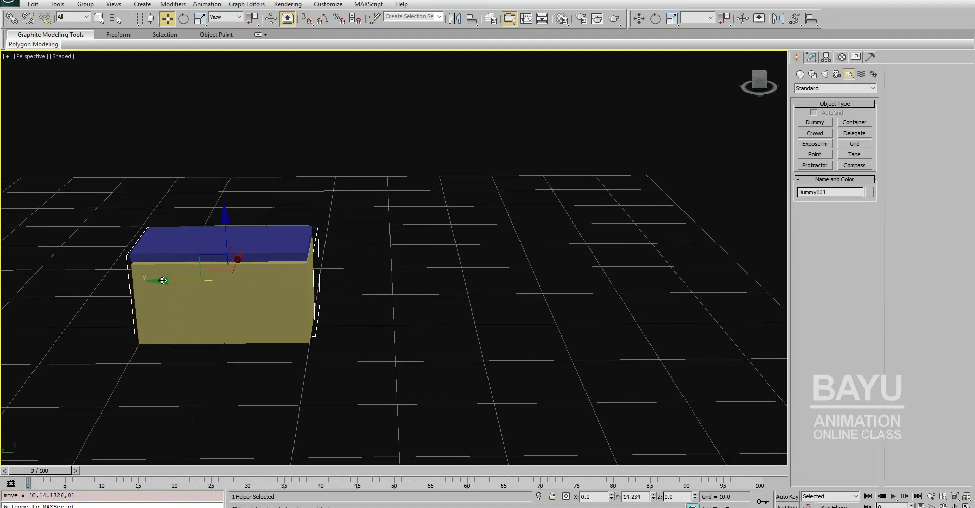
middle_click_drag(227, 299, 276, 339, "alt")
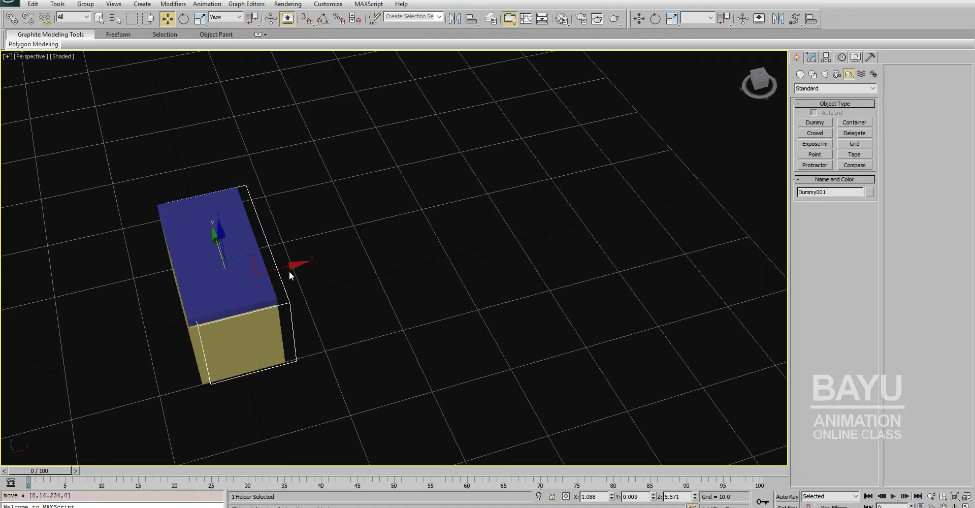
left_click_drag(290, 266, 275, 267)
mouse_move(305, 290)
middle_mouse_down("alt")
mouse_move(389, 285)
mouse_move(424, 305)
mouse_move(452, 297)
middle_mouse_up("alt")
scroll(453, 297, "up", 3)
Step: Rescale Dummy001 along Z, Y and X so it fits around the lidded box
left_click(200, 18)
left_click_drag(220, 186, 217, 179)
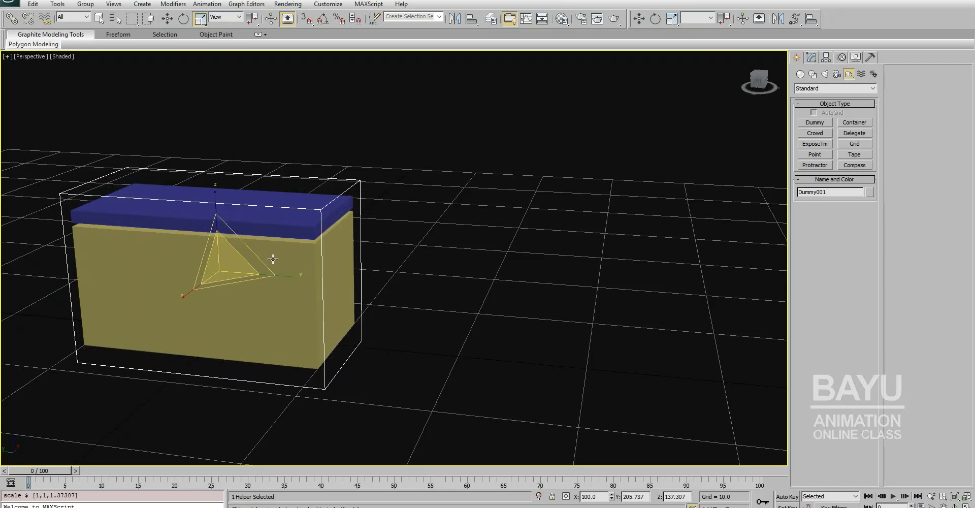
left_click_drag(295, 276, 299, 280)
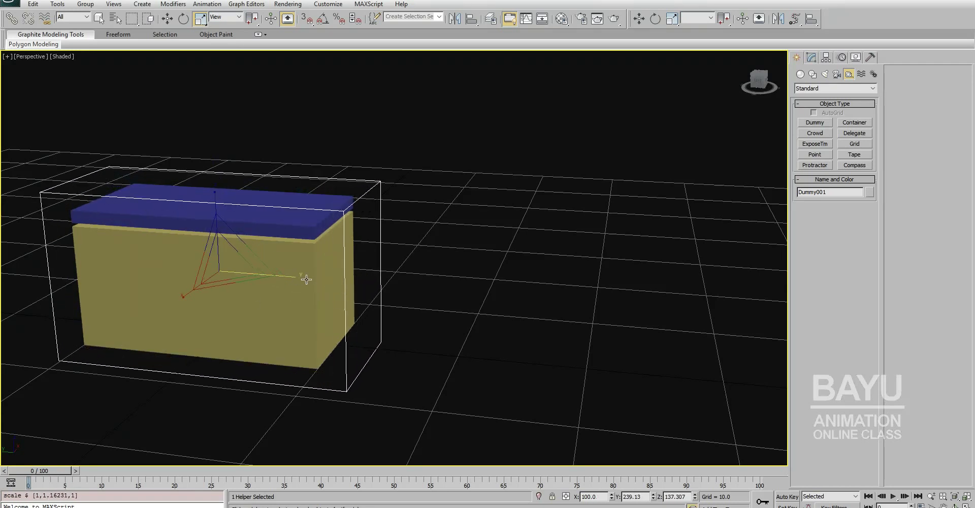
mouse_move(299, 280)
middle_mouse_down("alt")
mouse_move(328, 337)
mouse_move(303, 337)
mouse_move(321, 325)
mouse_move(264, 315)
middle_mouse_up("alt")
left_click_drag(144, 280, 146, 279)
mouse_move(145, 279)
middle_mouse_down("alt")
mouse_move(292, 336)
mouse_move(232, 278)
middle_mouse_up("alt")
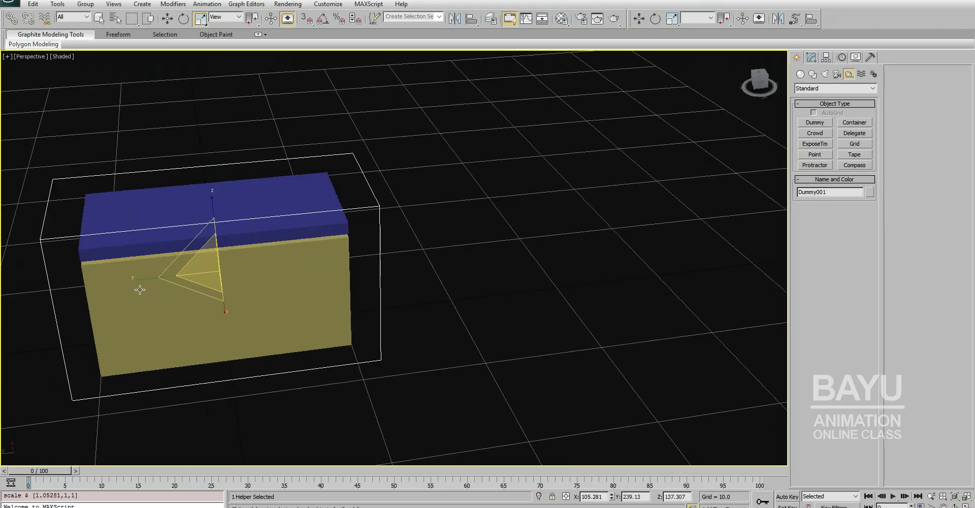
left_click_drag(144, 278, 146, 281)
middle_click_drag(145, 281, 216, 229, "alt")
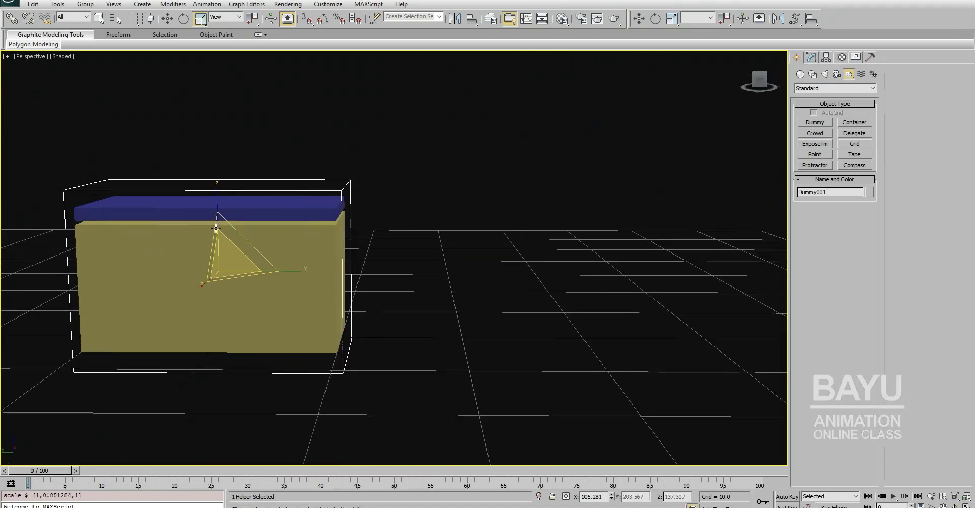
left_click_drag(216, 228, 243, 277)
mouse_move(243, 277)
middle_mouse_down("alt")
mouse_move(244, 312)
mouse_move(298, 325)
mouse_move(301, 377)
mouse_move(303, 363)
middle_mouse_up("alt")
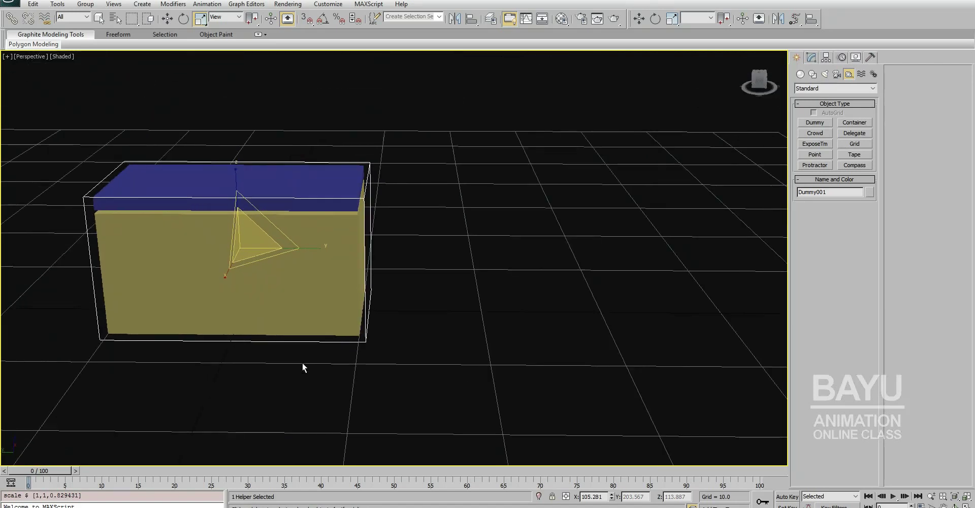
Step: Select Box001 and scale it up slightly
left_click(528, 302)
middle_click_drag(528, 302, 456, 385, "alt")
middle_click_drag(381, 413, 476, 381, "alt")
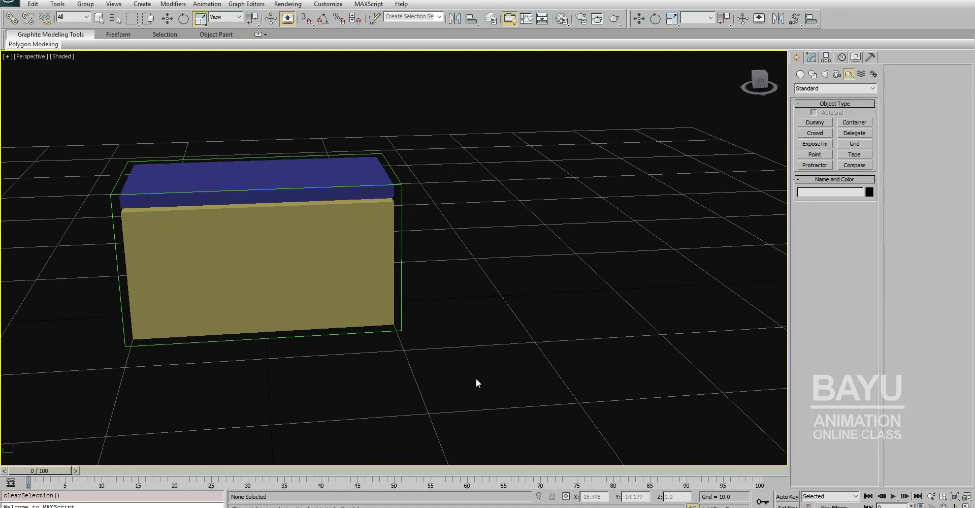
mouse_move(239, 295)
left_mouse_down()
mouse_move(370, 361)
mouse_move(376, 387)
left_mouse_up()
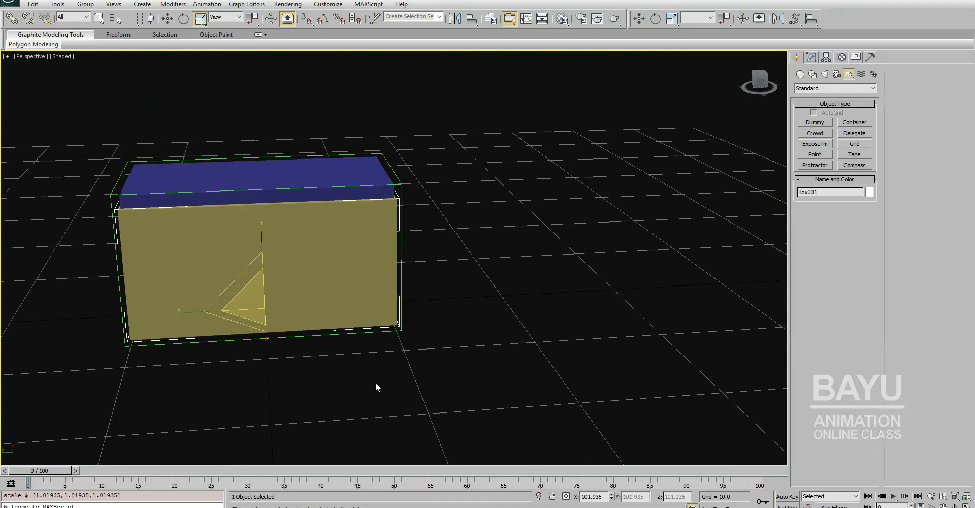
Step: Set Box001's Rendering Control to By Object with Visibility 0.0, then enable Auto Key
right_click(323, 243)
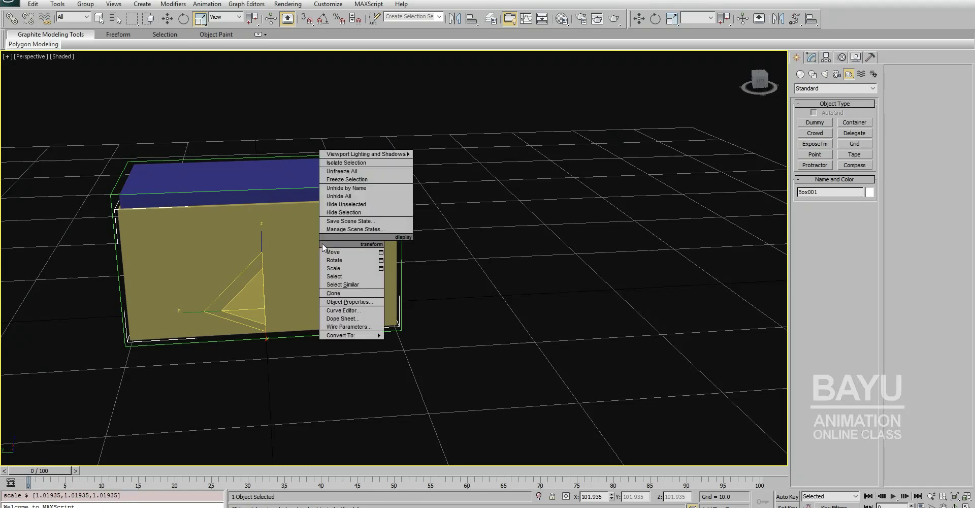
left_click(349, 304)
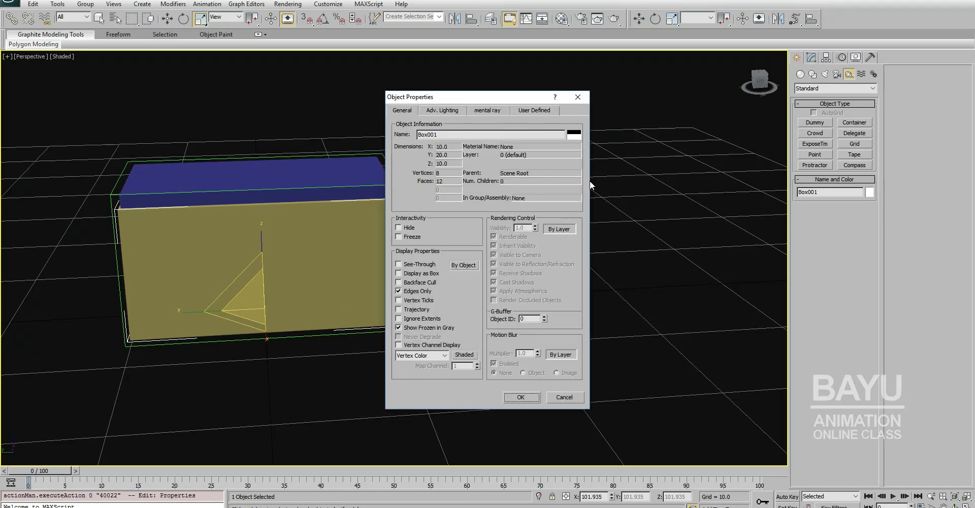
left_click(559, 229)
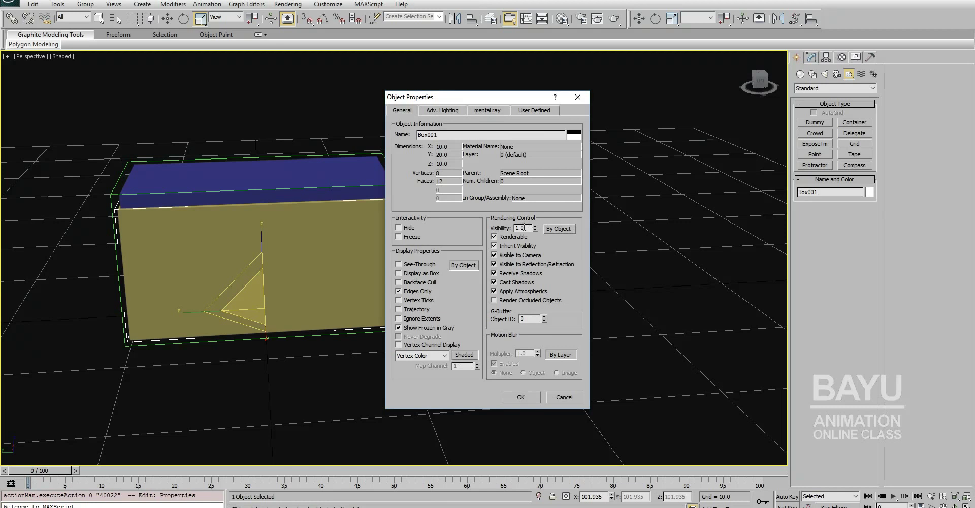
left_click_drag(499, 100, 681, 103)
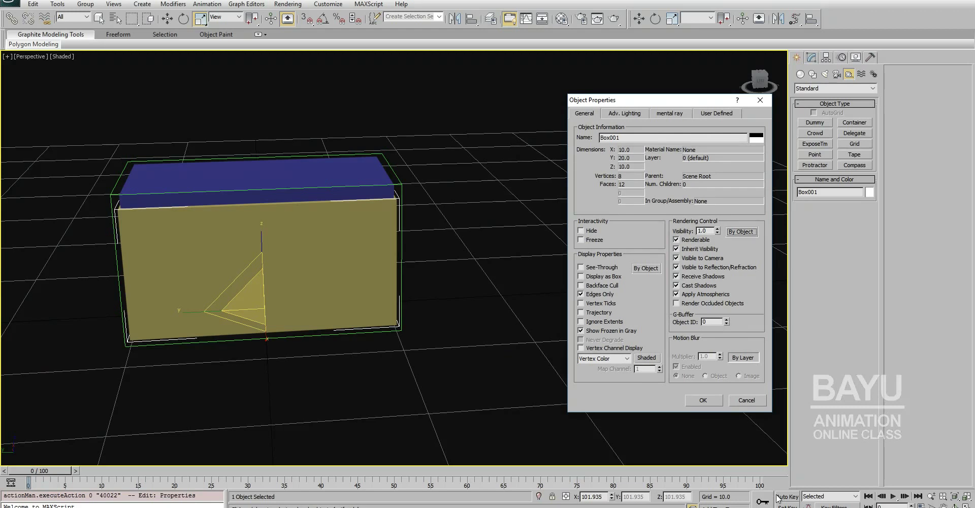
left_click_drag(718, 233, 711, 276)
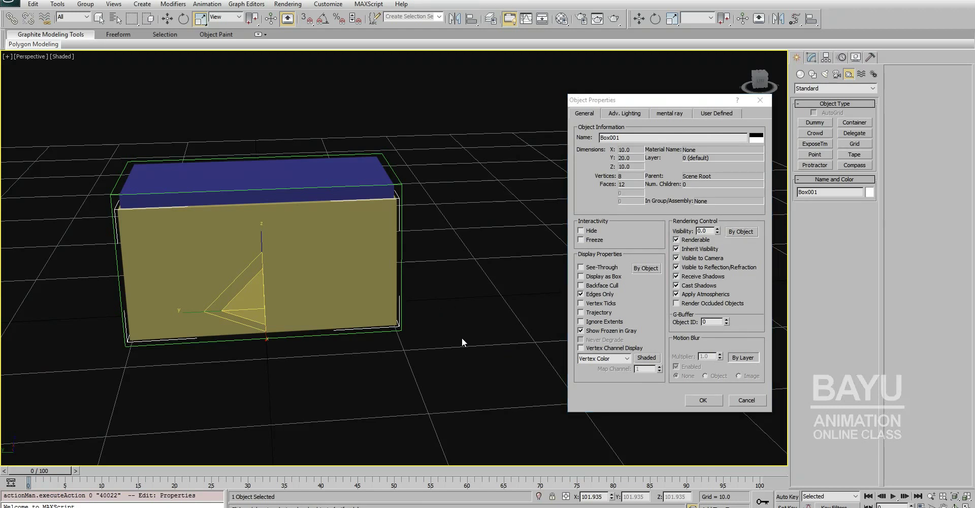
left_click(700, 401)
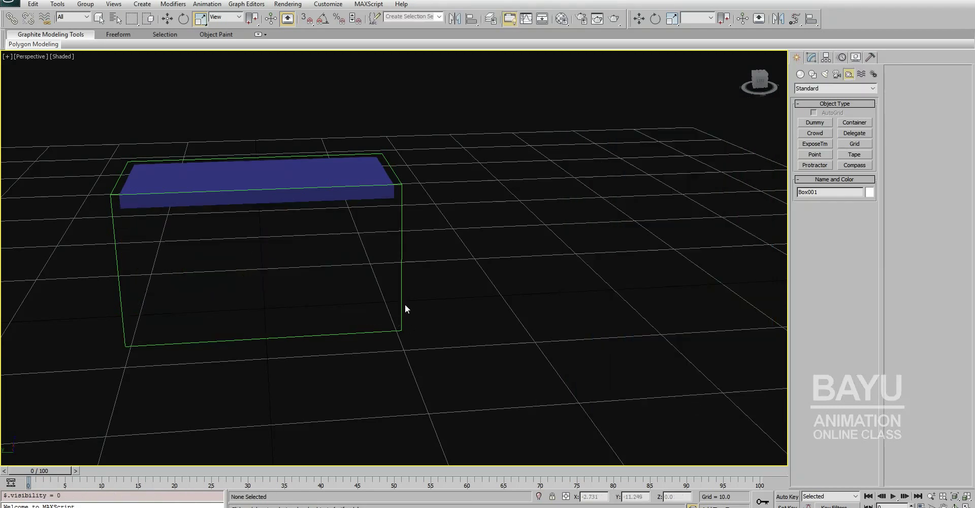
left_click(360, 284)
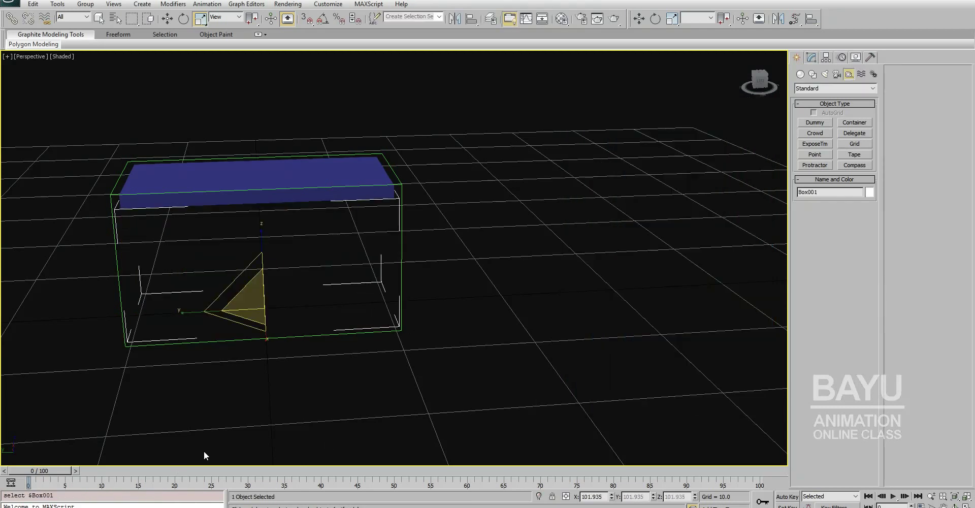
left_click(788, 496)
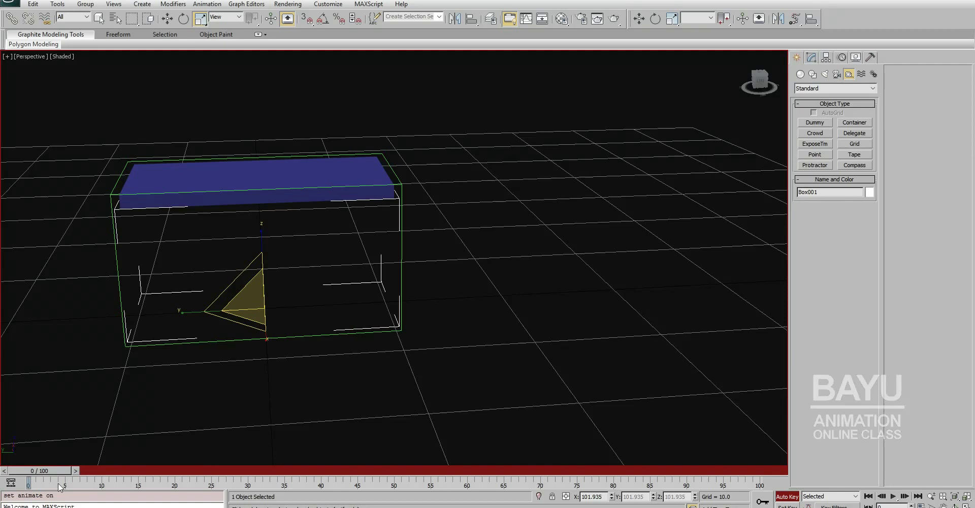
Step: At frame 10, key Box001's visibility to 1.0 in Object Properties
left_click_drag(44, 471, 146, 482)
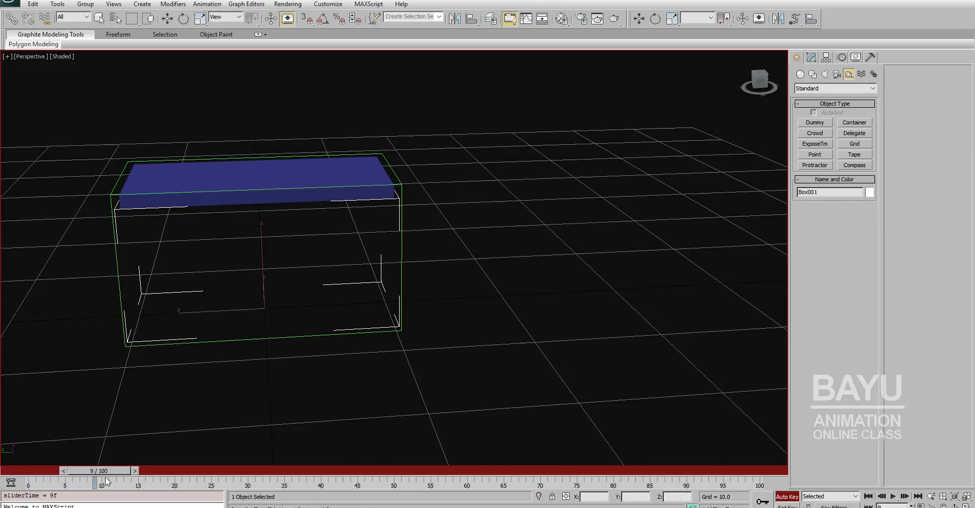
left_click_drag(149, 484, 105, 487)
key("r")
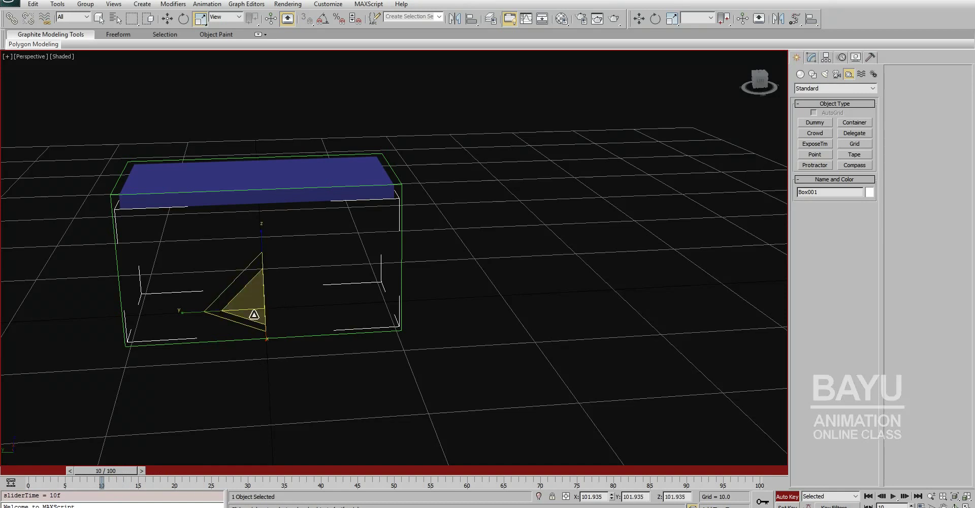
right_click(254, 314)
left_click(281, 374)
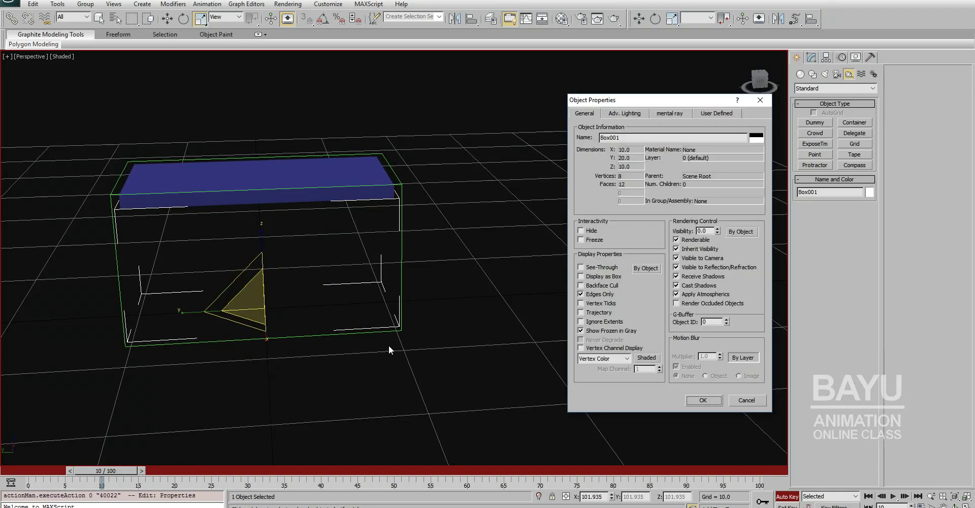
double_click(709, 232)
left_click(712, 398)
Step: Move the visibility key to frame 15, copy the start key to frame 5, and review the fade
mouse_move(110, 474)
left_mouse_down()
mouse_move(99, 477)
mouse_move(117, 478)
left_mouse_up()
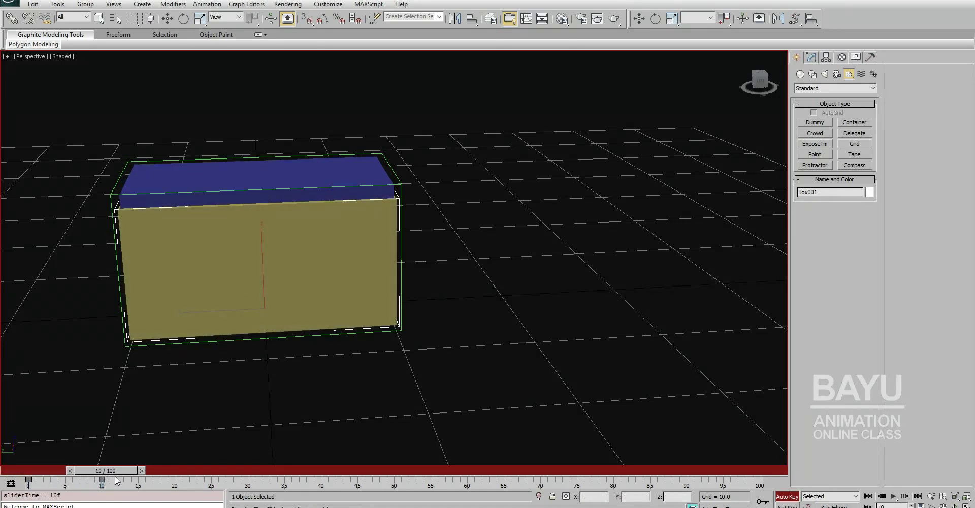
key("r")
left_click_drag(101, 481, 137, 481)
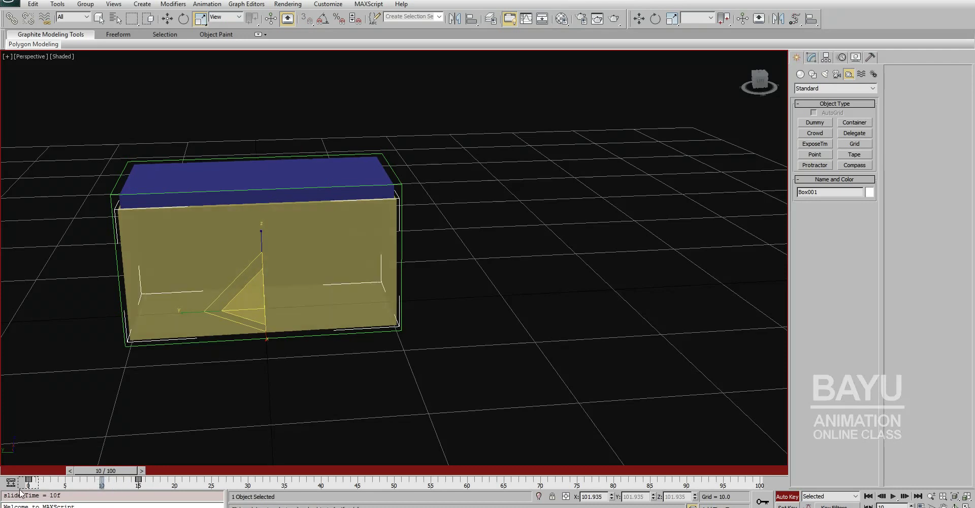
left_click_drag(28, 480, 65, 481, "shift")
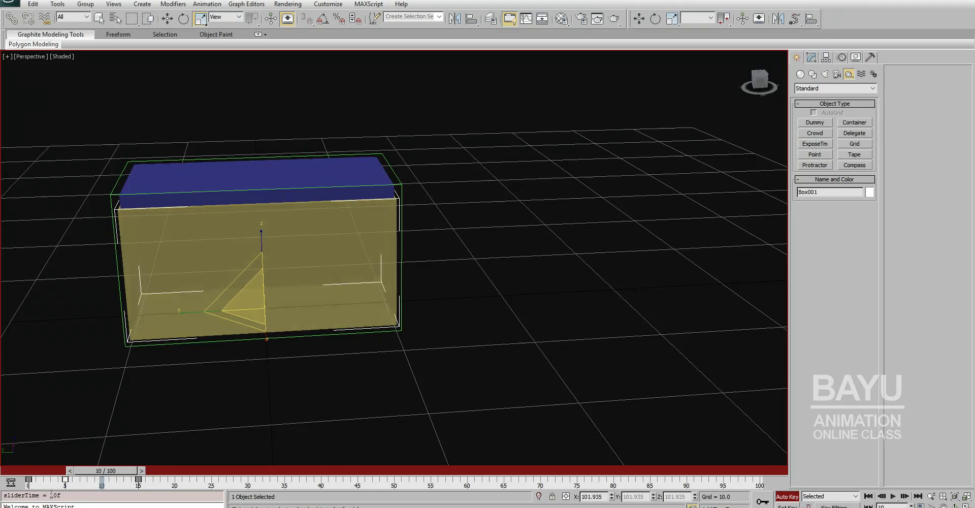
mouse_move(94, 471)
left_mouse_down()
mouse_move(50, 468)
mouse_move(136, 471)
left_mouse_up()
key("r")
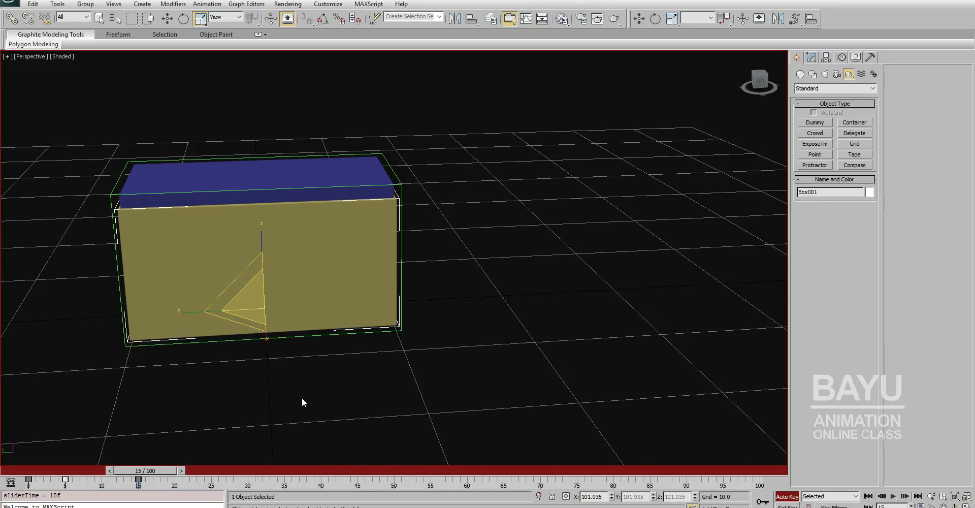
middle_click_drag(414, 385, 417, 396, "alt")
middle_click_drag(391, 392, 355, 451, "alt")
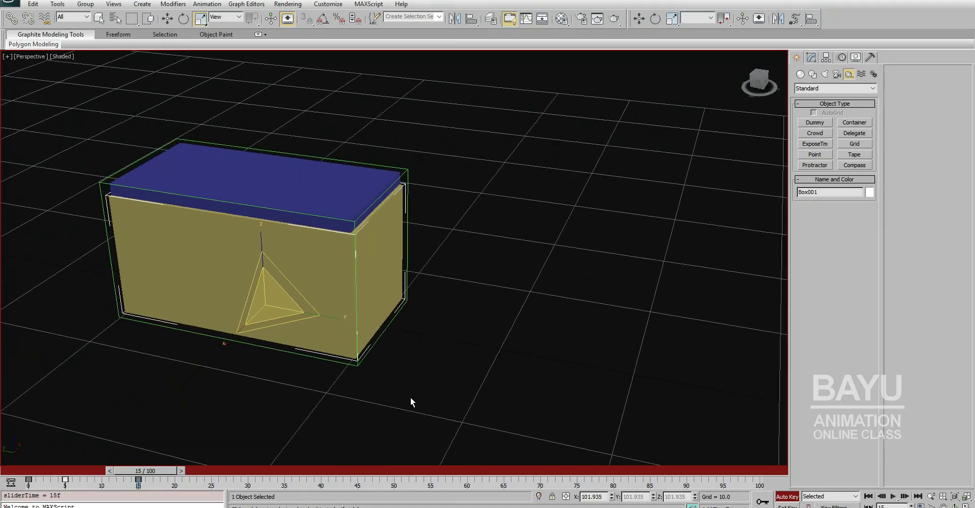
Step: Switch Auto Key off, then link the yellow Box001 and blue Box002 to Dummy001
left_click(341, 187)
mouse_move(409, 255)
middle_mouse_down("alt")
mouse_move(430, 308)
mouse_move(347, 371)
middle_mouse_up("alt")
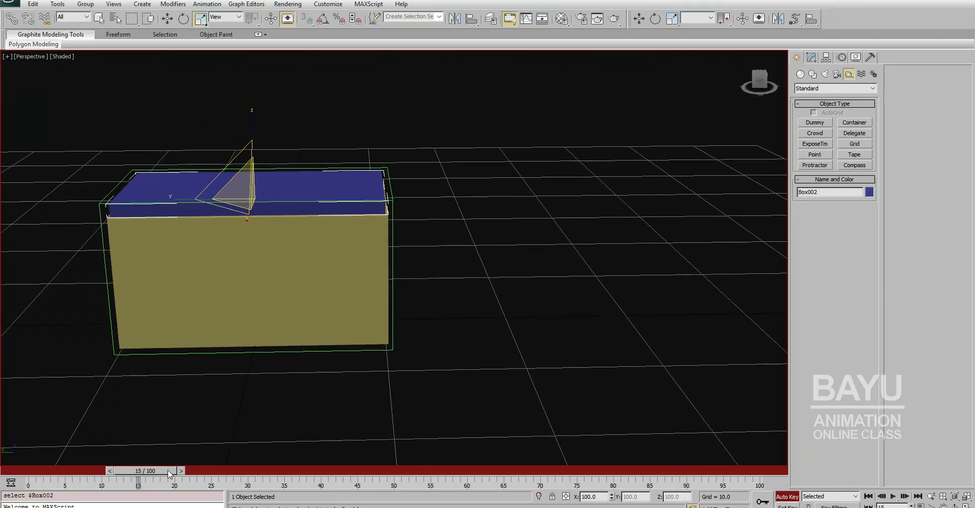
middle_click_drag(265, 320, 294, 333, "alt")
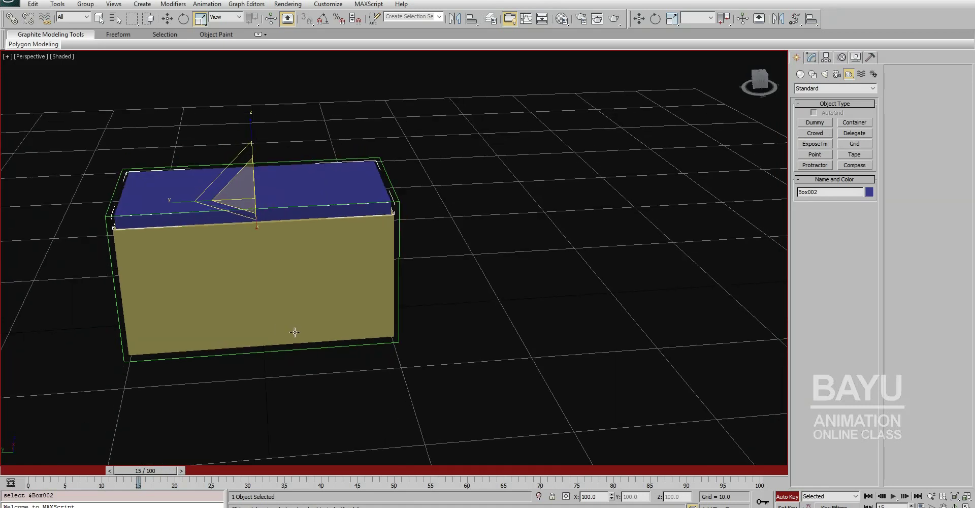
left_click(786, 497)
left_click(377, 306)
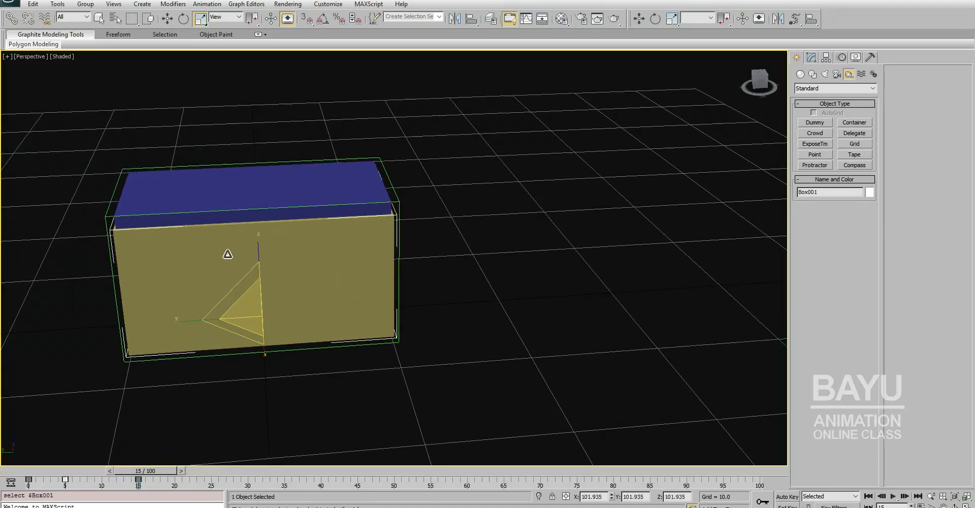
left_click(223, 199, "ctrl")
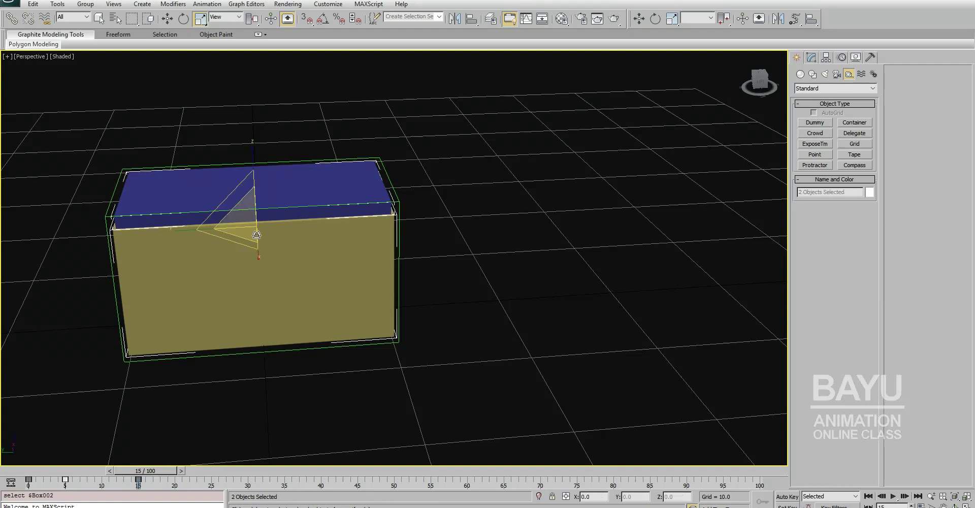
left_click(11, 19)
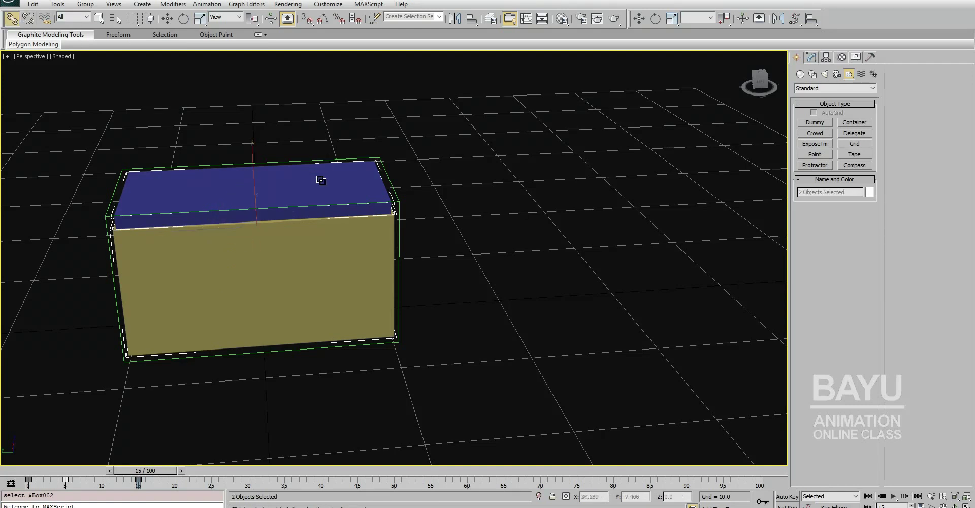
left_click_drag(326, 183, 383, 166)
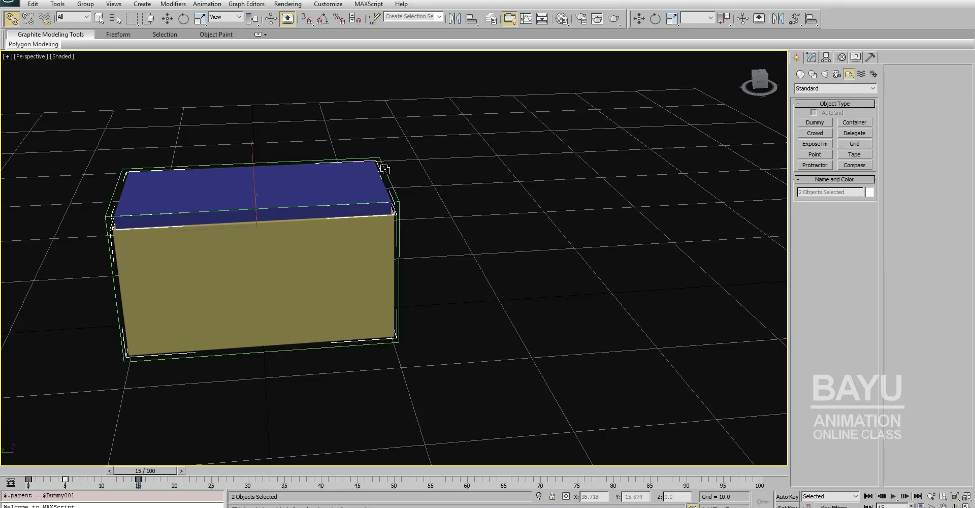
Step: Move Dummy001 to test that the boxes follow, then undo the test move
key("w")
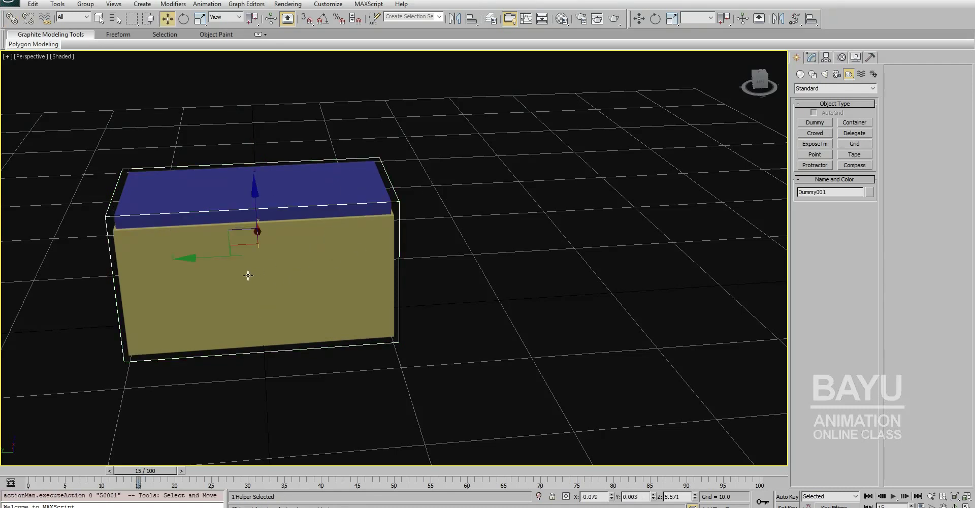
left_click_drag(232, 234, 314, 258)
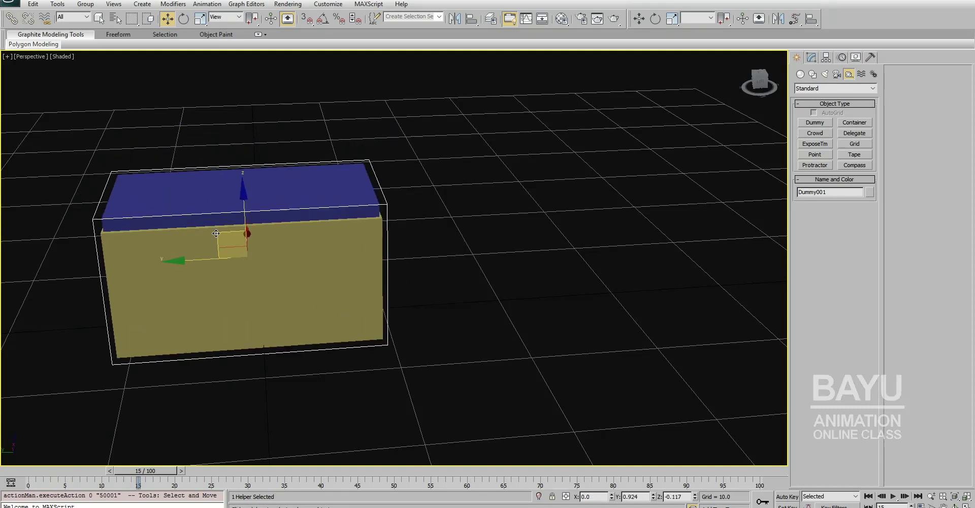
key("ctrl+z")
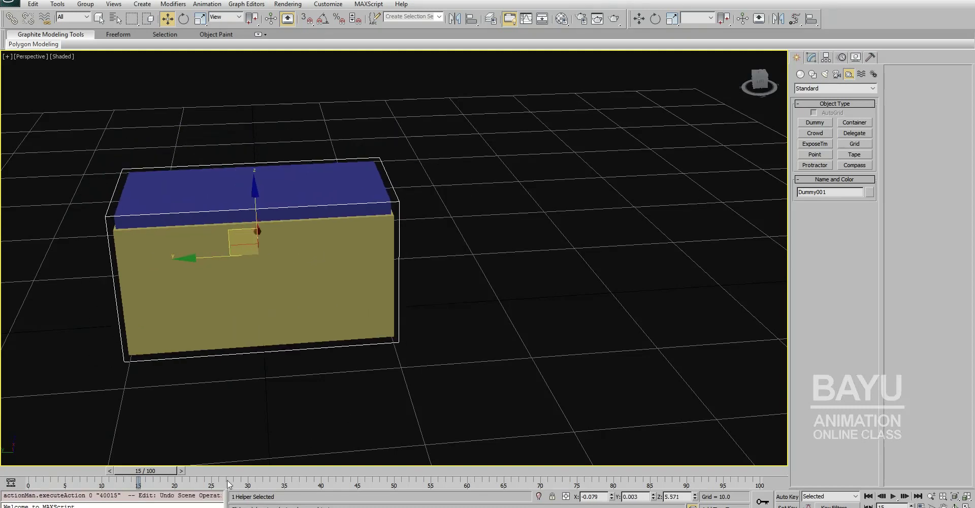
Step: Scrub the timeline from frame 0 through frames 15 and 20 to about frame 42
mouse_move(157, 471)
left_mouse_down()
mouse_move(10, 480)
mouse_move(92, 472)
mouse_move(61, 469)
left_mouse_up()
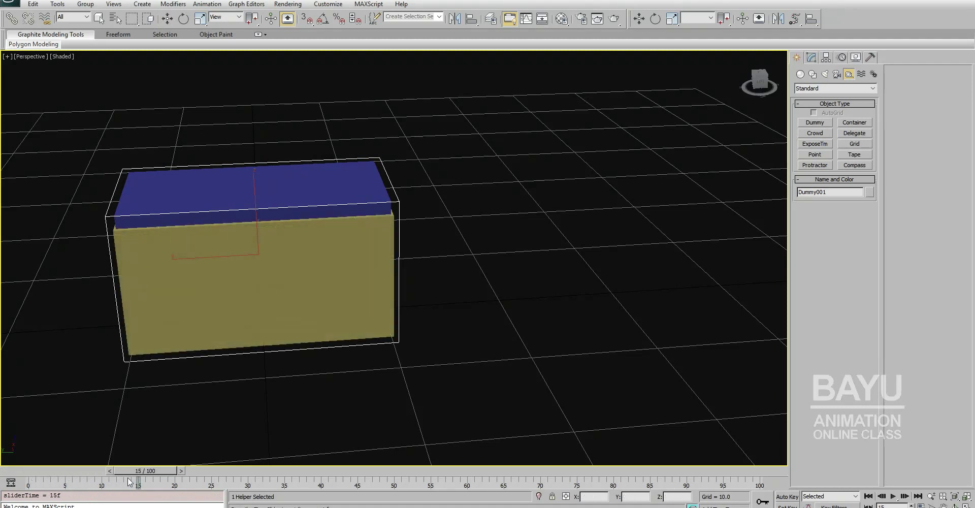
left_click_drag(61, 468, 170, 470)
key("w")
mouse_move(257, 388)
middle_mouse_down()
mouse_move(246, 386)
mouse_move(263, 392)
mouse_move(256, 428)
middle_mouse_up()
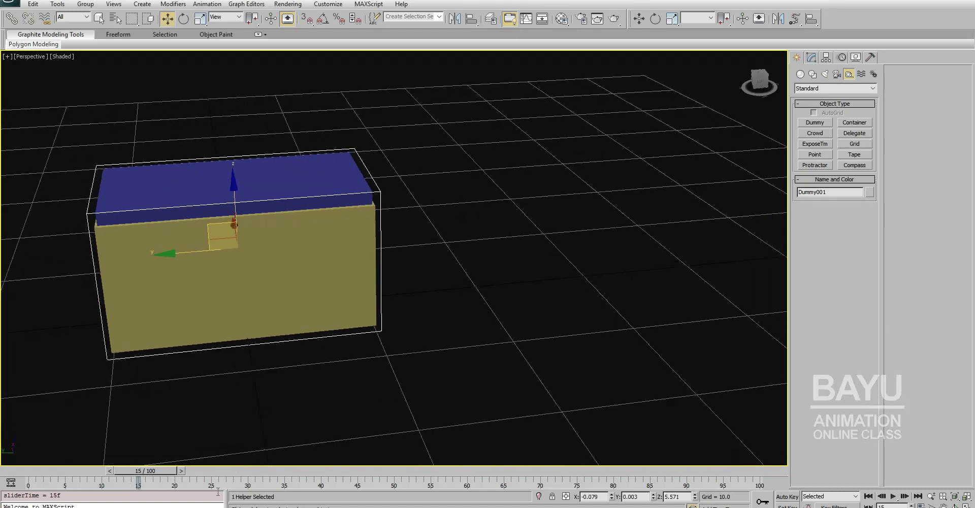
left_click_drag(144, 474, 181, 477)
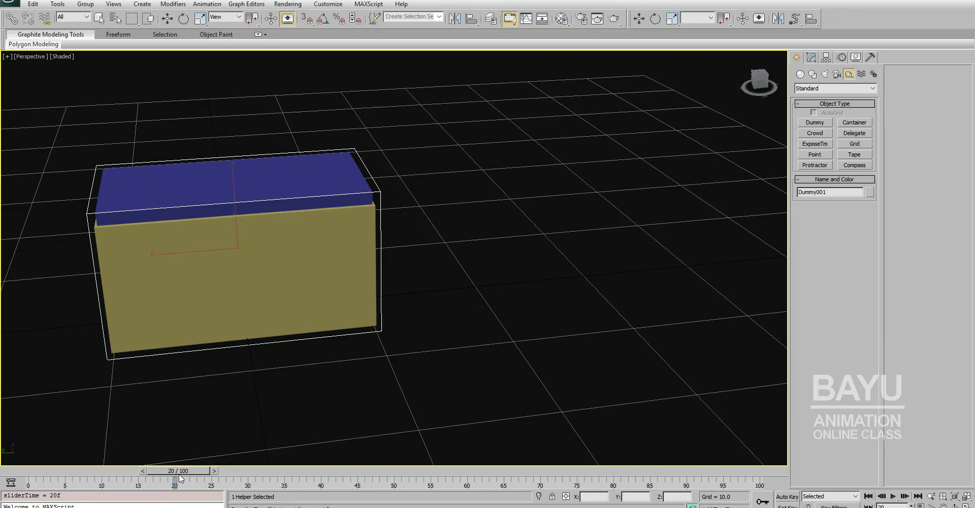
key("w")
left_click_drag(177, 473, 360, 470)
Step: Turn Auto Key on at frame 45 and drag Dummy001 with its boxes along Y
key("w")
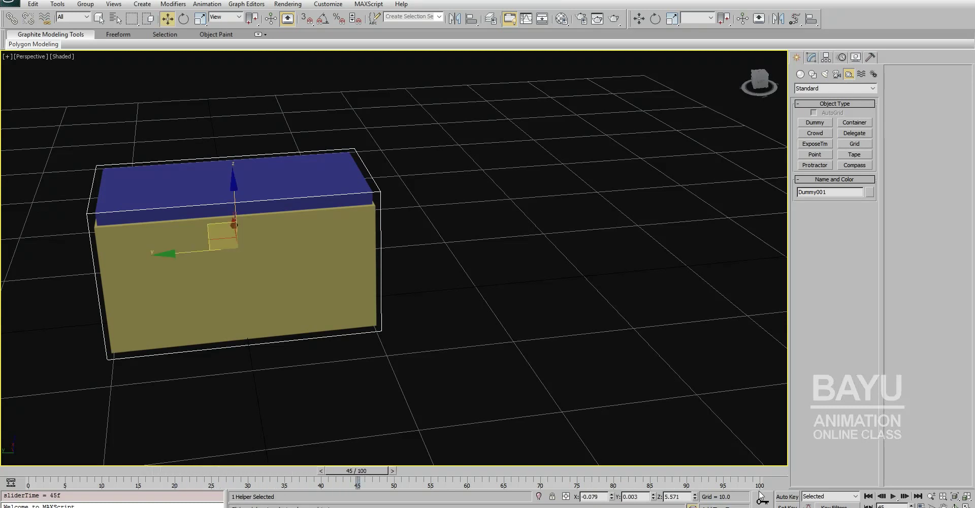
left_click(783, 497)
scroll(404, 316, "down", 1)
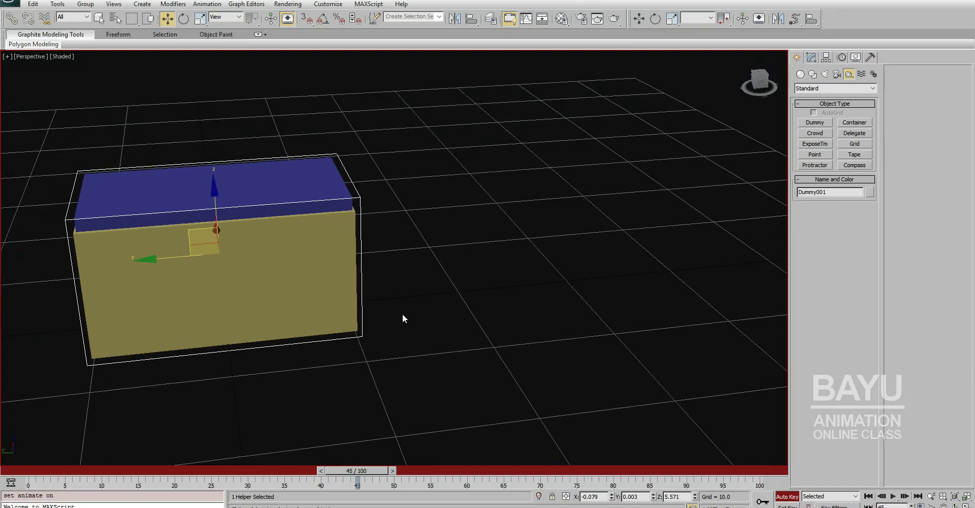
scroll(389, 313, "down", 2)
scroll(305, 351, "down", 2)
scroll(224, 387, "down", 1)
middle_click_drag(223, 383, 224, 361)
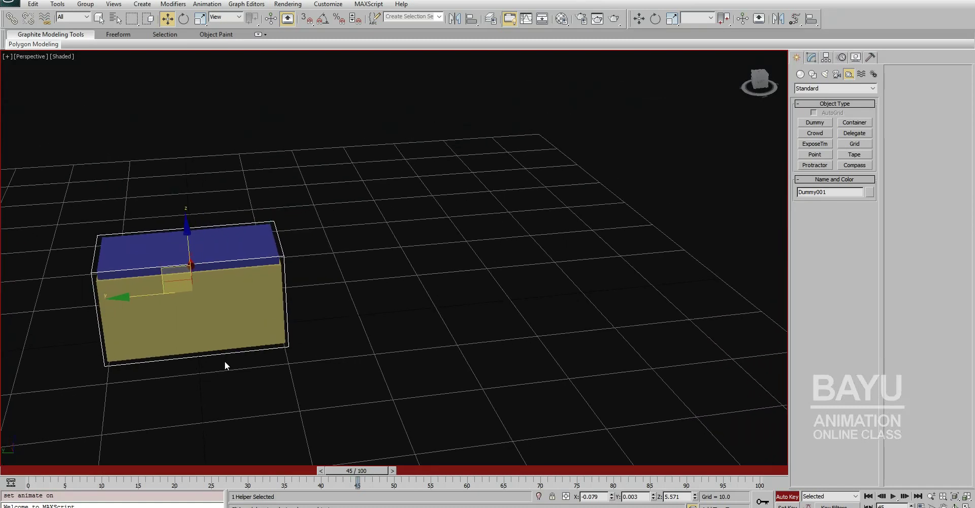
left_click_drag(123, 298, 396, 291)
Step: Set the dummy's exact Absolute Y position to -40 in the Move Transform Type-In
key("F12")
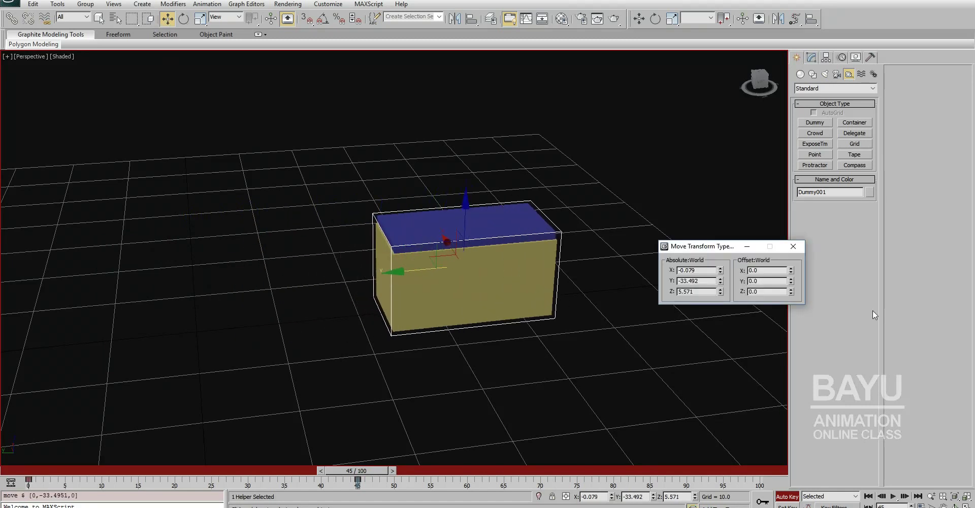
left_click_drag(403, 275, 428, 274)
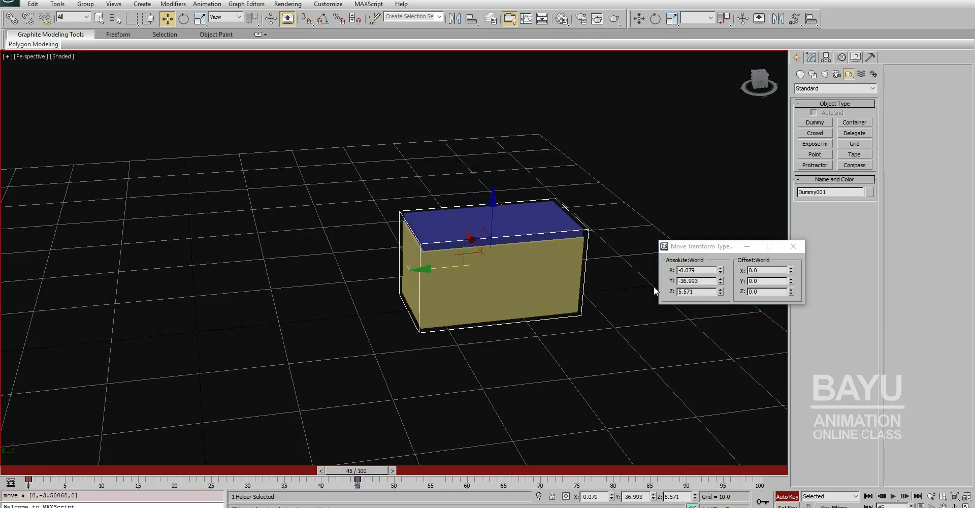
left_click_drag(704, 281, 682, 281)
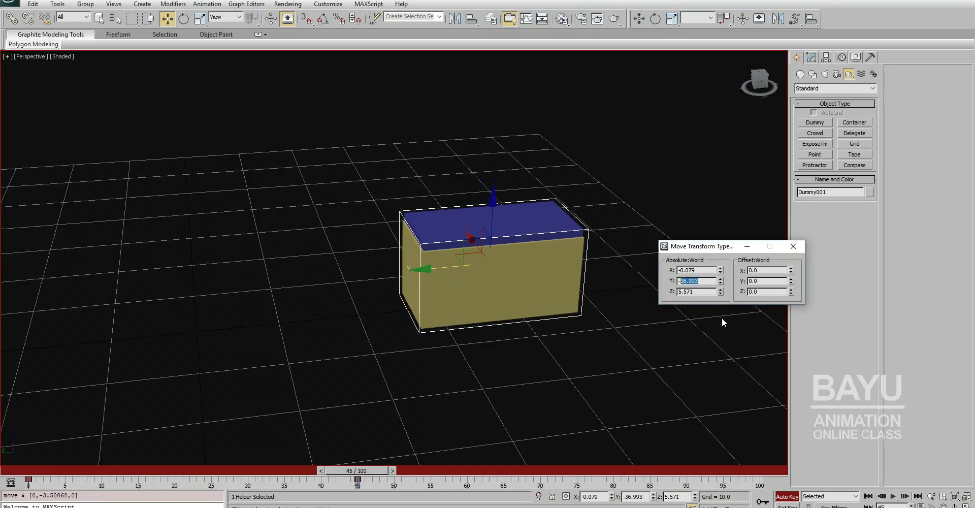
type("40")
key("Return")
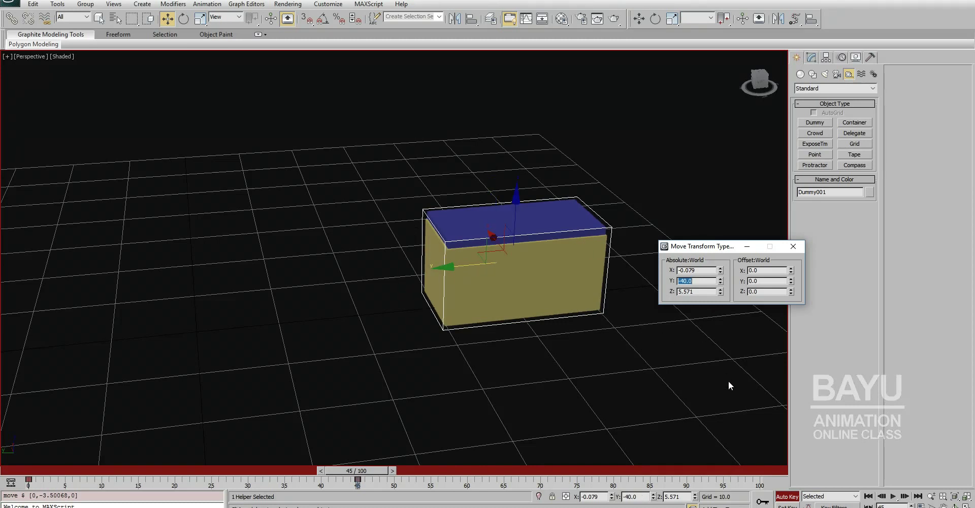
Step: Rotate Dummy001 to exactly 90° about Z, turn Auto Key off, and scrub back to frame 5
left_click(183, 19)
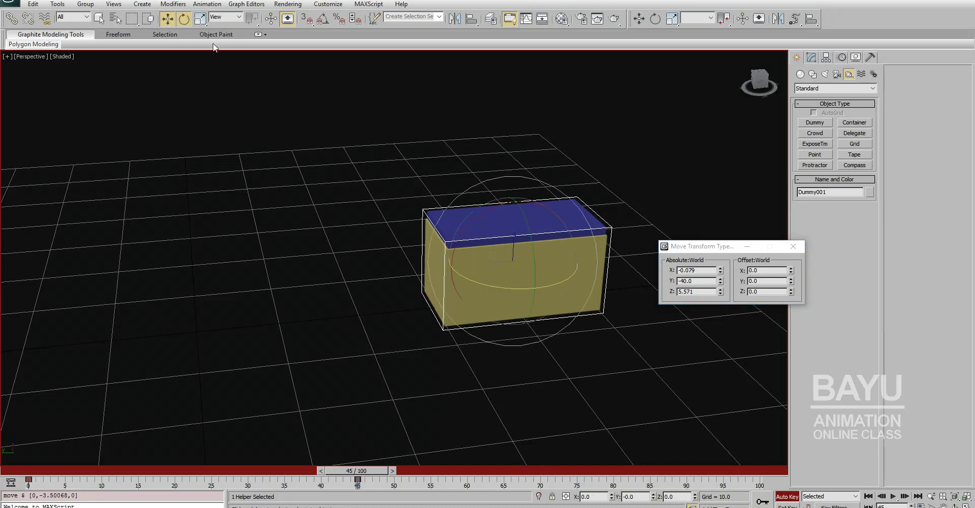
left_click_drag(501, 288, 549, 292)
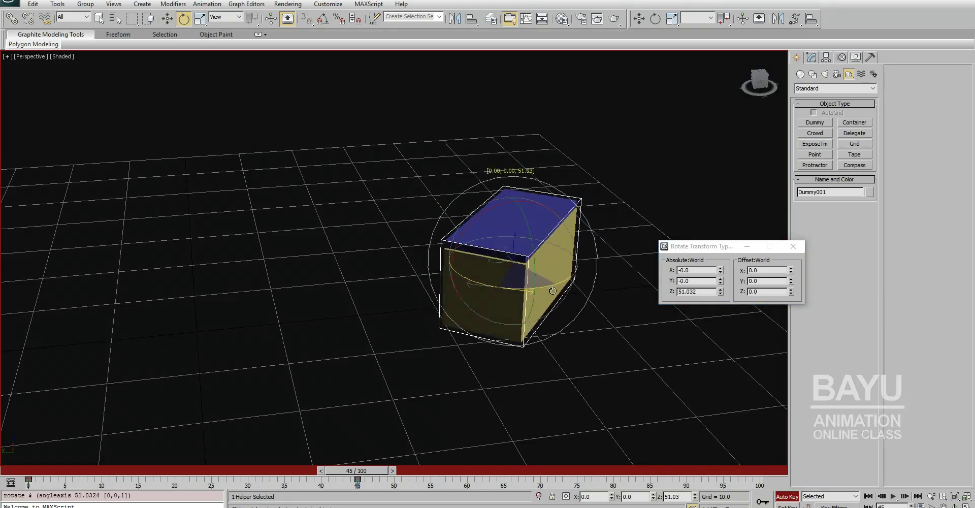
double_click(707, 293)
type("90")
key("Return")
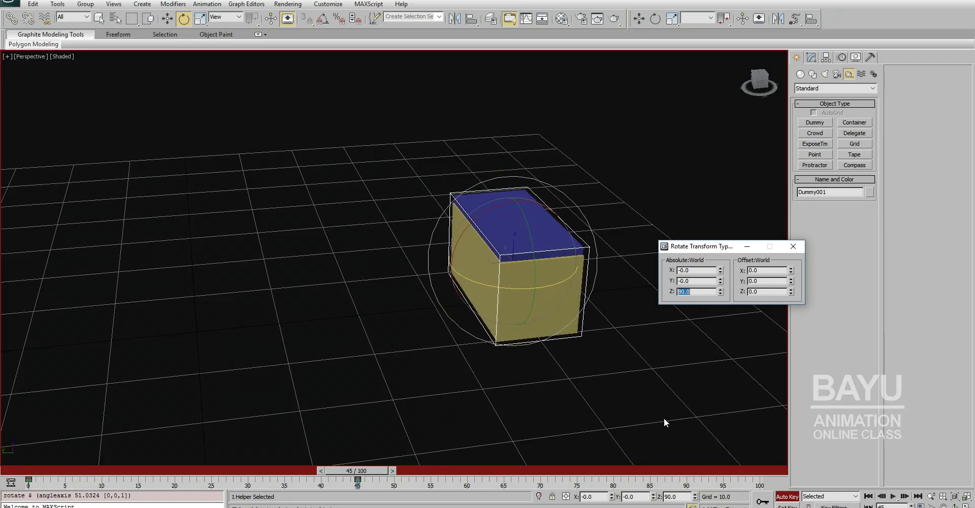
left_click(795, 498)
mouse_move(380, 470)
left_mouse_down()
mouse_move(87, 440)
mouse_move(154, 455)
left_mouse_up()
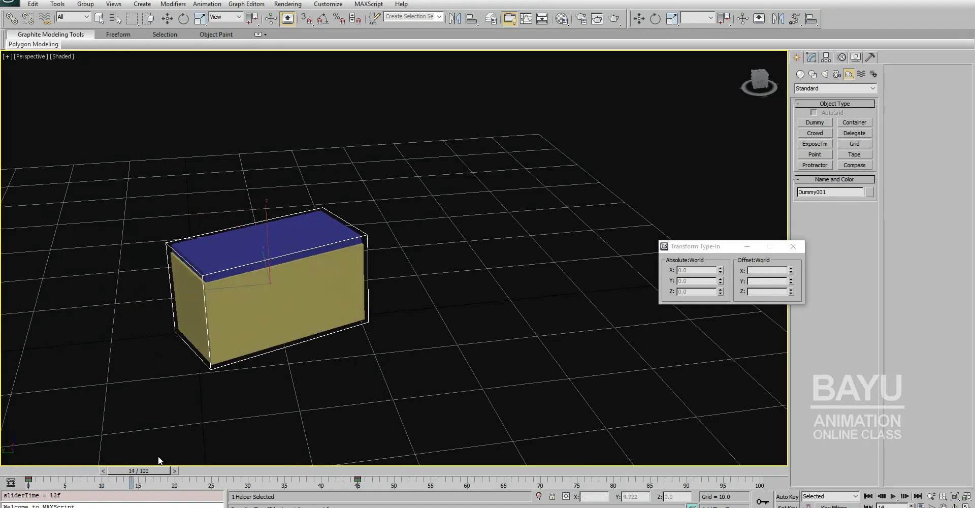
Step: Drag the dummy's frame-0 key to a later frame on the track bar
left_click_drag(154, 455, 195, 467)
key("e")
left_click_drag(29, 483, 177, 498)
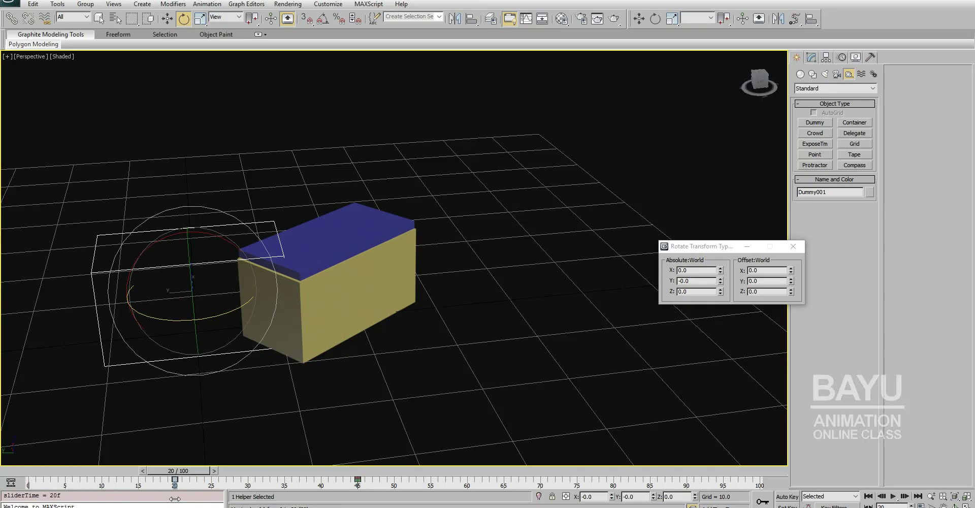
Step: Scrub from frame 0 to frame 35 to review the motion, then select Box001
mouse_move(204, 463)
left_mouse_down()
mouse_move(22, 470)
mouse_move(166, 480)
left_mouse_up()
key("q")
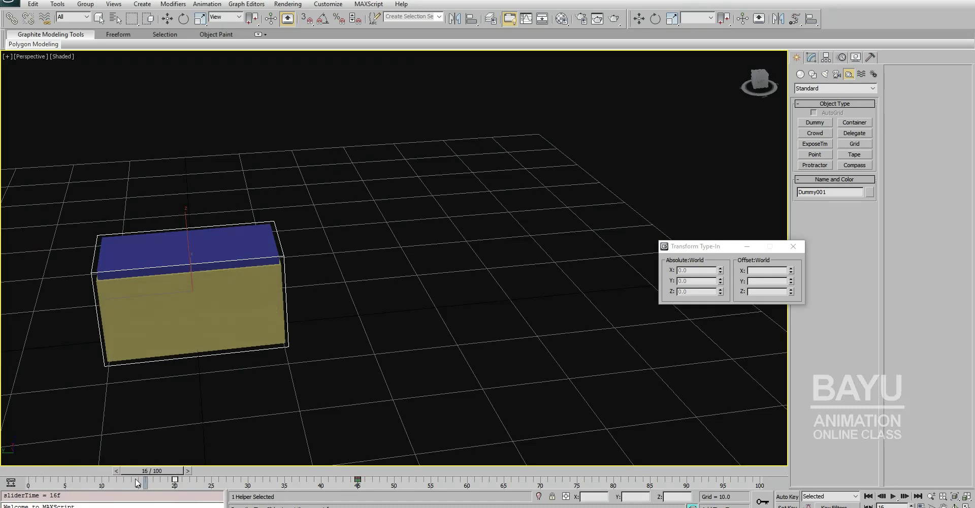
left_click_drag(165, 481, 344, 496)
key("e")
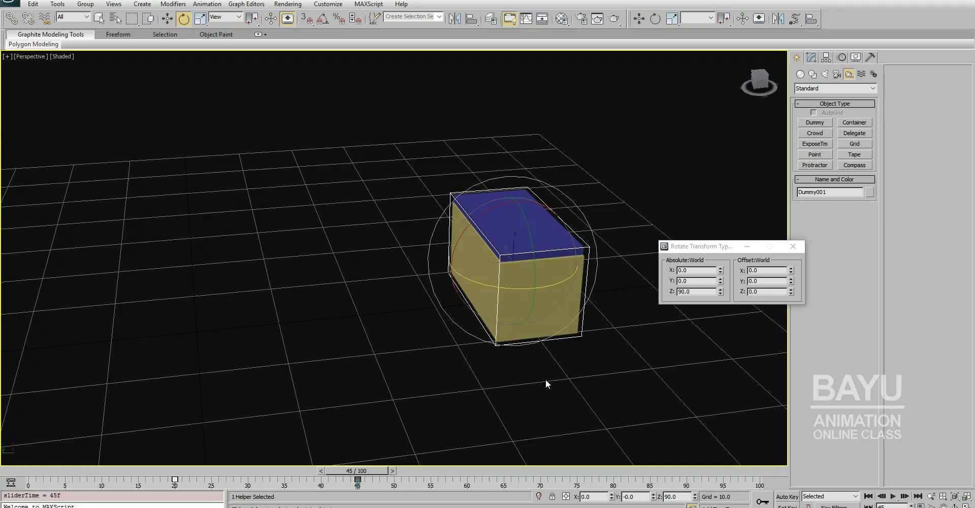
left_click(553, 400)
left_click(540, 311)
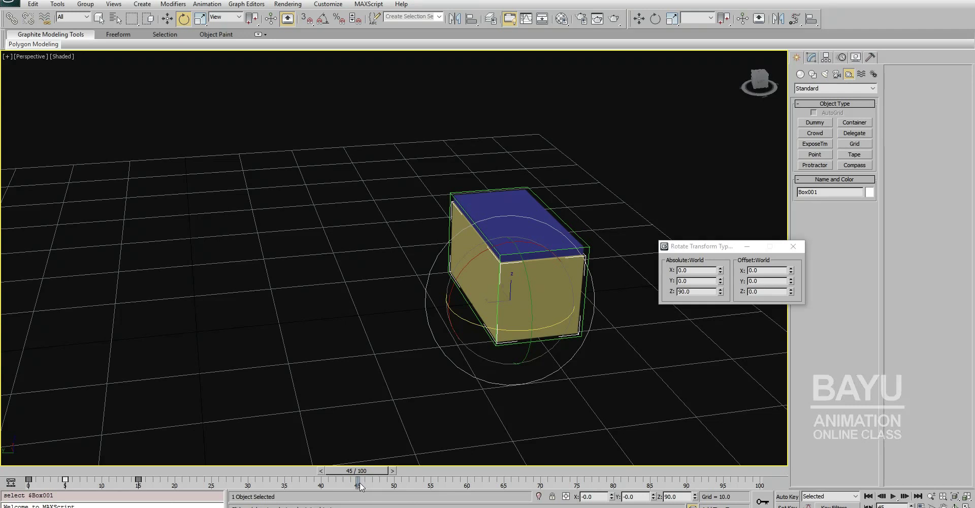
Step: With Auto Key on at frame 60, drag Box001 down below its lid, then turn Auto Key off
left_click(786, 497)
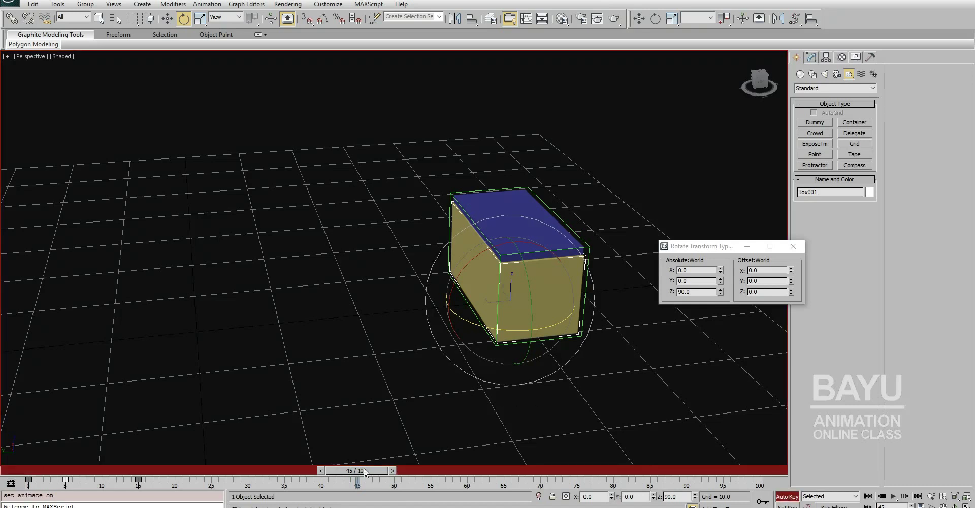
left_click_drag(365, 468, 462, 468)
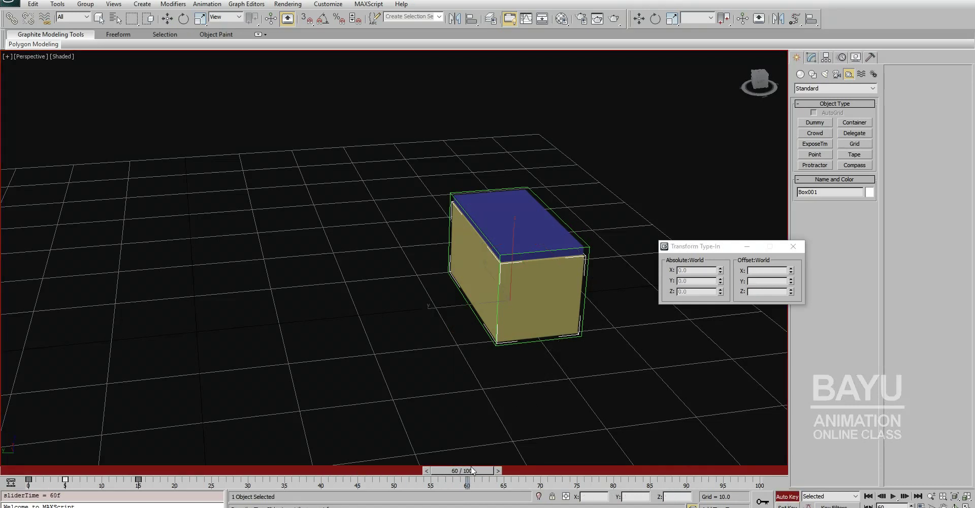
middle_click_drag(561, 390, 496, 331)
key("w")
middle_click_drag(445, 293, 457, 264, "alt")
mouse_move(466, 203)
left_mouse_down()
mouse_move(520, 372)
mouse_move(554, 389)
left_mouse_up()
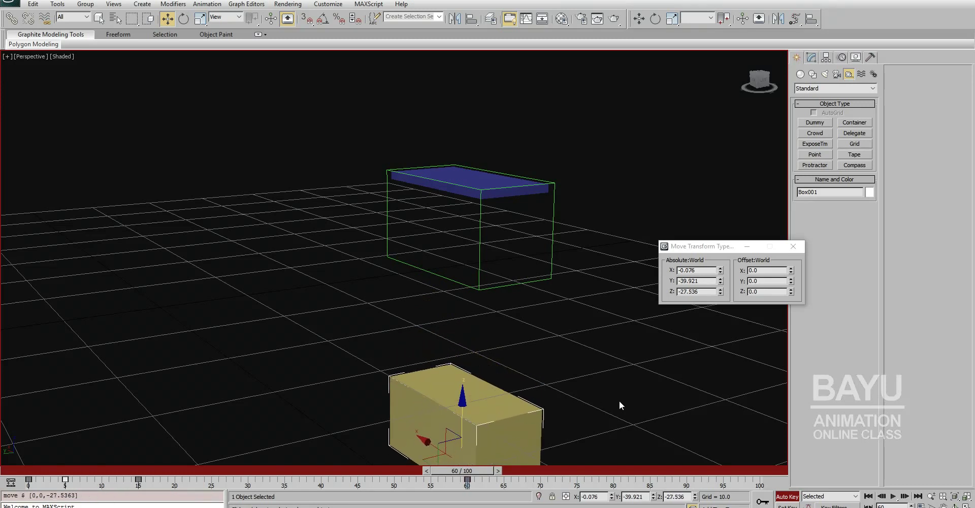
key("n")
mouse_move(494, 472)
left_mouse_down()
mouse_move(261, 447)
mouse_move(385, 447)
mouse_move(374, 447)
left_mouse_up()
key("w")
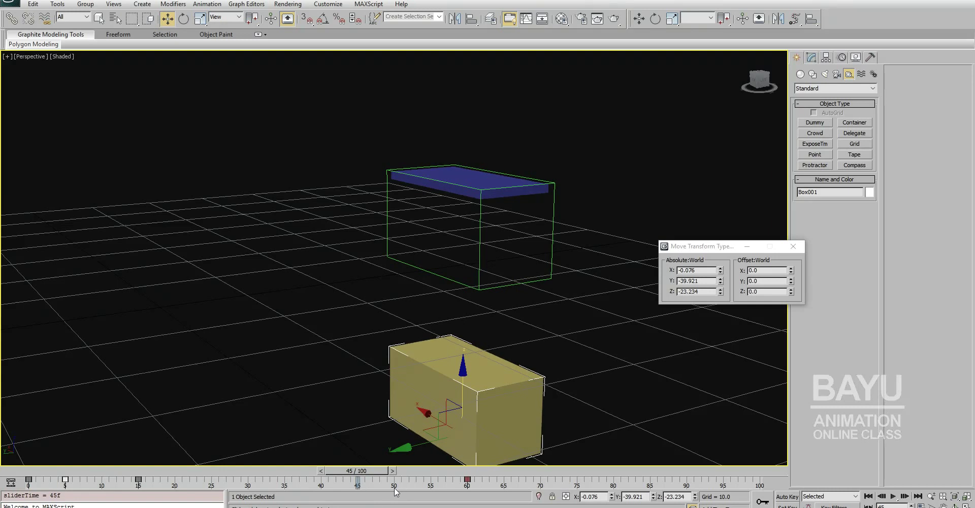
Step: Drag Box001's track-bar key from frame 60 to frame 65 and scrub to check the drop
left_click_drag(365, 472, 400, 475)
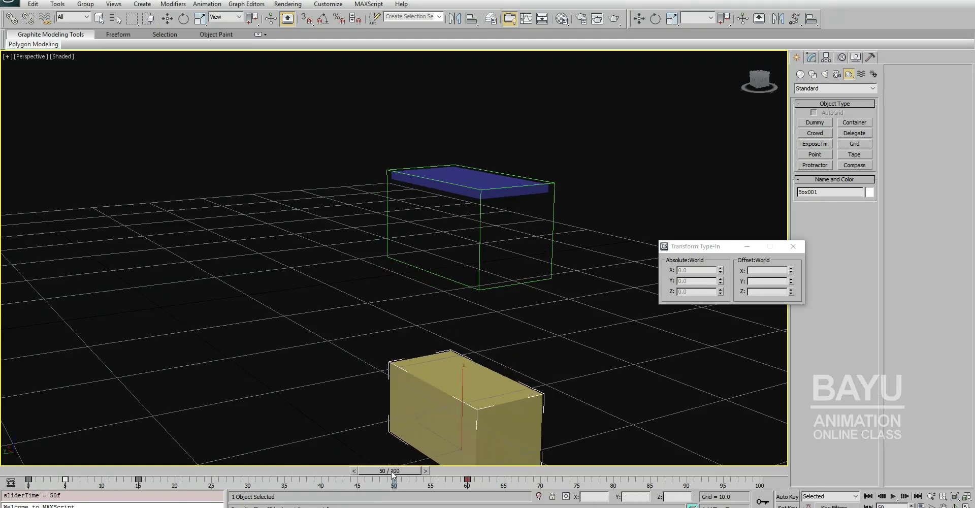
key("w")
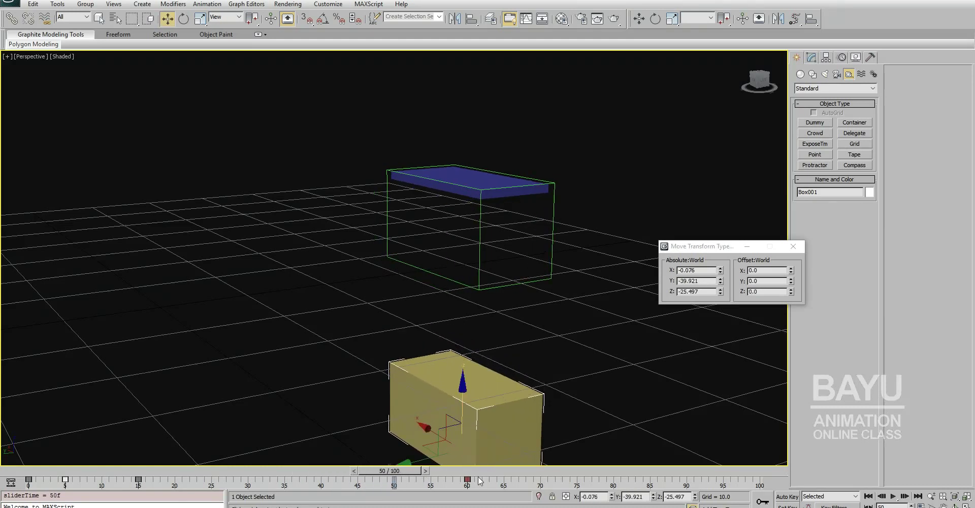
left_click_drag(404, 476, 411, 481)
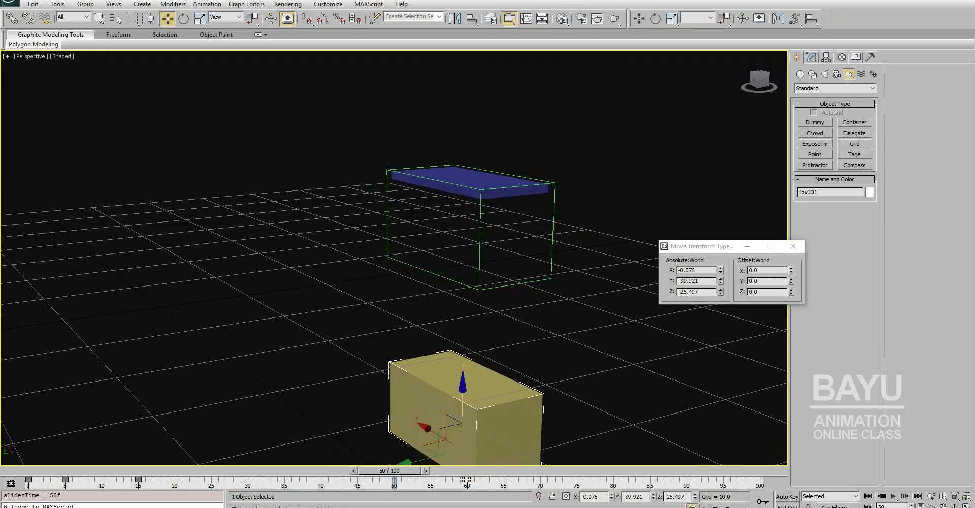
left_click_drag(466, 479, 505, 478)
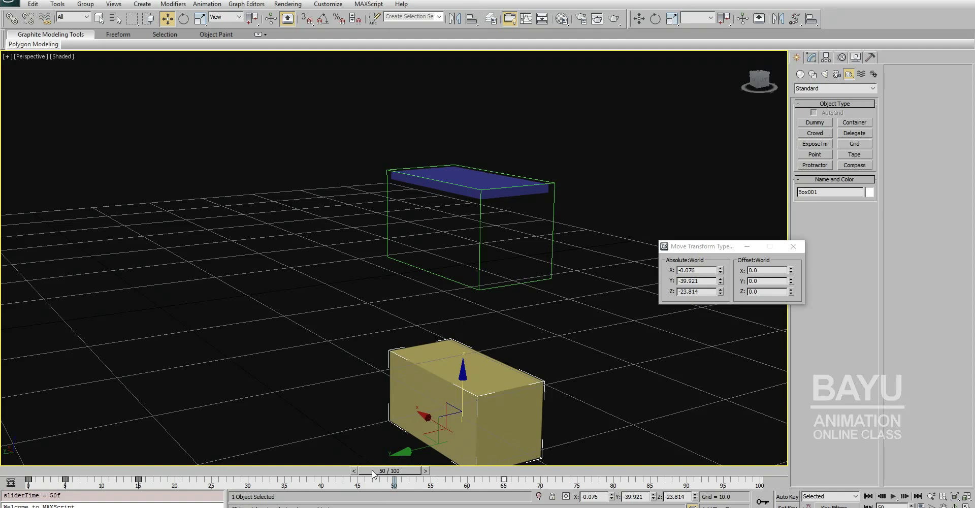
mouse_move(373, 474)
left_mouse_down()
mouse_move(19, 453)
mouse_move(135, 472)
mouse_move(381, 473)
left_mouse_up()
Step: Inspect Box001's Z Position key details, select its frame-0 keys, and scrub to frame 21
key("w")
right_click(29, 479)
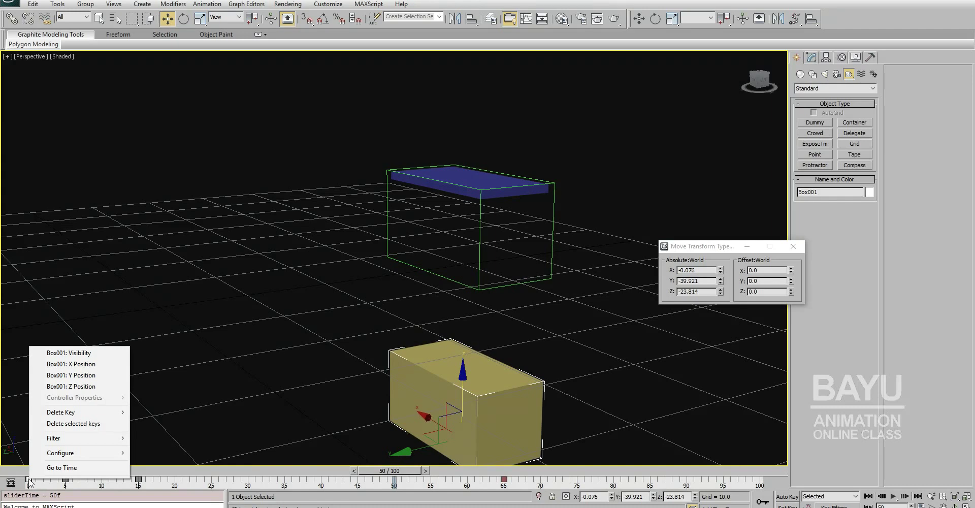
left_click(71, 387)
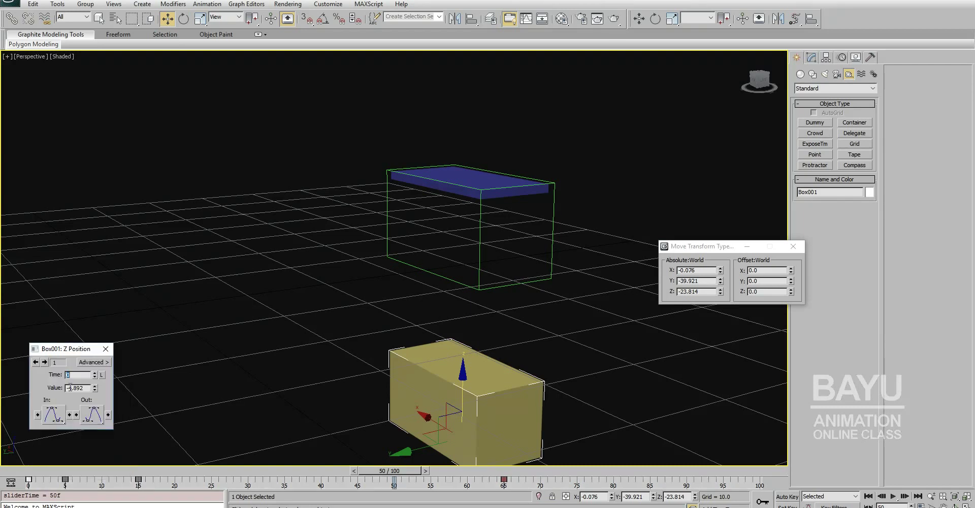
left_click(109, 348)
left_click_drag(43, 479, 19, 493)
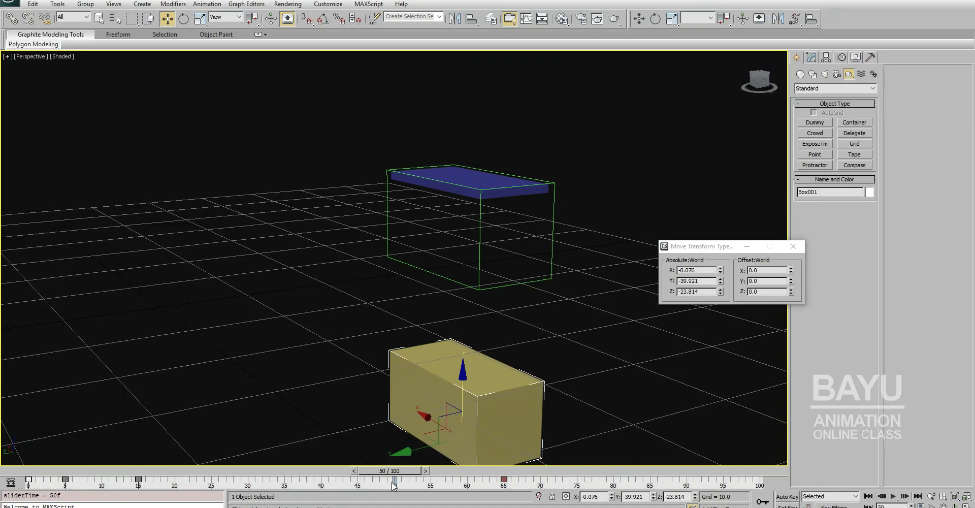
mouse_move(391, 473)
left_mouse_down()
mouse_move(215, 469)
mouse_move(395, 461)
mouse_move(224, 468)
mouse_move(397, 446)
left_mouse_up()
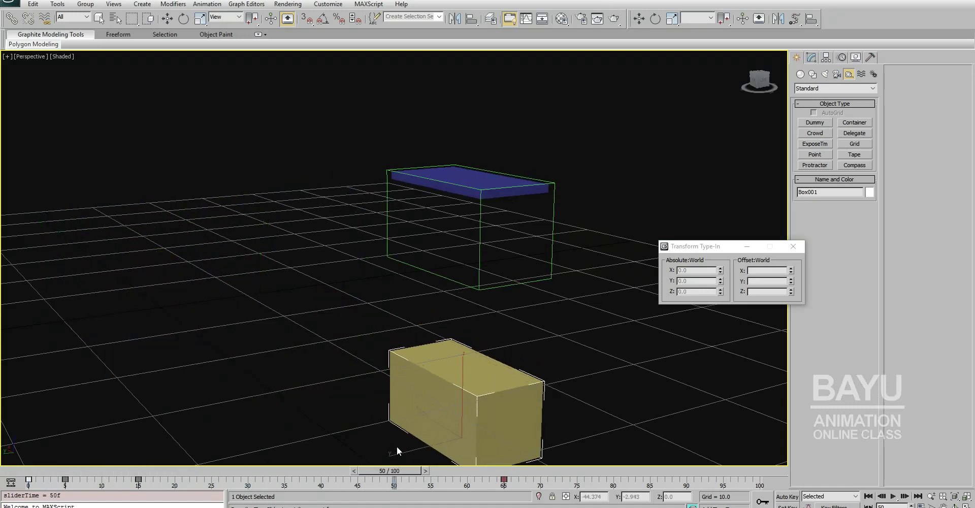
left_click(167, 19)
Step: In the Track View Curve Editor, move Box001's first Z Position key to frame 50
right_click(238, 4)
key("Escape")
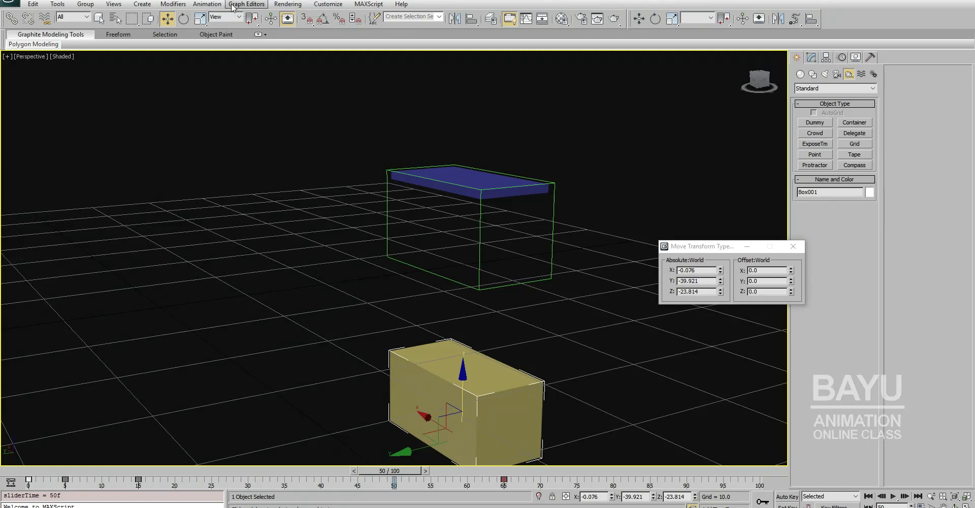
left_click(233, 5)
left_click(249, 19)
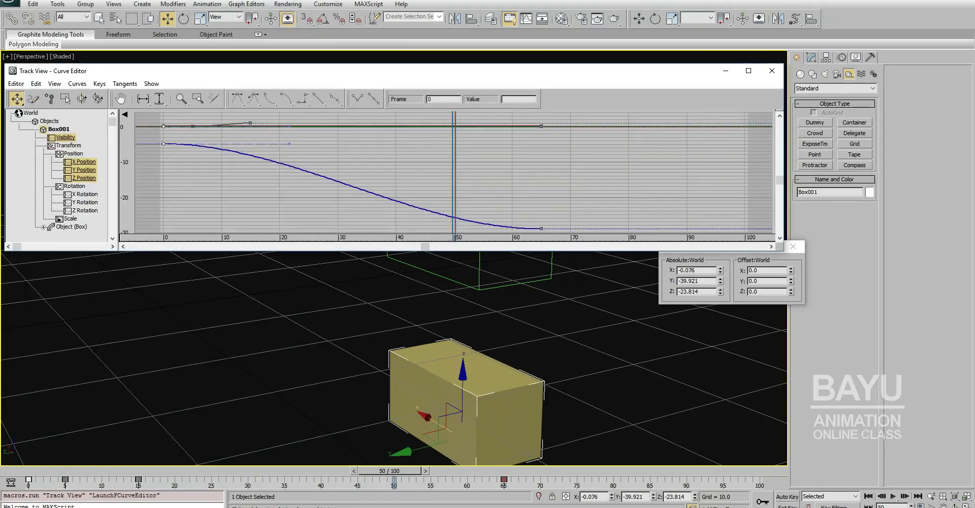
left_click(86, 178)
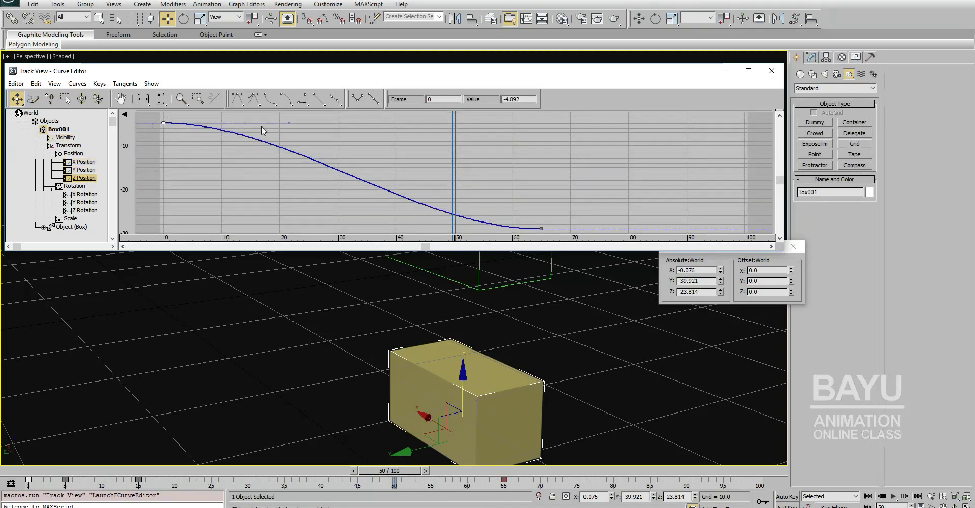
left_click(449, 99)
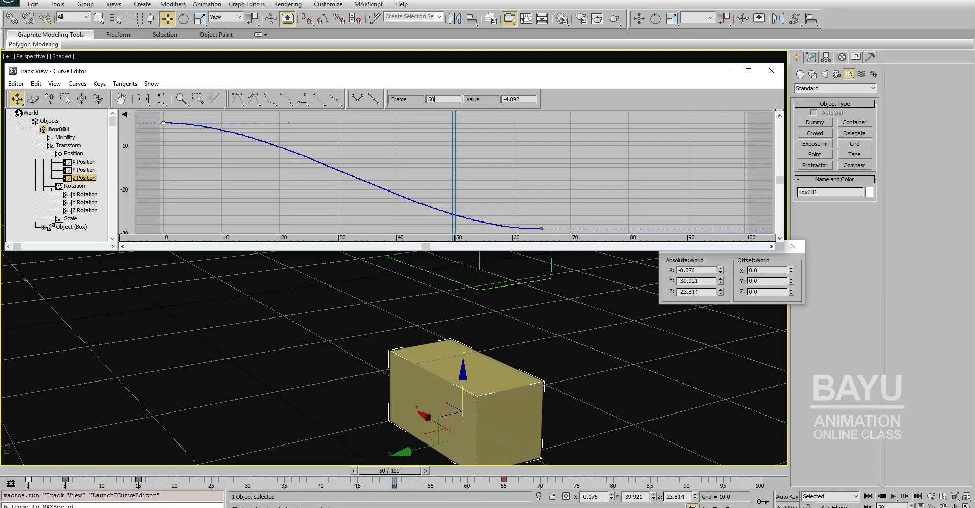
key("Return")
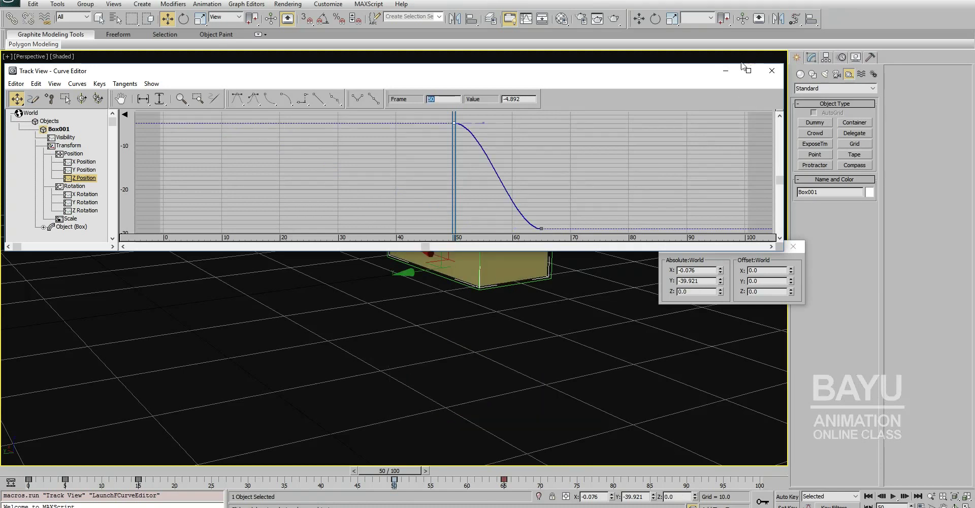
left_click(773, 71)
mouse_move(390, 475)
left_mouse_down()
mouse_move(40, 474)
mouse_move(124, 486)
mouse_move(490, 490)
mouse_move(385, 479)
left_mouse_up()
Step: Try selecting and dragging Box001's track-bar keys, then undo the stray key change
key("w")
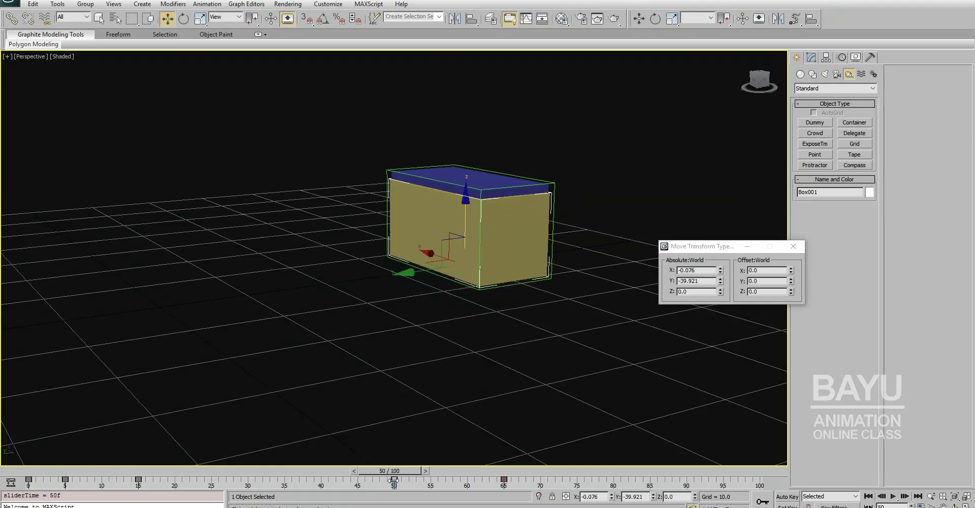
left_click(139, 479)
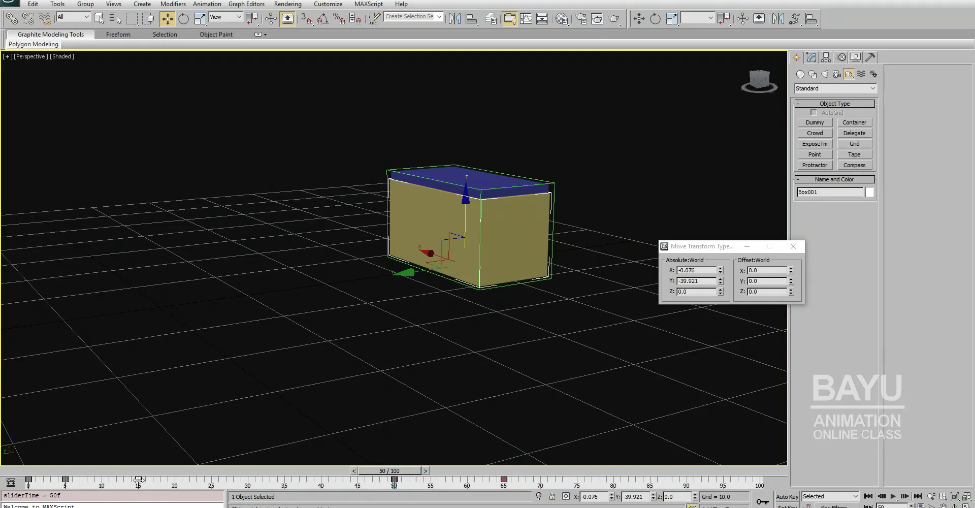
left_click_drag(139, 480, 393, 495, "shift")
mouse_move(79, 476)
left_mouse_down()
mouse_move(52, 489)
mouse_move(492, 479)
mouse_move(474, 480)
left_mouse_up()
key("ctrl+z")
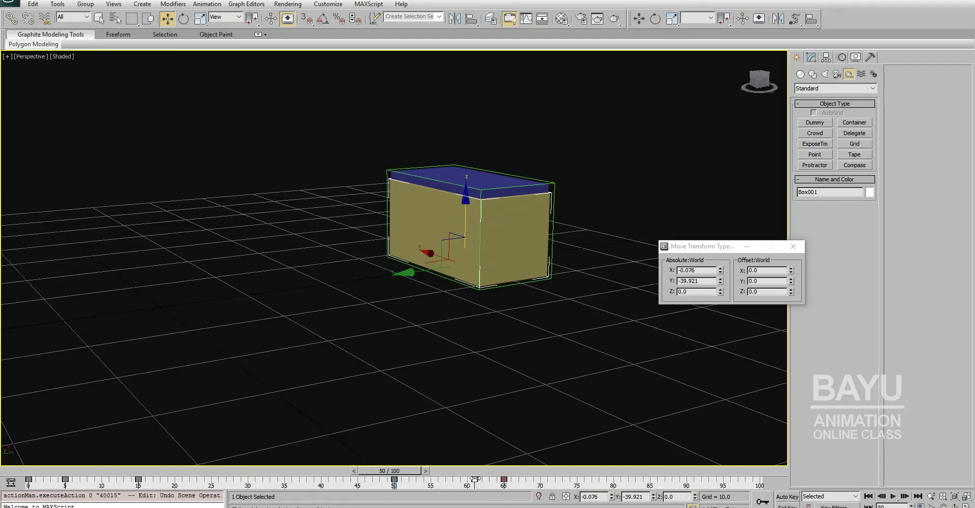
mouse_move(407, 471)
left_mouse_down()
mouse_move(116, 489)
mouse_move(500, 500)
mouse_move(484, 502)
mouse_move(467, 479)
left_mouse_up()
Step: Replay the drop, shift the frame-55 key to frame 60, then select Dummy001
key("w")
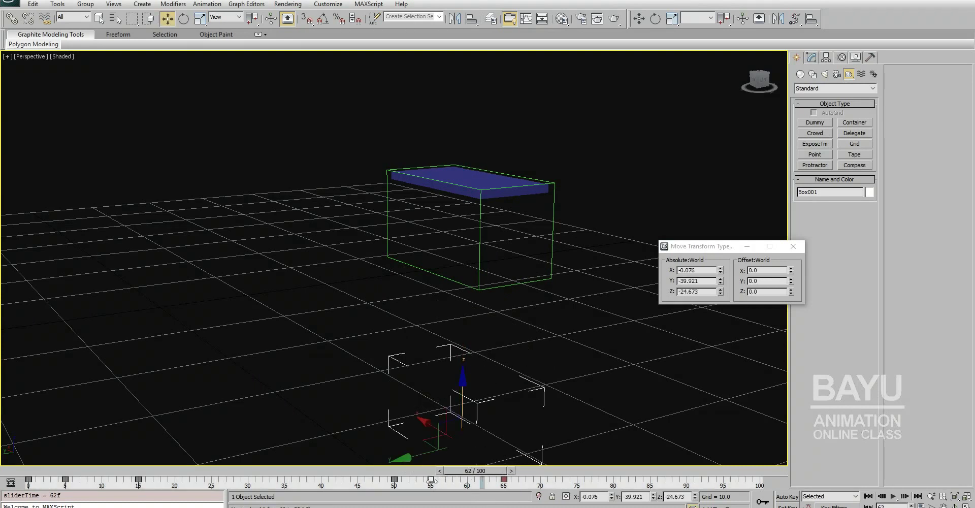
mouse_move(456, 474)
left_mouse_down()
mouse_move(193, 479)
mouse_move(484, 484)
left_mouse_up()
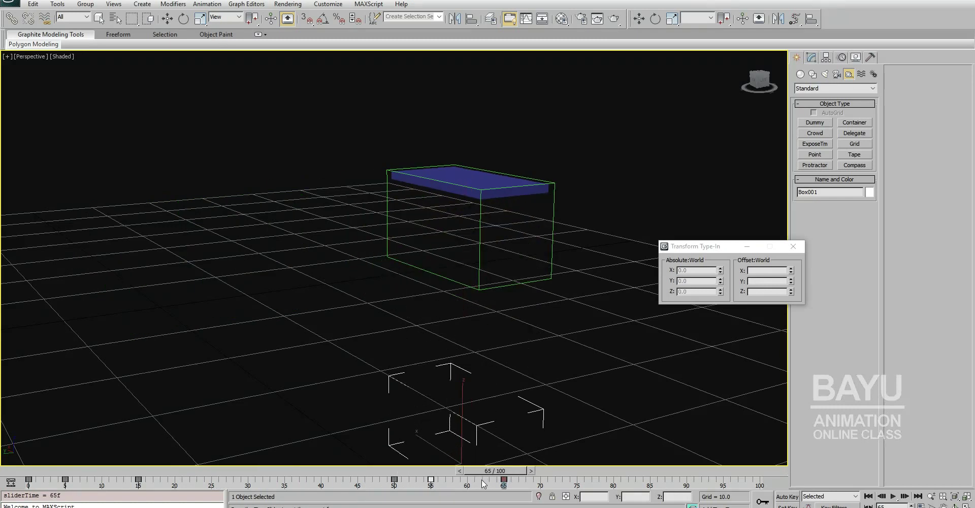
key("w")
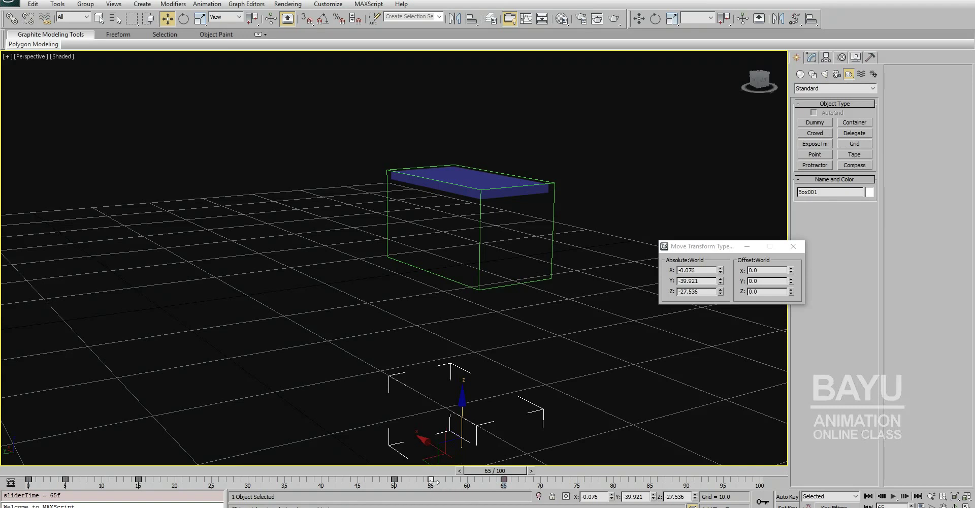
left_click_drag(431, 480, 492, 482)
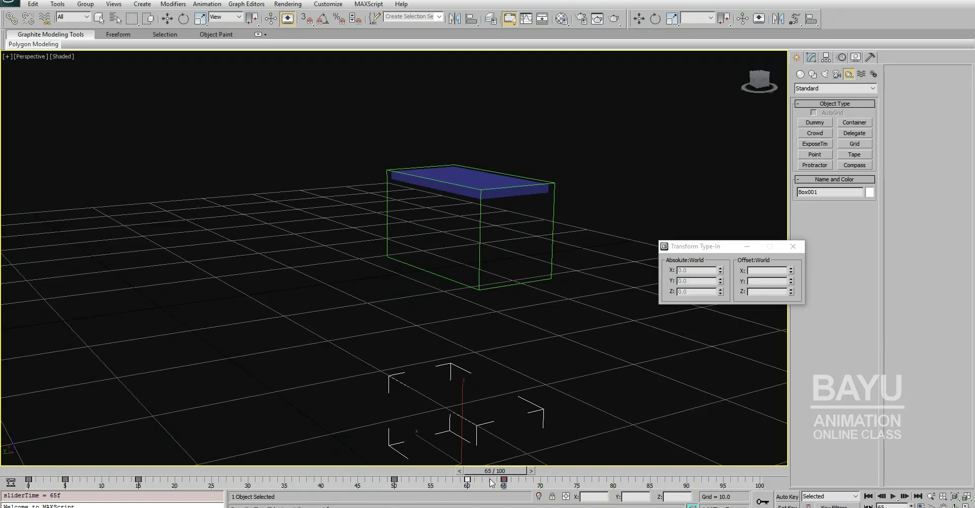
key("w")
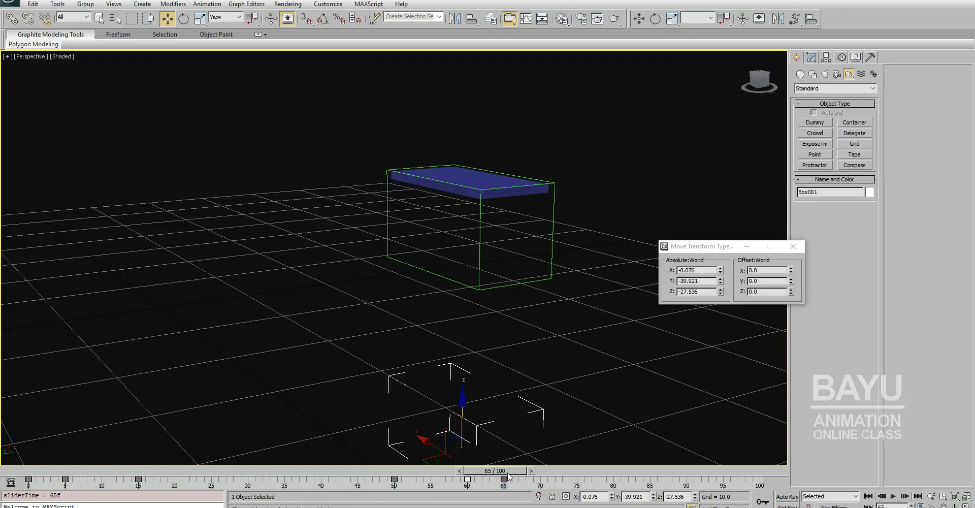
left_click(501, 284)
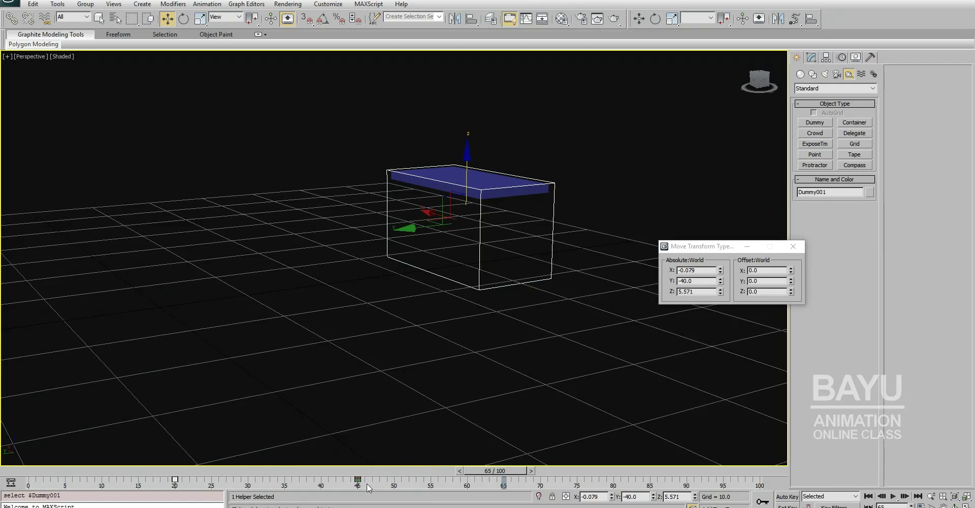
Step: Reselect Dummy001 and shift-copy its frame-45 key to about frame 54
mouse_move(491, 474)
left_mouse_down()
mouse_move(574, 475)
mouse_move(443, 469)
mouse_move(496, 472)
left_mouse_up()
key("w")
left_click(458, 325)
left_click(470, 273)
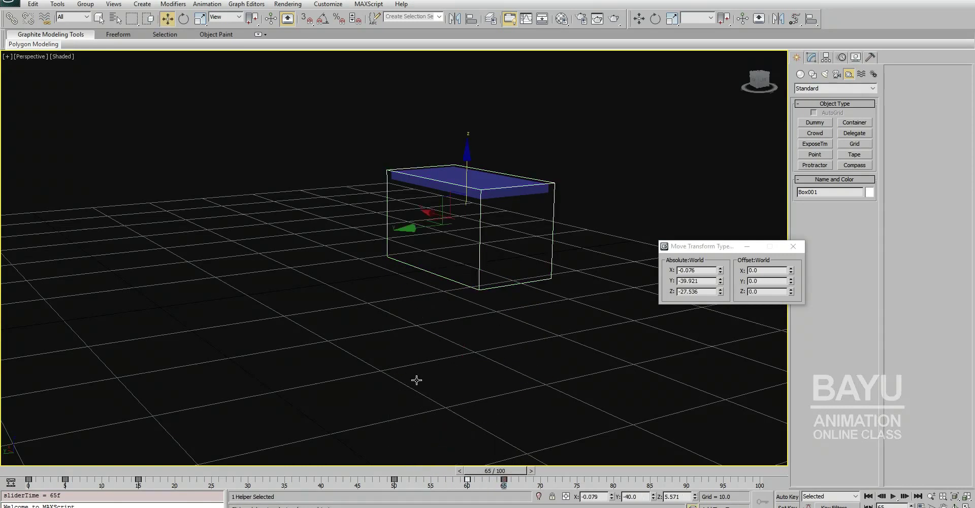
left_click_drag(366, 490, 502, 488, "shift")
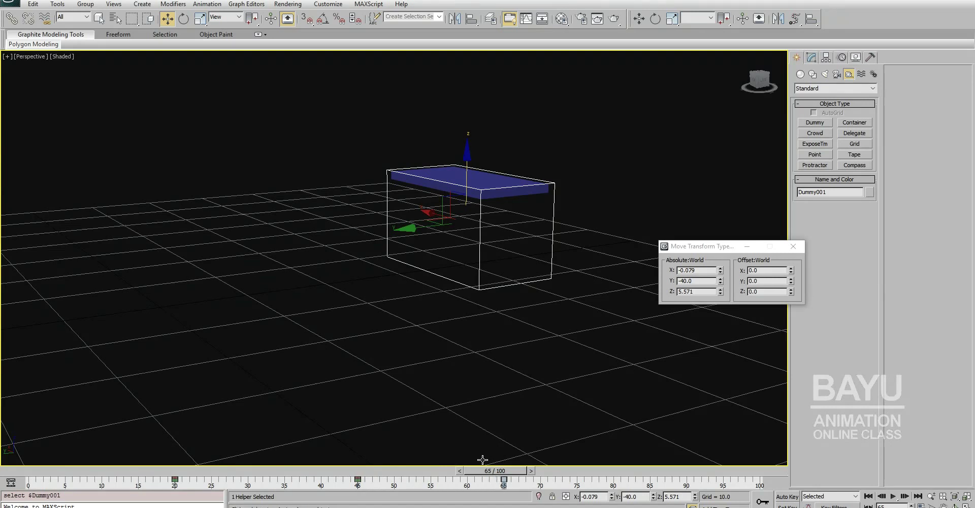
Step: At frame 85, move the dummy and blue lid to the left, then review the motion
mouse_move(479, 479)
left_mouse_down()
mouse_move(173, 478)
mouse_move(626, 493)
left_mouse_up()
key("w")
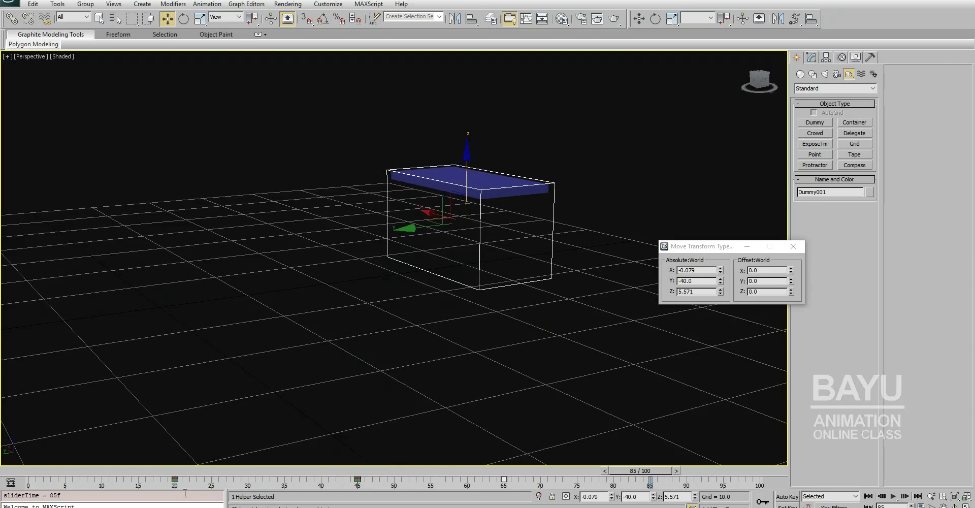
left_click_drag(175, 480, 648, 486, "shift")
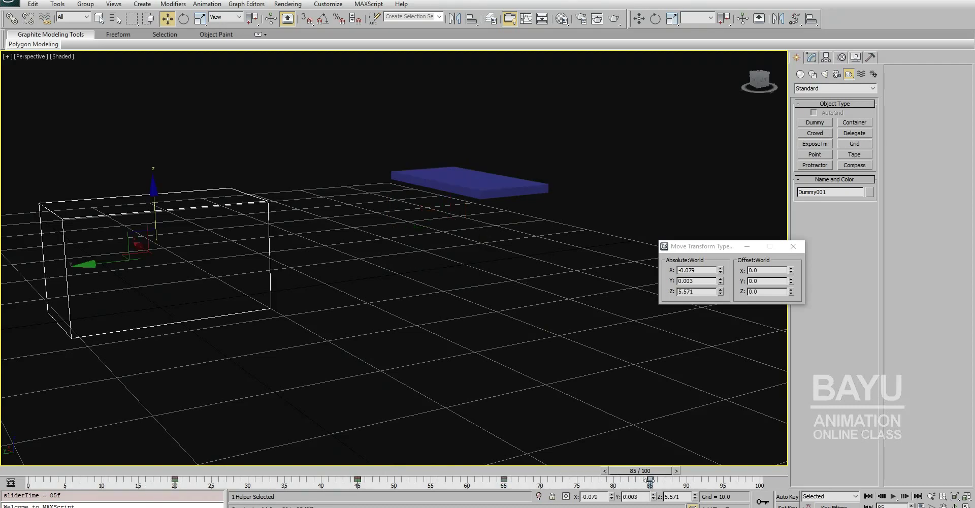
mouse_move(635, 474)
left_mouse_down()
mouse_move(714, 483)
mouse_move(636, 486)
mouse_move(676, 490)
left_mouse_up()
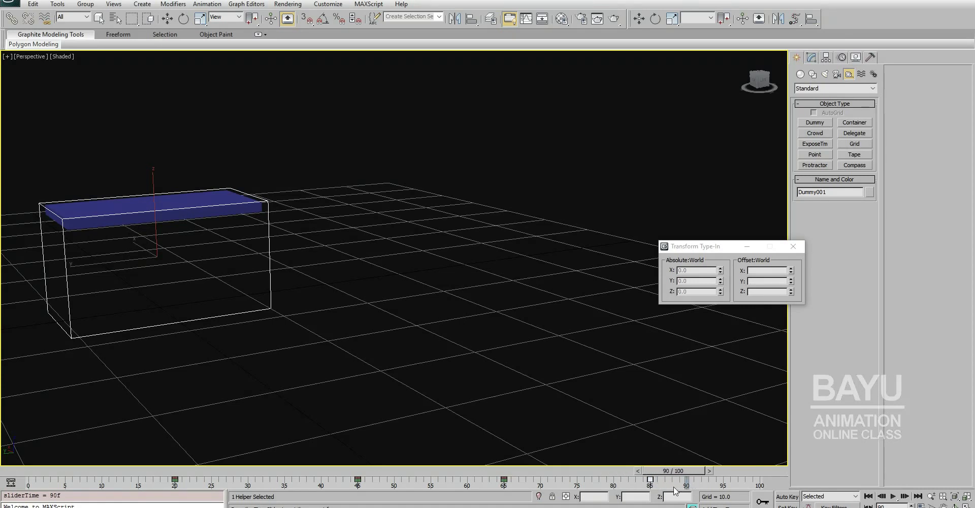
key("w")
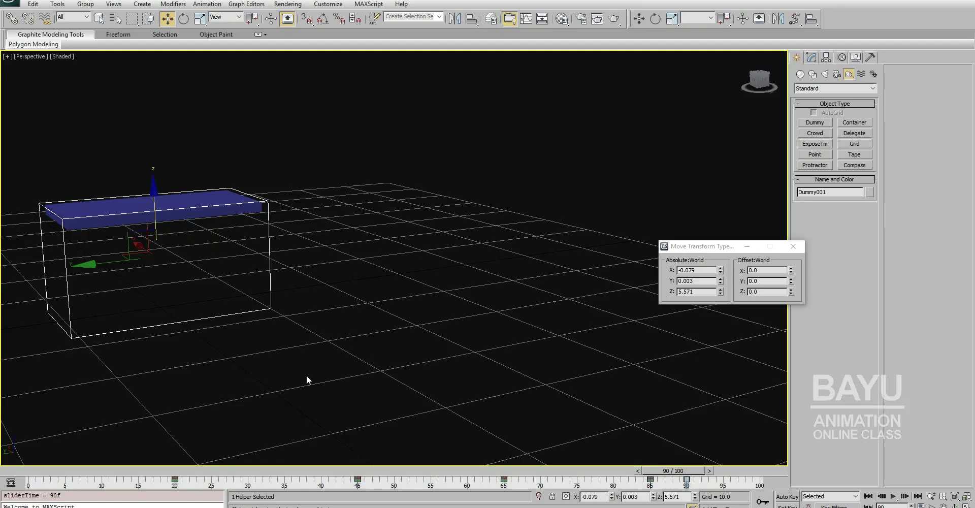
left_click_drag(663, 474, 447, 476)
Step: Select Box001 and shift its frame-88 key to frame 90
key("w")
left_click(483, 395)
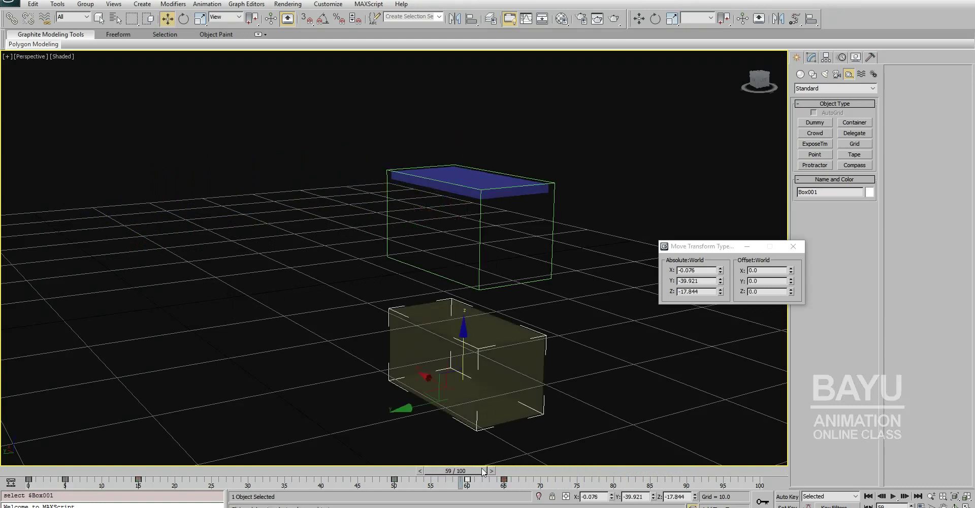
left_click(673, 489)
left_click_drag(673, 489, 686, 490)
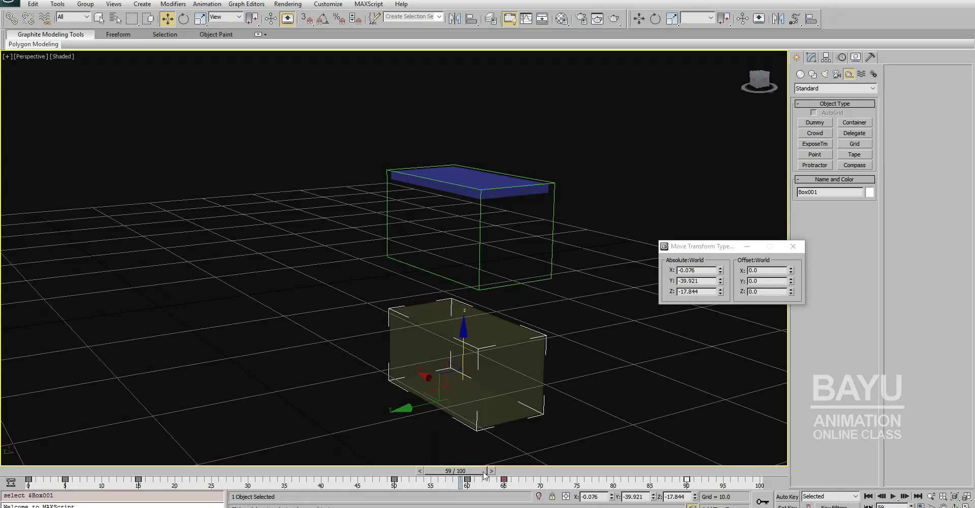
Step: Scrub frames 0–77 to review the box appearing, then select the blue lid Box002
left_click_drag(483, 471, 691, 477)
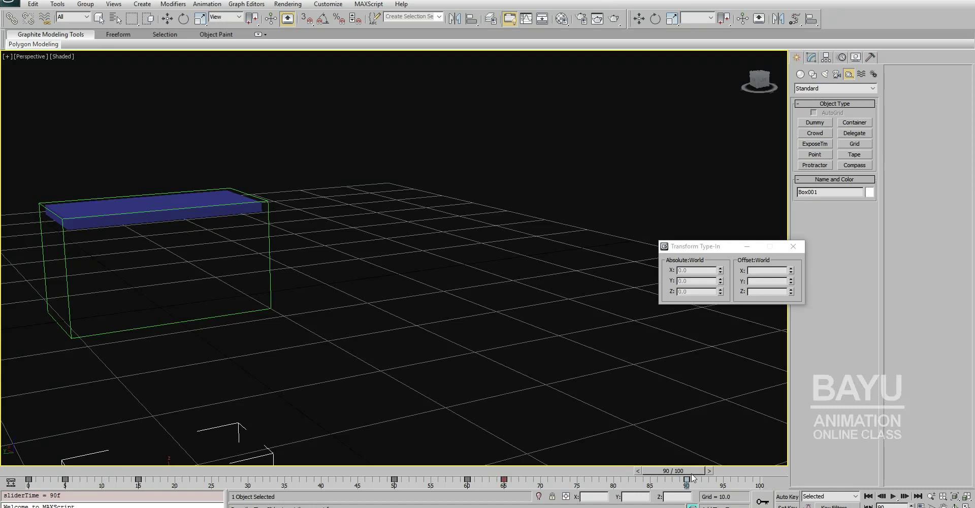
left_click_drag(692, 478, 26, 483)
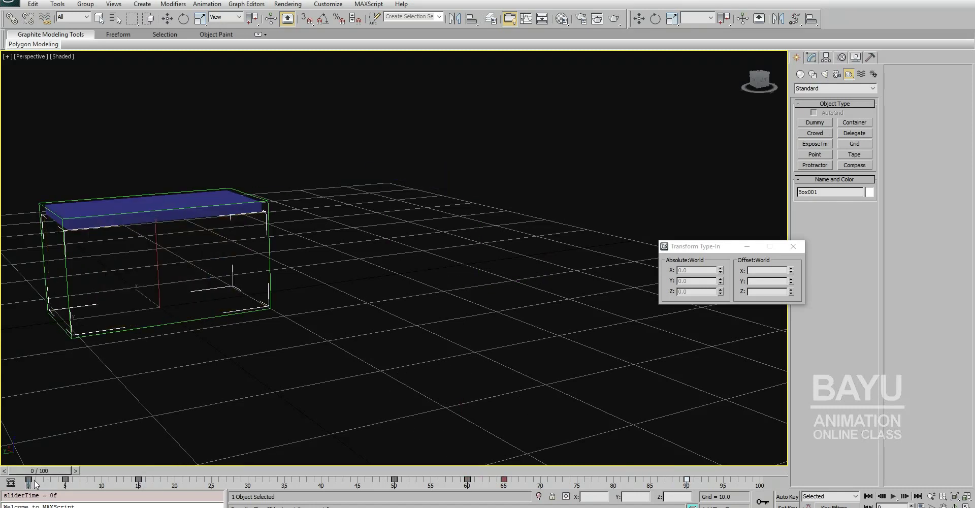
mouse_move(63, 482)
left_mouse_down()
mouse_move(686, 487)
mouse_move(411, 492)
mouse_move(56, 476)
mouse_move(441, 493)
left_mouse_up()
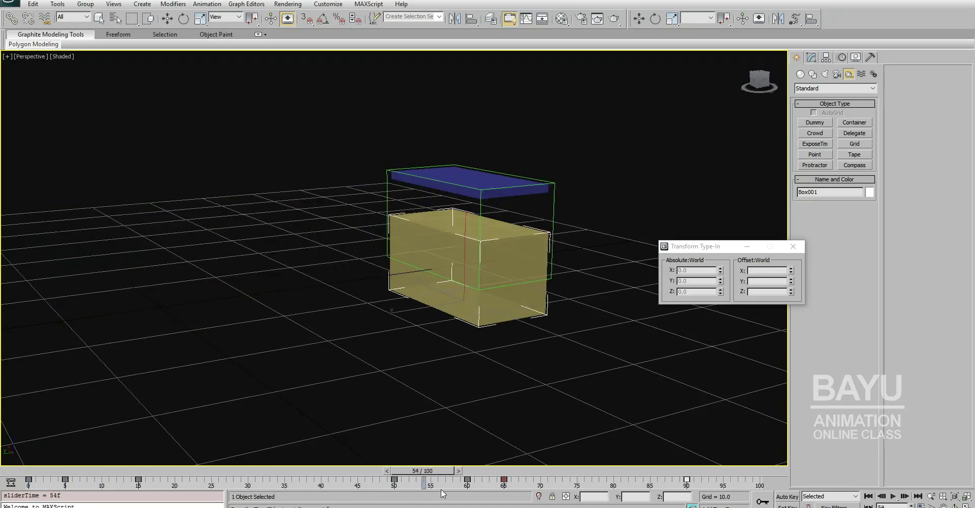
key("w")
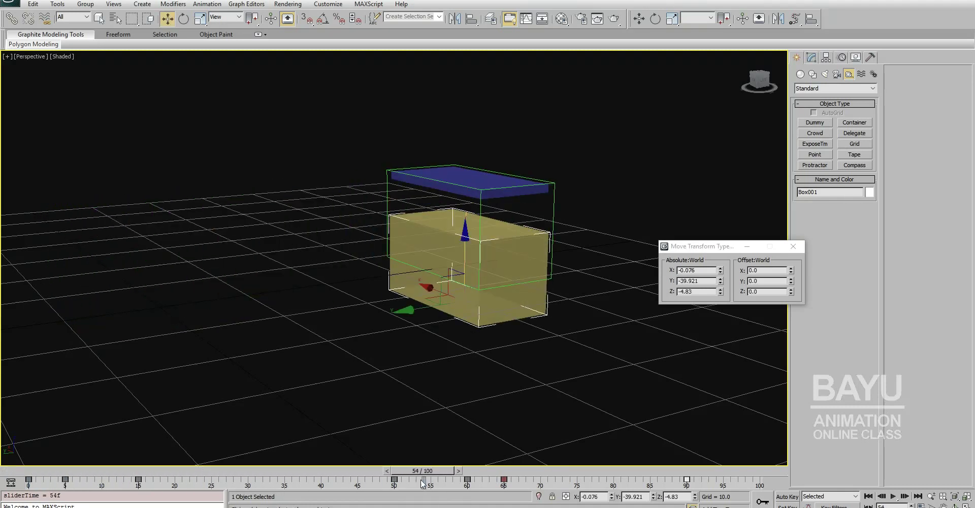
mouse_move(426, 470)
left_mouse_down()
mouse_move(254, 471)
mouse_move(392, 471)
left_mouse_up()
left_click_drag(357, 466, 46, 469)
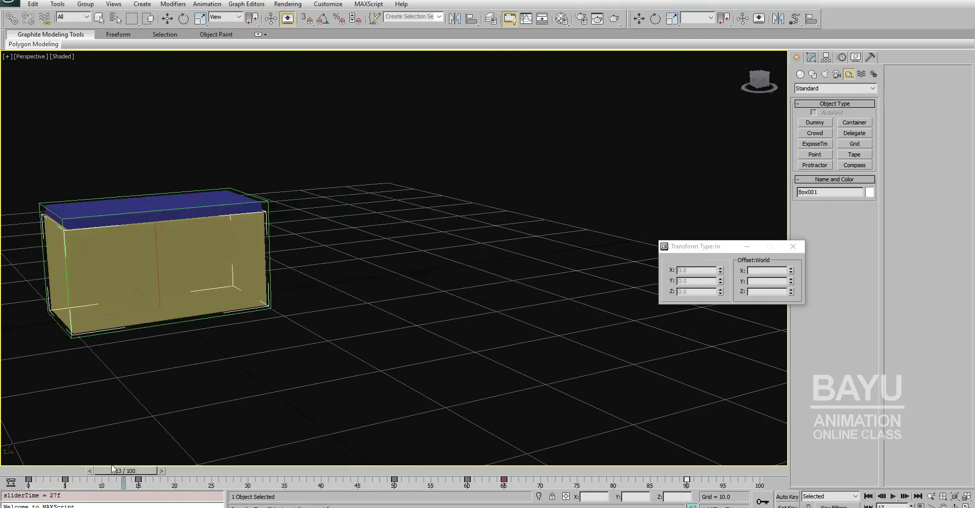
key("w")
left_click(150, 207)
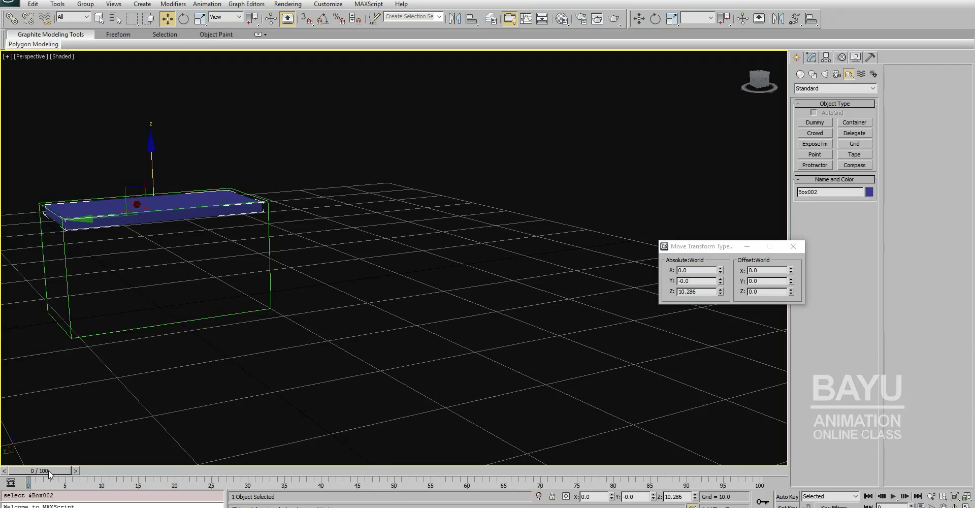
Step: Turn on Auto Key and undo the accidental lid and box moves
left_click(787, 498)
left_click_drag(154, 307, 132, 379)
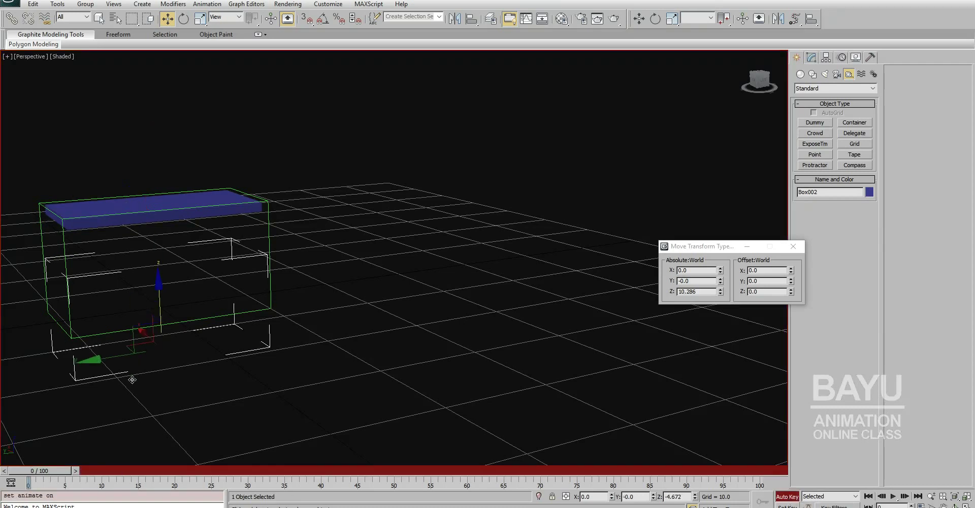
key("ctrl+z")
key("ctrl+z")
key("ctrl+z")
left_click_drag(105, 394, 104, 395)
key("ctrl+z")
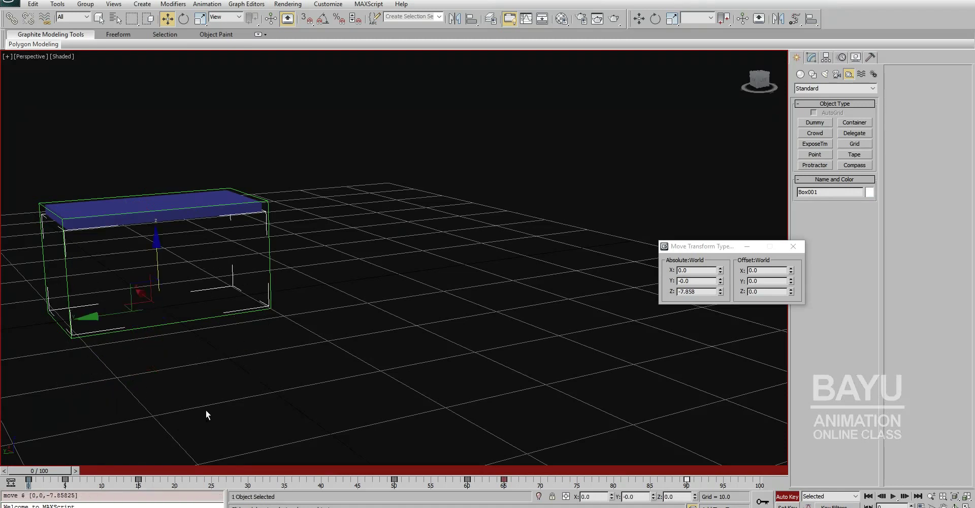
key("ctrl+z")
left_click(271, 250)
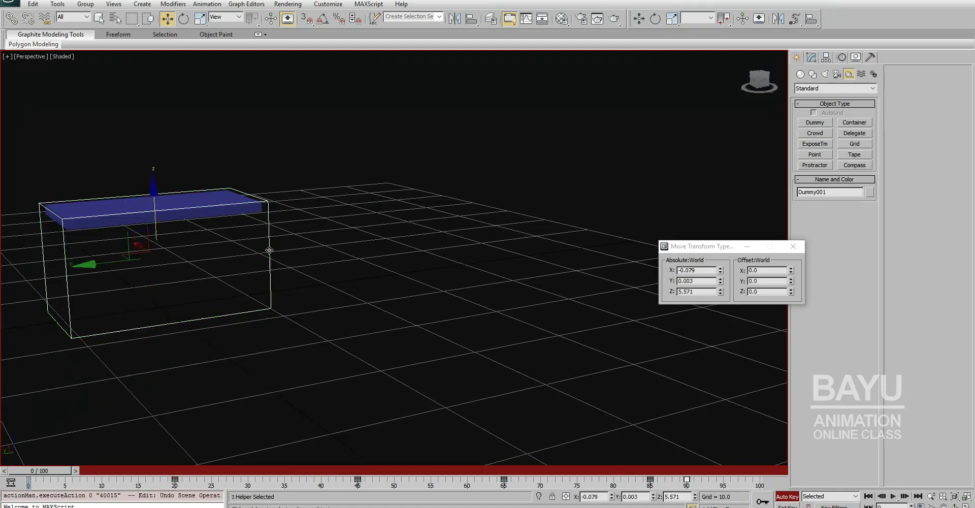
Step: At frame 15, select Box002 and settle the lid onto the yellow box
mouse_move(60, 470)
left_mouse_down()
mouse_move(214, 491)
mouse_move(163, 489)
left_mouse_up()
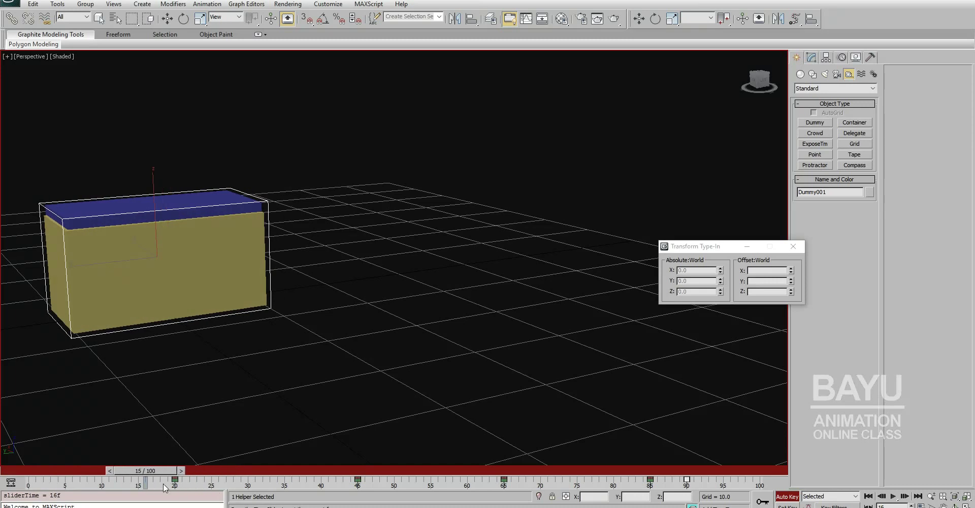
key("w")
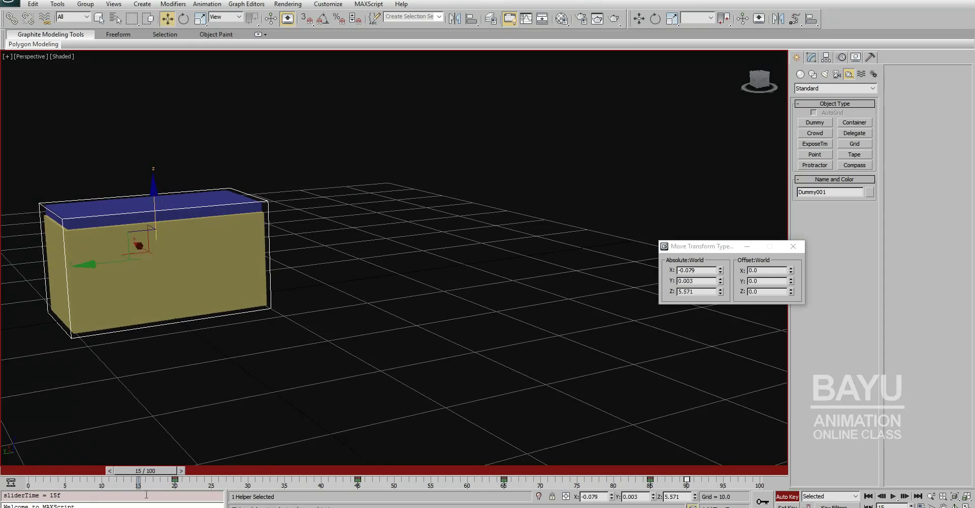
left_click(281, 178)
left_click(234, 193)
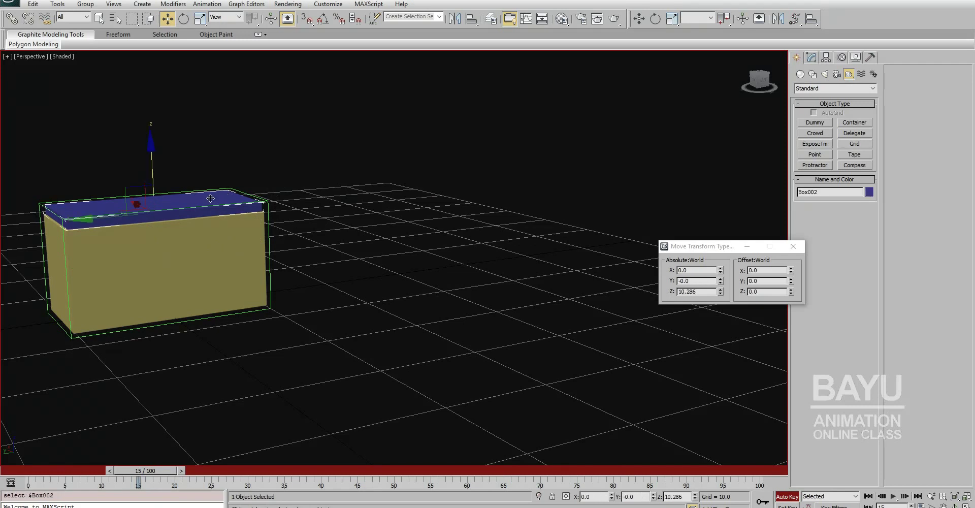
left_click_drag(152, 165, 155, 162)
Step: Raise the lid high above the box at frame 0 and again at frame 90
left_click_drag(164, 472, 25, 471)
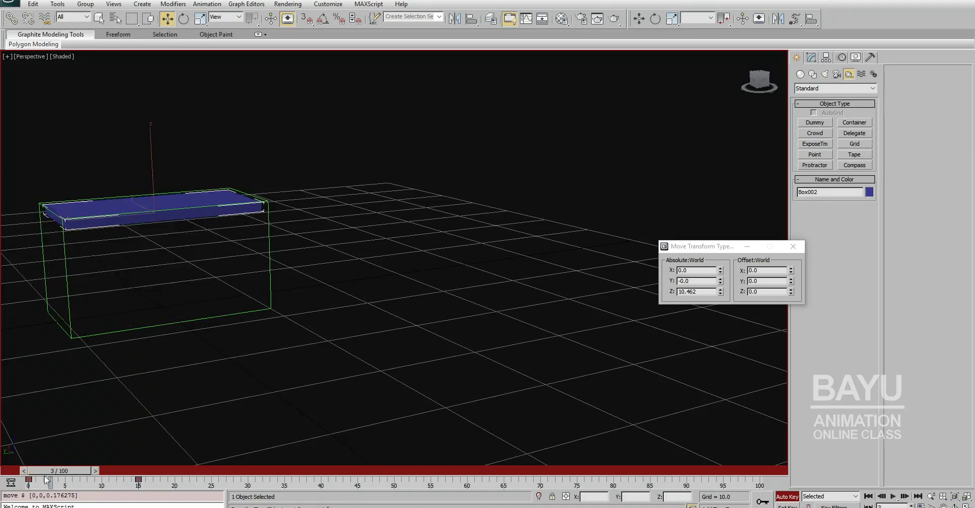
left_click_drag(152, 166, 163, 82)
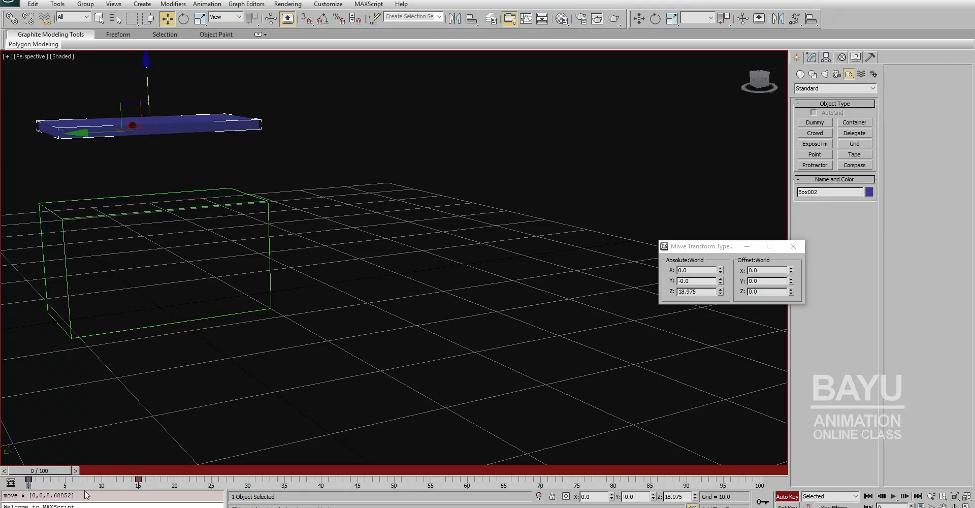
left_click_drag(57, 473, 694, 479)
key("w")
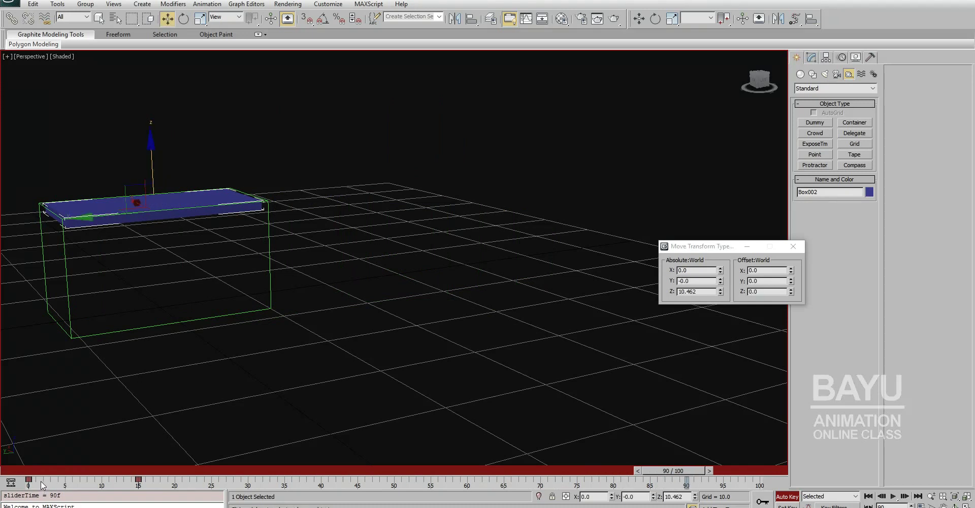
left_click_drag(41, 480, 515, 502)
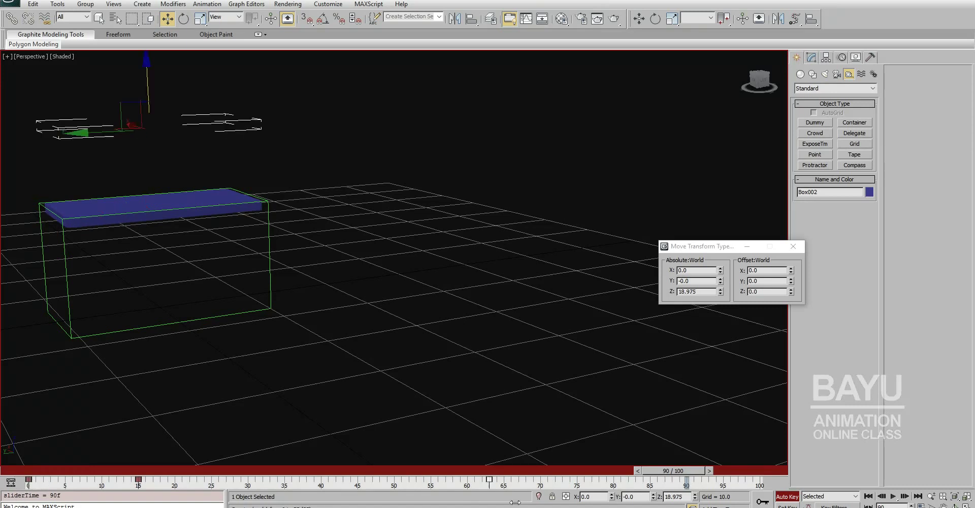
left_click(686, 481)
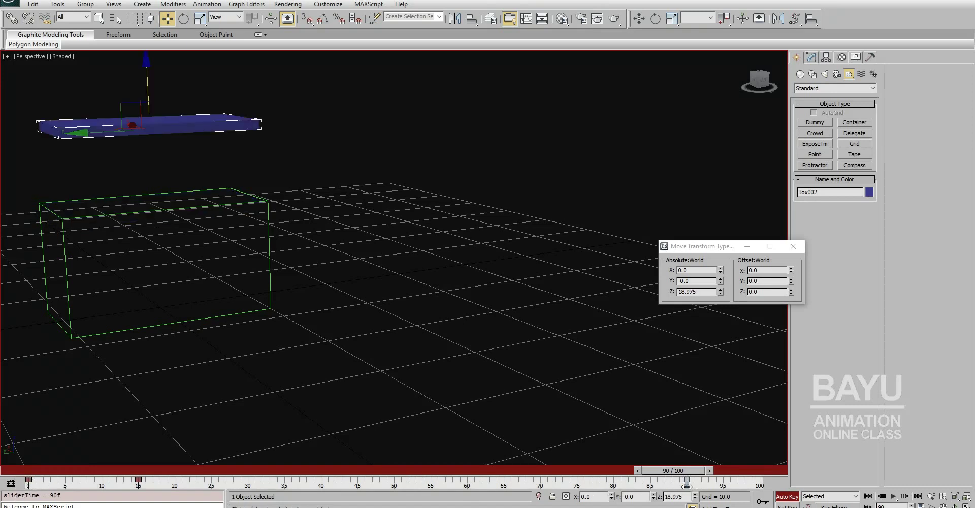
mouse_move(672, 471)
left_mouse_down()
mouse_move(139, 471)
mouse_move(422, 471)
mouse_move(390, 471)
left_mouse_up()
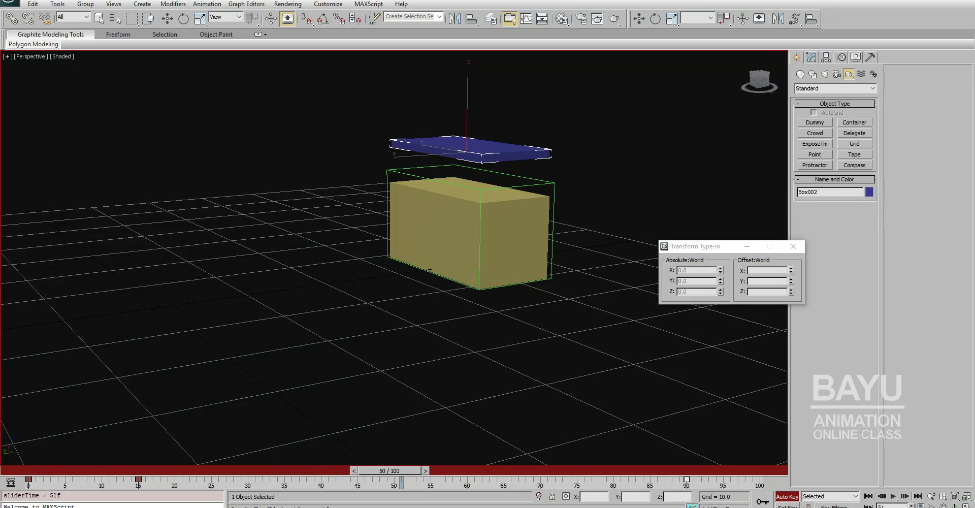
Step: At frame 50, lower the lid onto the box to Z 10.462 and preview
key("w")
key("comma")
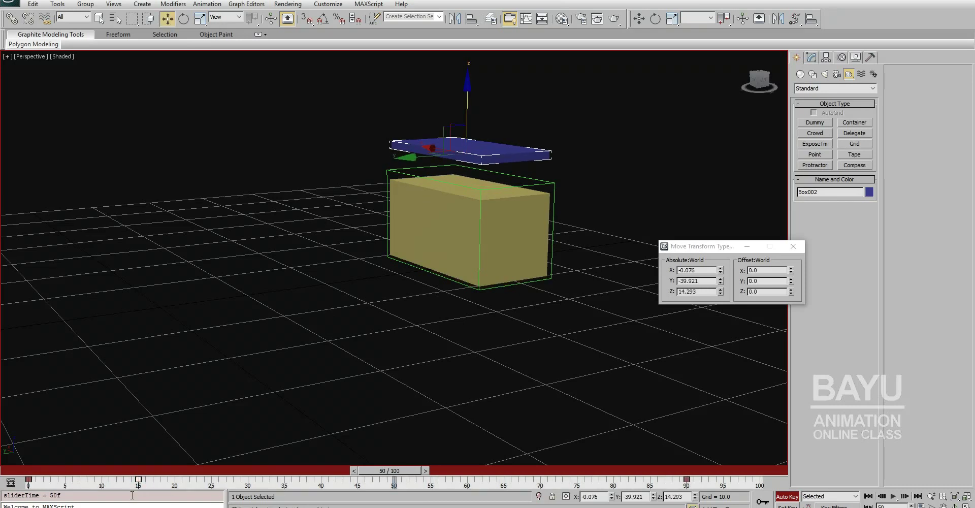
left_click_drag(467, 127, 467, 155)
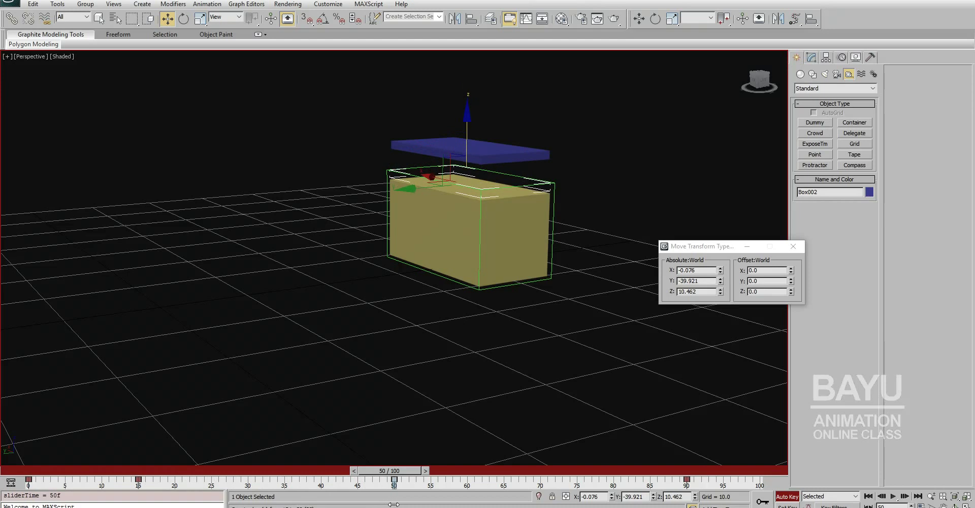
key("q")
key("comma")
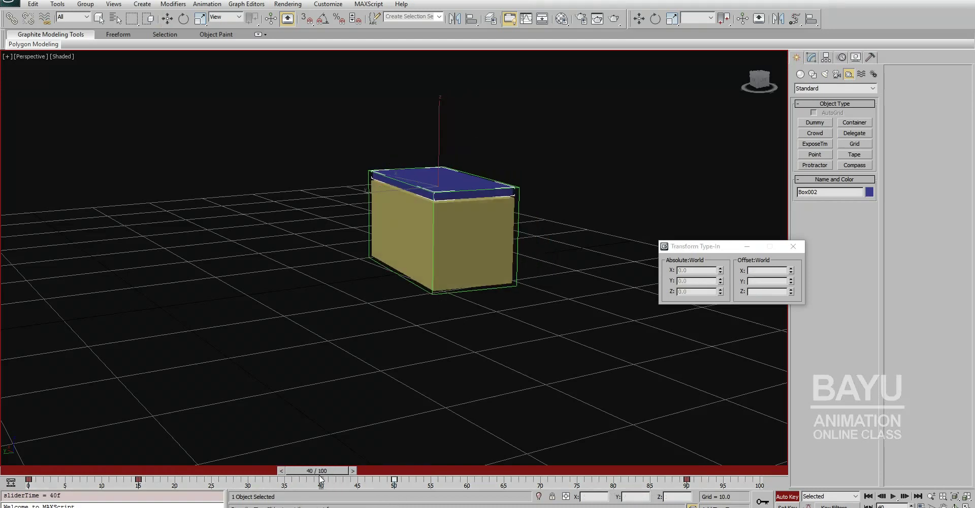
left_click_drag(392, 488, 504, 483)
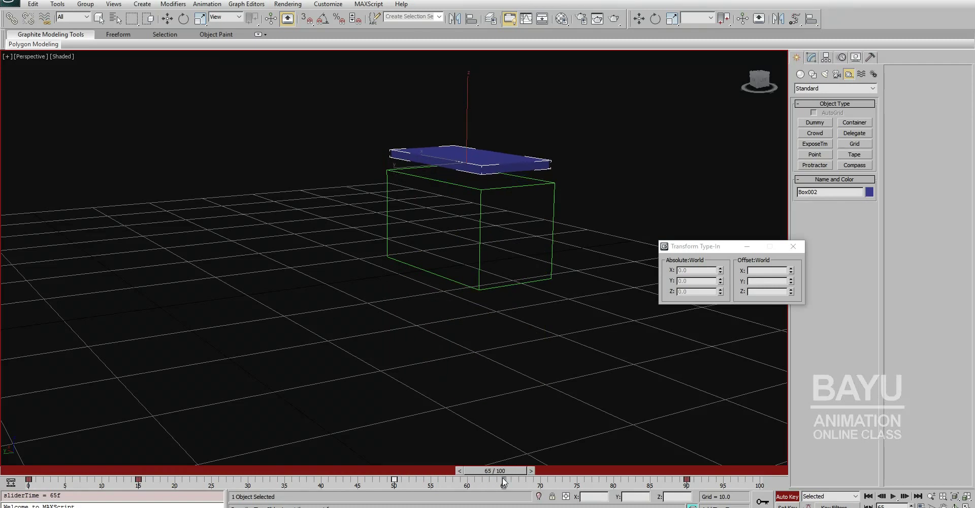
mouse_move(503, 482)
left_mouse_down()
mouse_move(395, 486)
mouse_move(503, 489)
left_mouse_up()
Step: At frame 65, key the lid raised to Z 18.975
key("w")
left_click_drag(699, 478, 667, 489)
key("Delete")
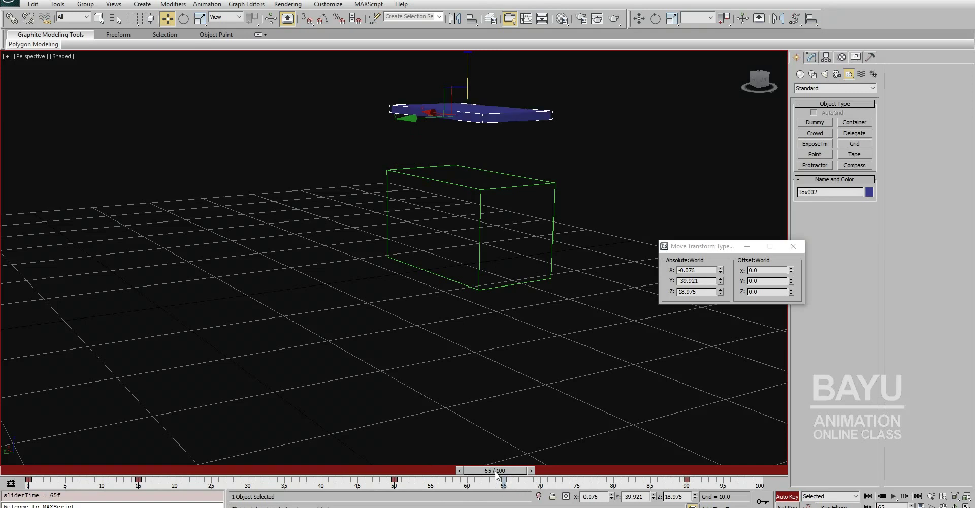
left_click_drag(502, 484, 30, 473)
key("w")
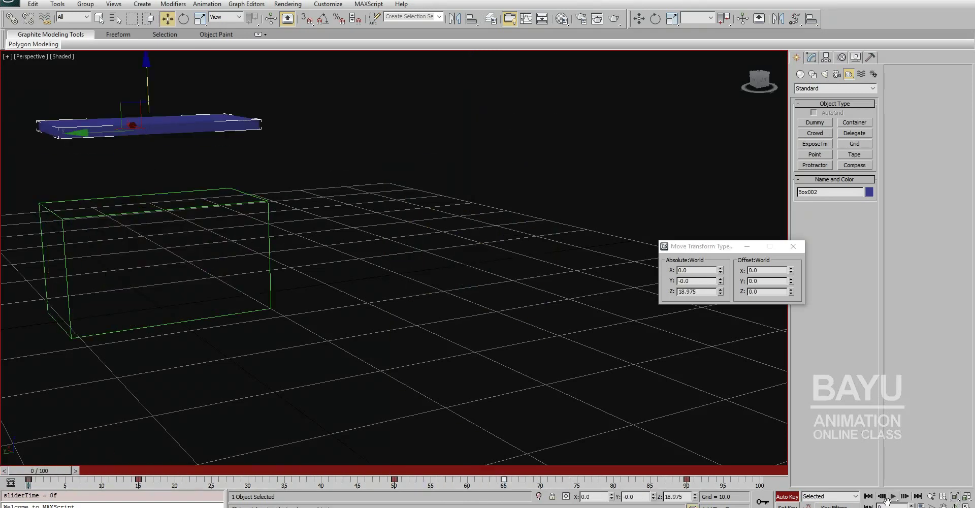
Step: Turn off Auto Key, play the animation, then return to the first frame
left_click(788, 496)
left_click(893, 497)
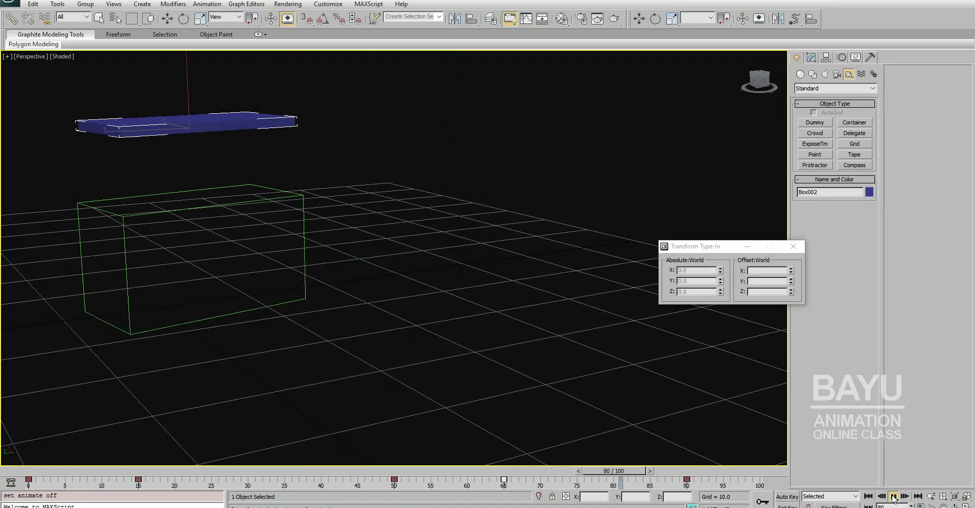
left_click(894, 497)
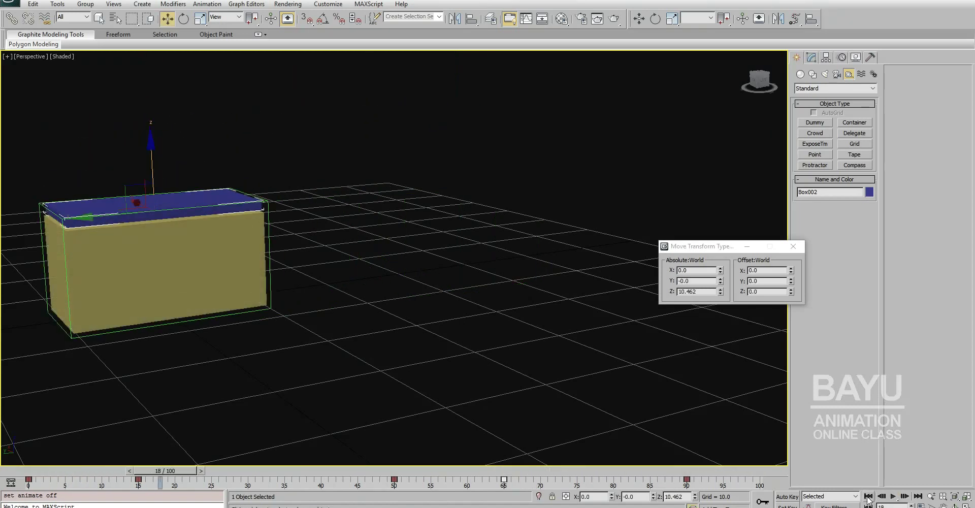
left_click(868, 496)
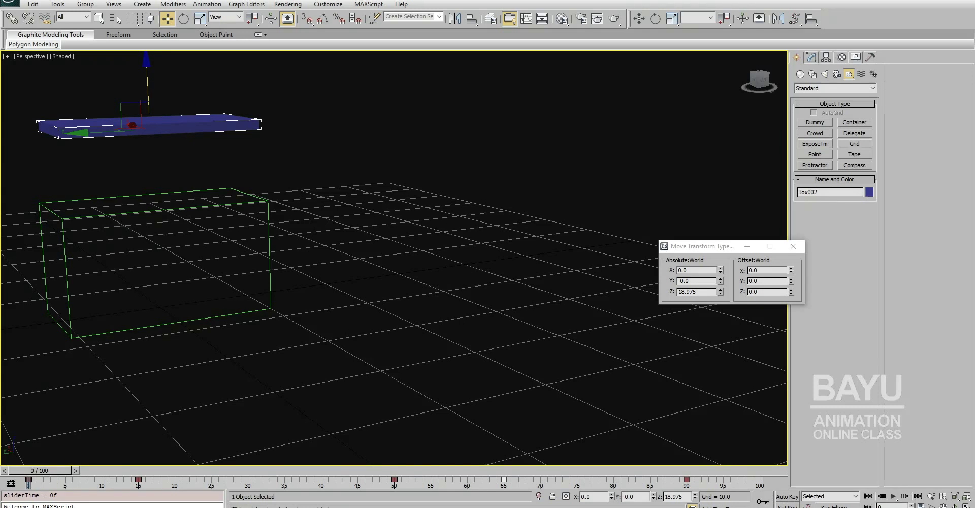
Step: Set the Time Configuration End Time to 300 and reselect the lid Box002
left_click(921, 505)
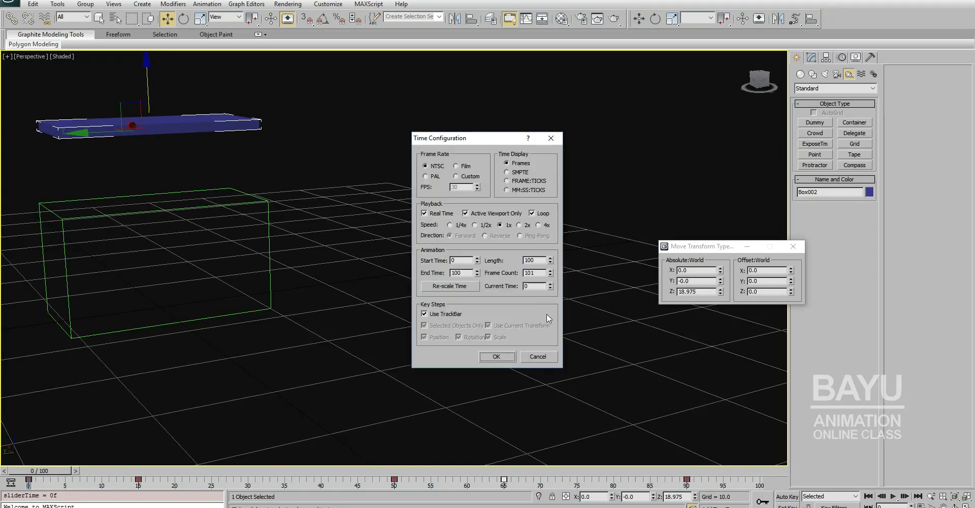
double_click(463, 273)
type("3")
left_click(494, 356)
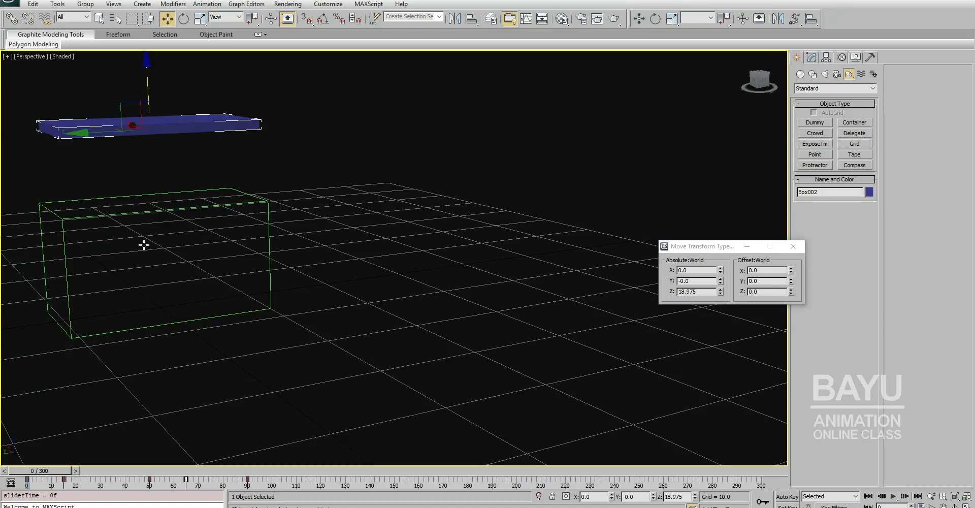
left_click(291, 166)
left_click(255, 126)
Step: Select only Box001, go back to frame 0, and show the Graph Editors menu
left_click_drag(298, 248, 258, 272)
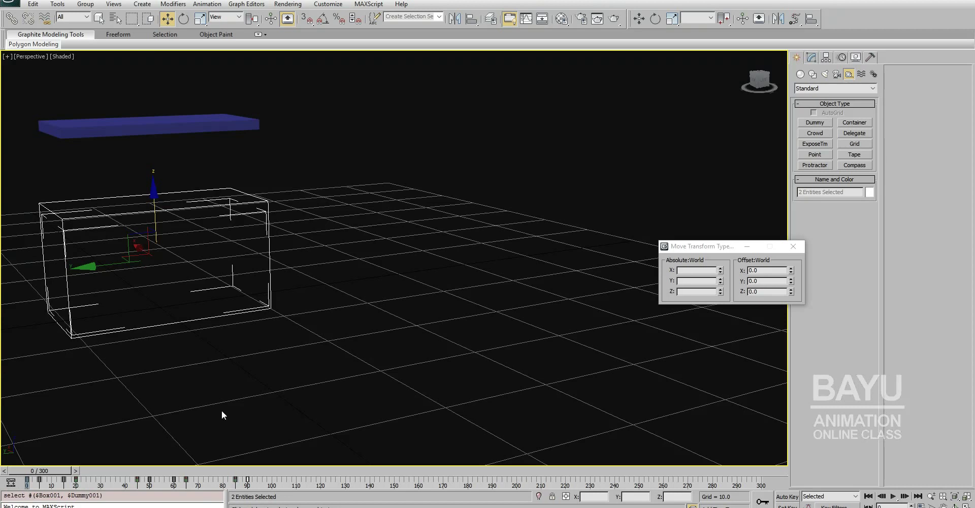
left_click_drag(40, 470, 64, 471)
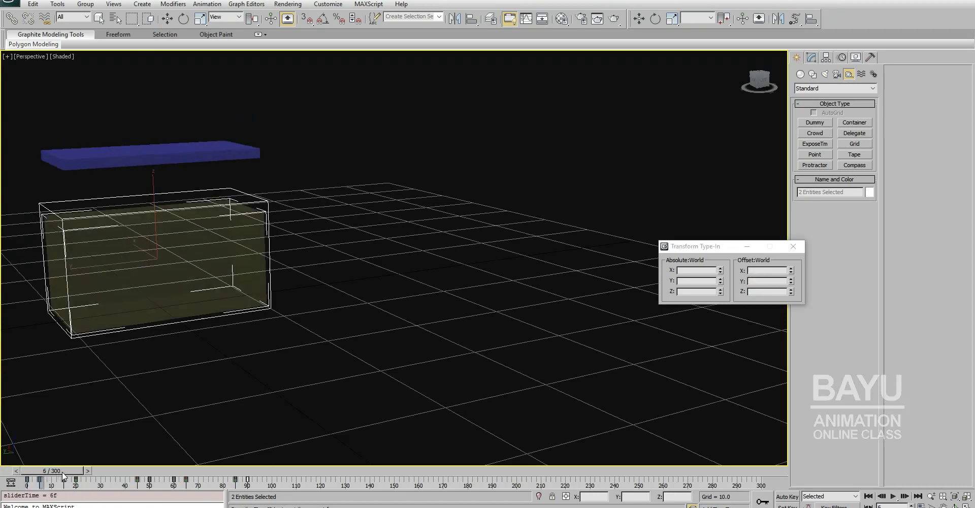
key("w")
left_click(251, 258)
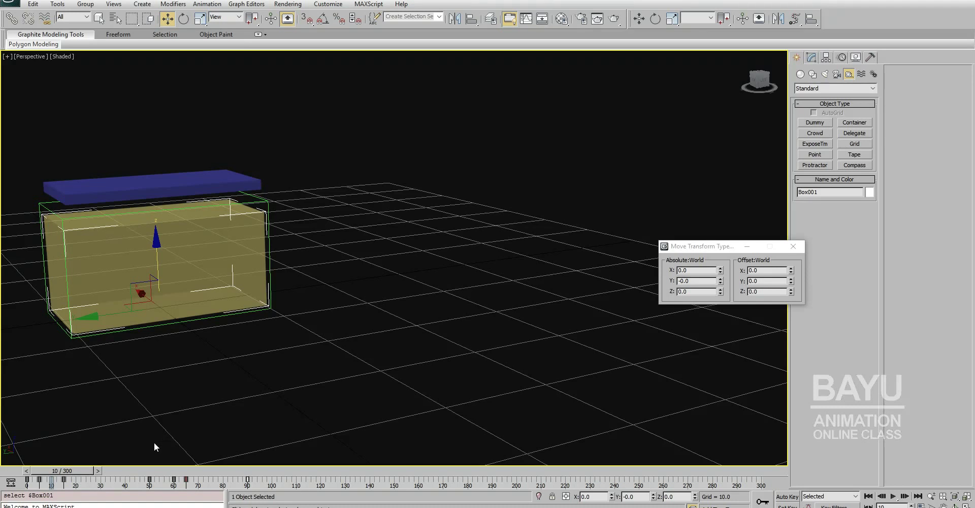
left_click_drag(79, 471, 58, 471)
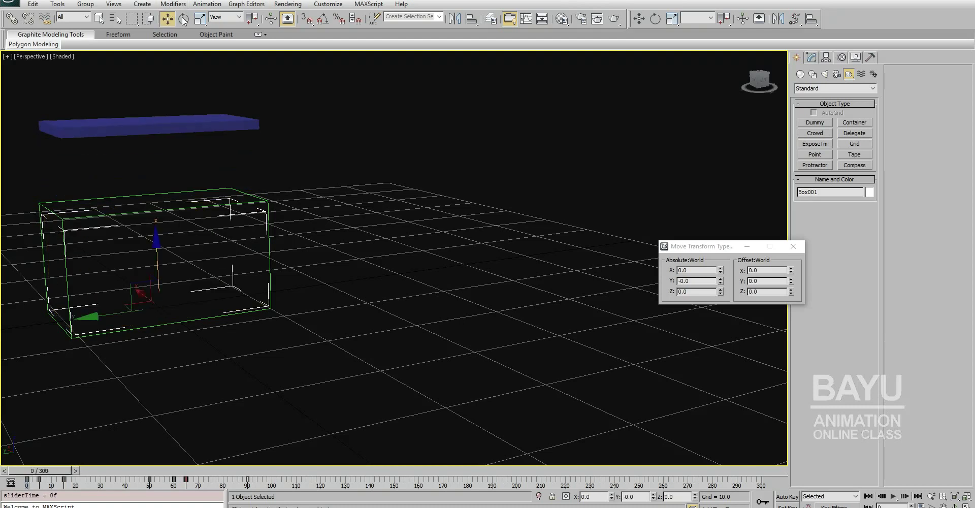
left_click(238, 4)
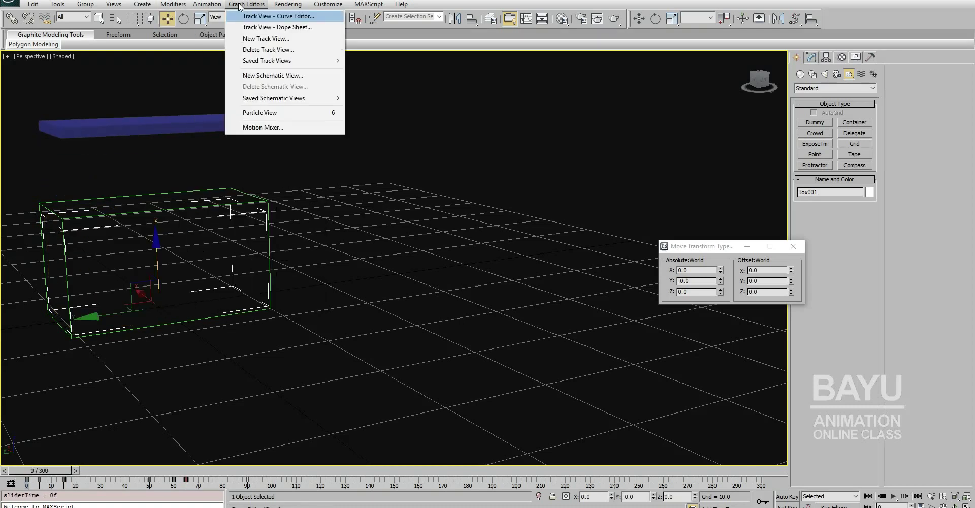
Step: In the Curve Editor, select Box002 and delete all its Y Position keys
left_click(260, 17)
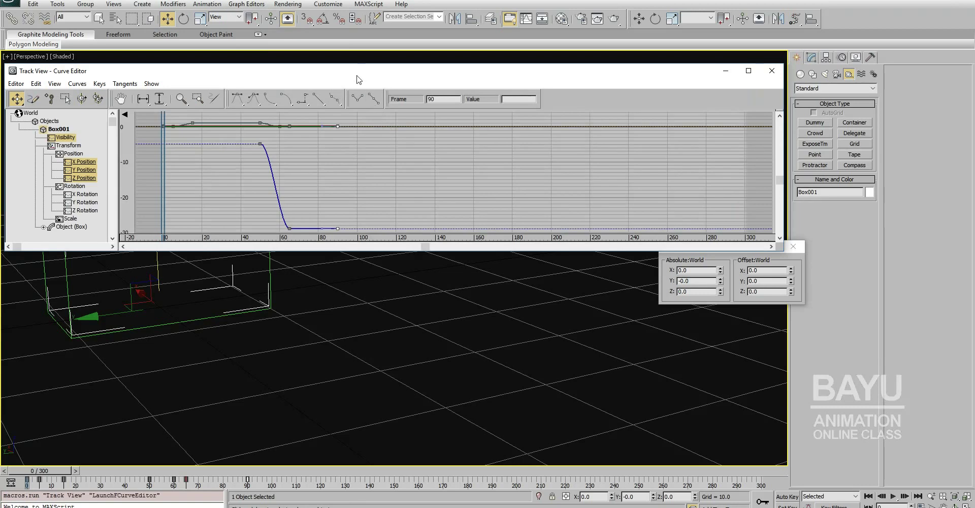
left_click_drag(345, 76, 413, 19)
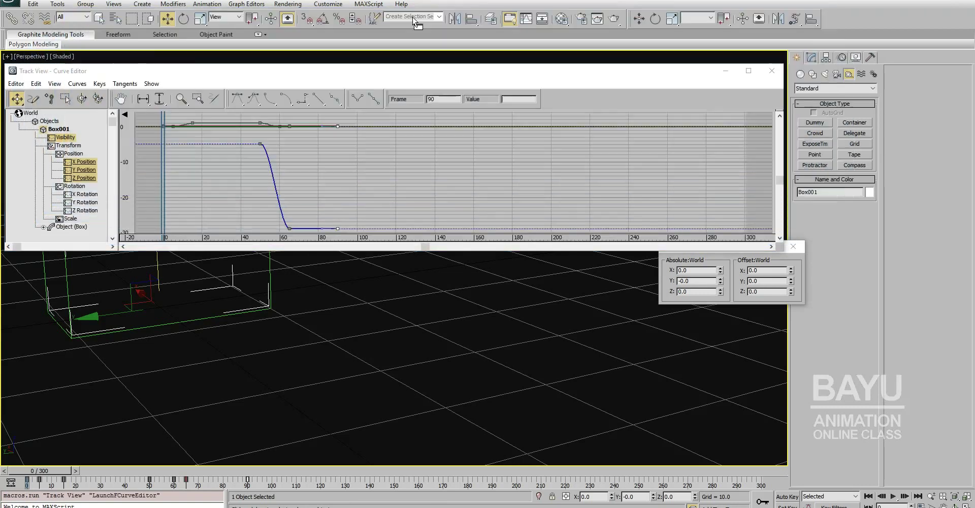
left_click(56, 131)
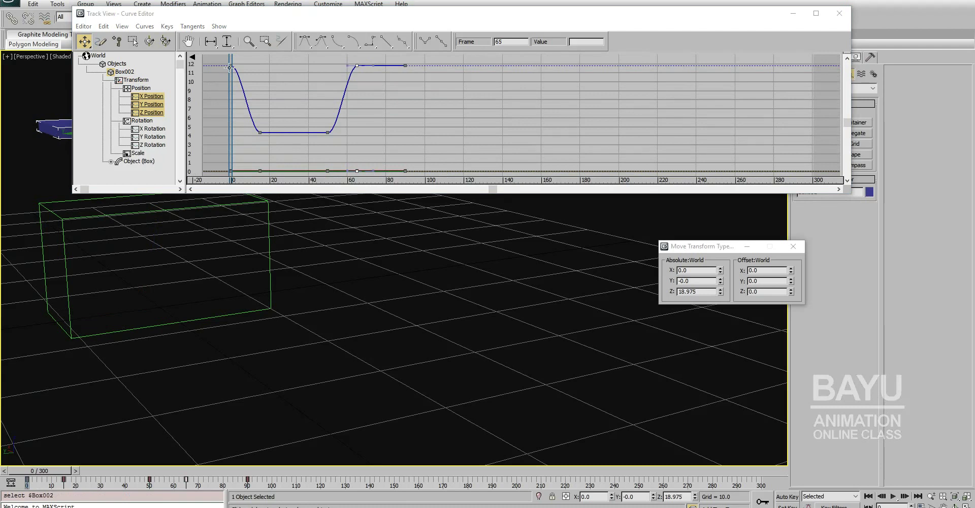
left_click(153, 112)
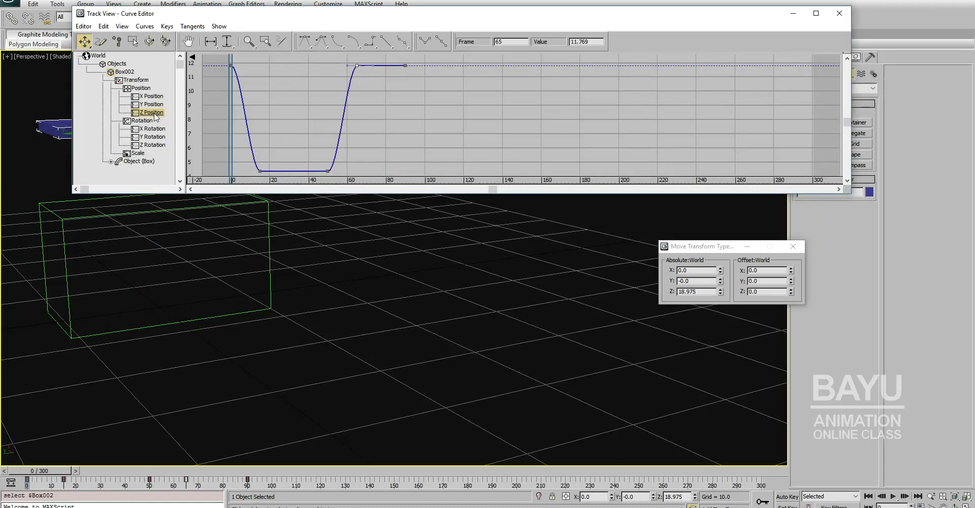
left_click(153, 104)
left_click_drag(278, 114, 432, 140)
key("Delete")
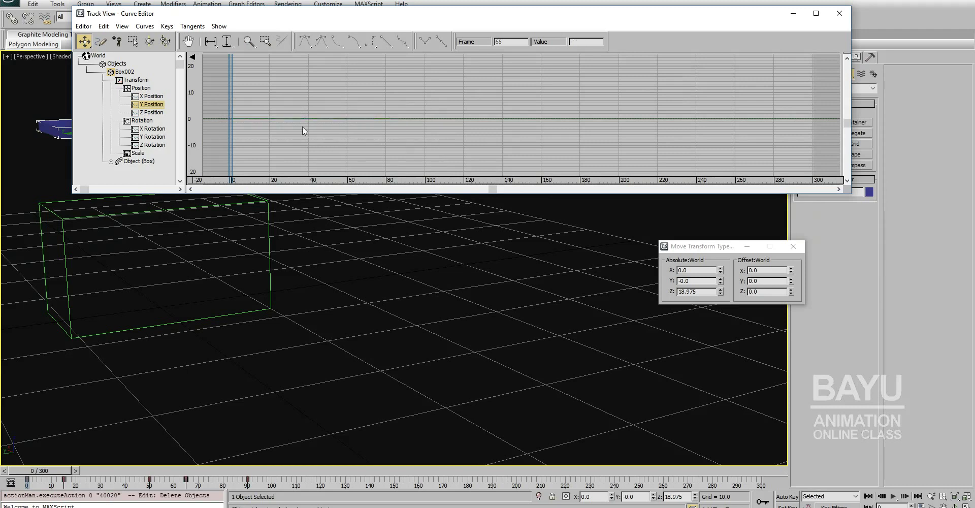
Step: Set Box002's Z Position out-of-range type to Loop, then select Dummy001
left_click(158, 96)
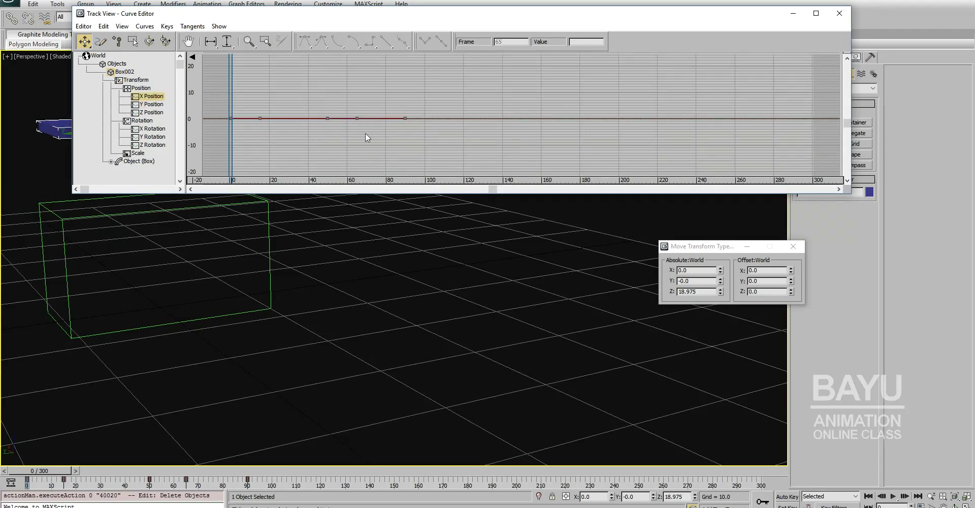
left_click(157, 112)
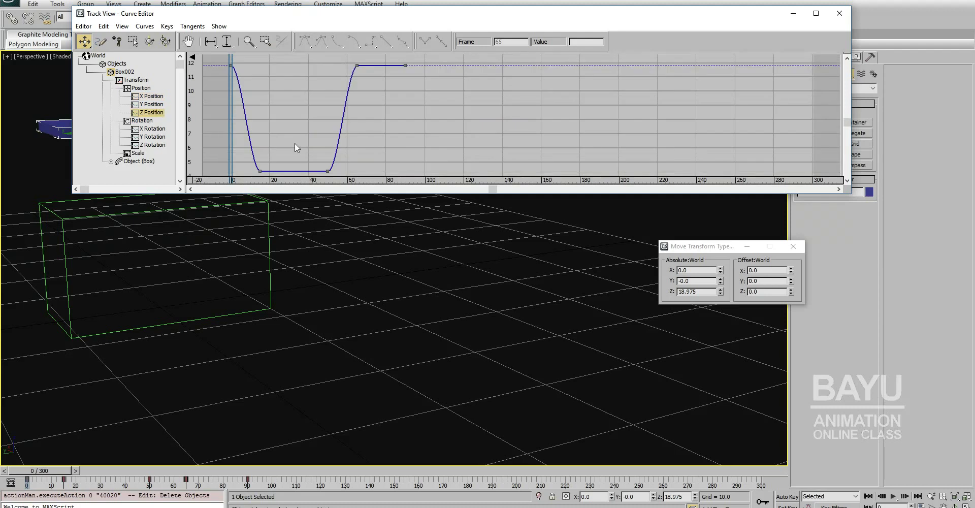
left_click(104, 27)
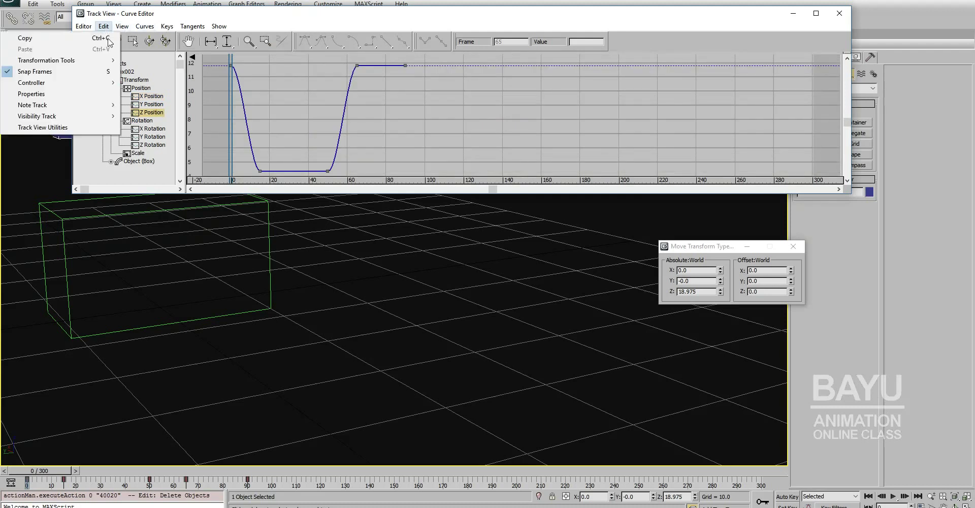
mouse_move(46, 82)
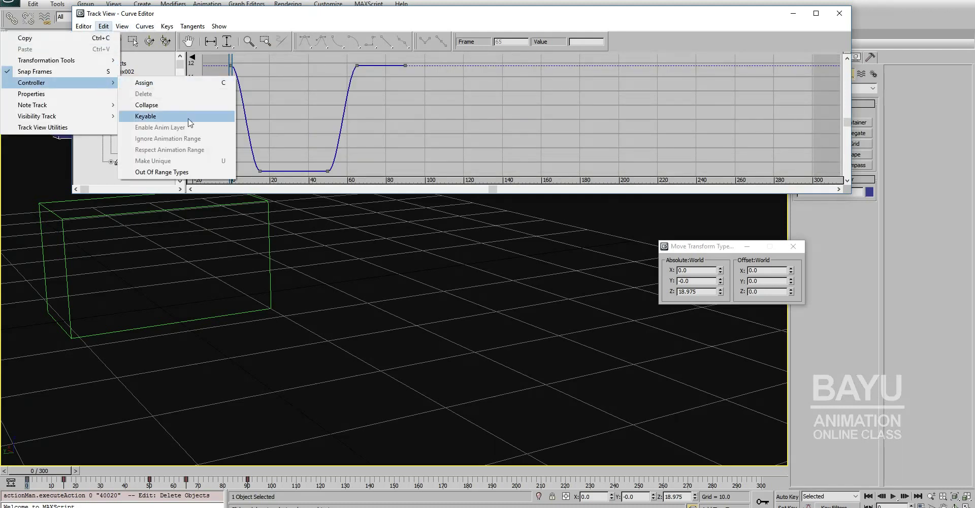
left_click(167, 172)
left_click(191, 75)
left_click(228, 60)
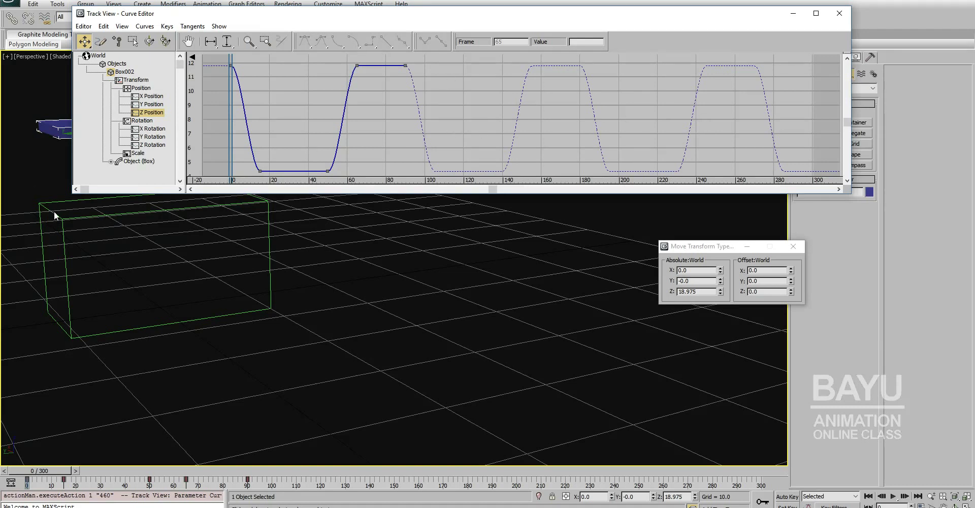
left_click(72, 220)
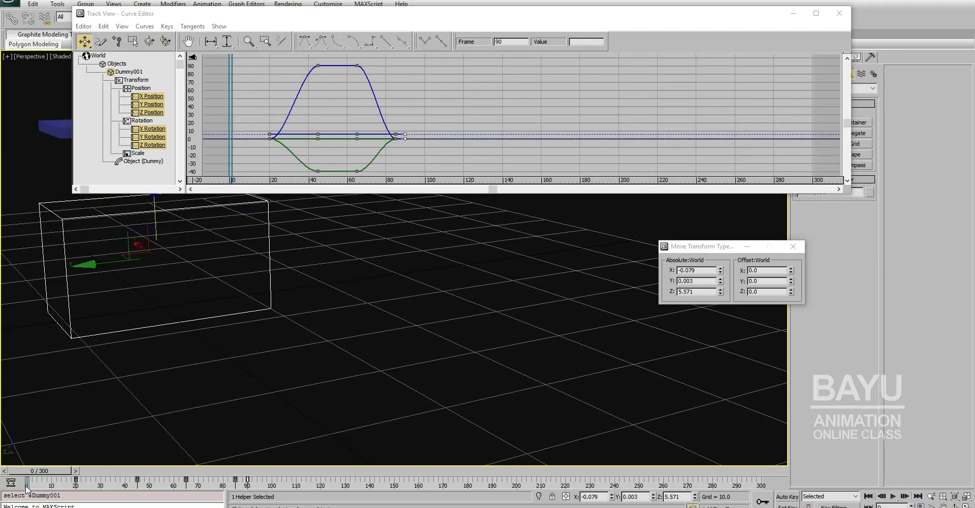
Step: Move Dummy001's frame-20 key to frame 0
left_click(76, 480)
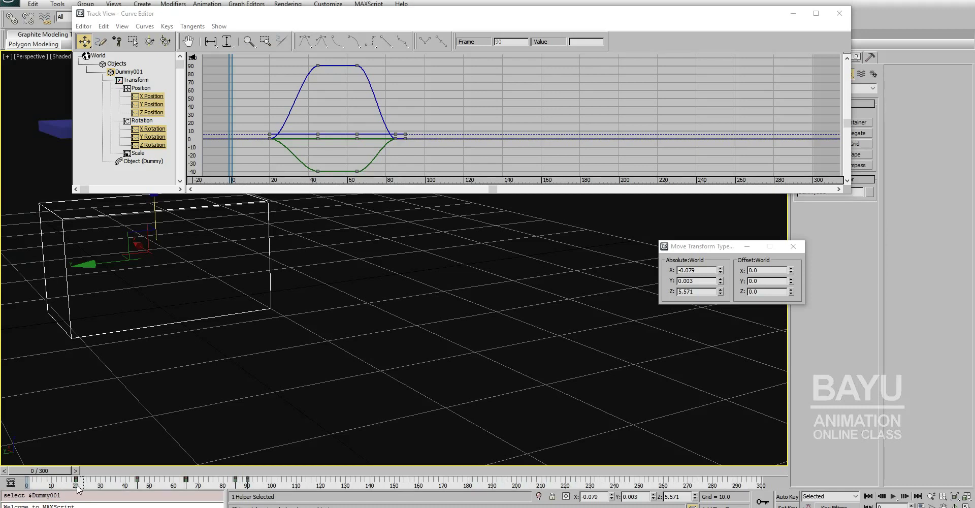
left_click_drag(75, 480, 28, 486)
middle_click_drag(453, 162, 473, 160)
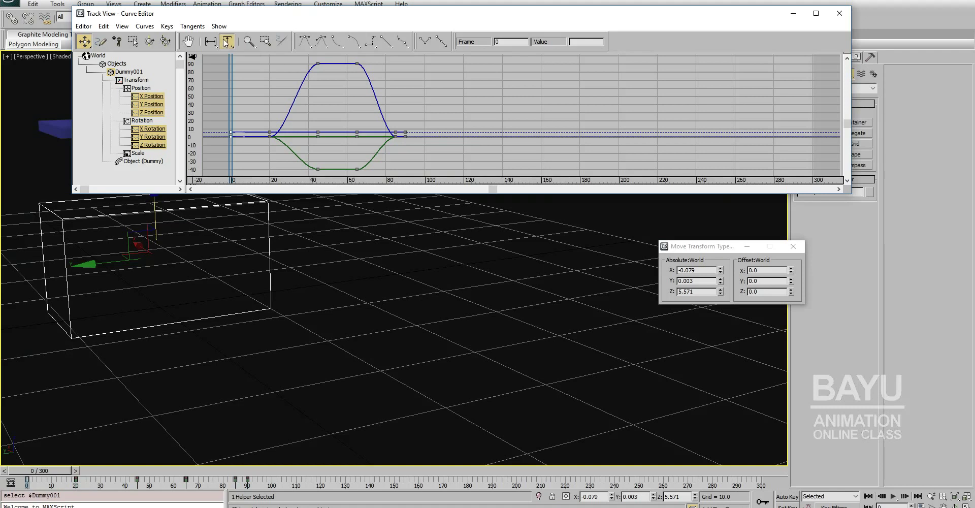
middle_click_drag(349, 91, 349, 93)
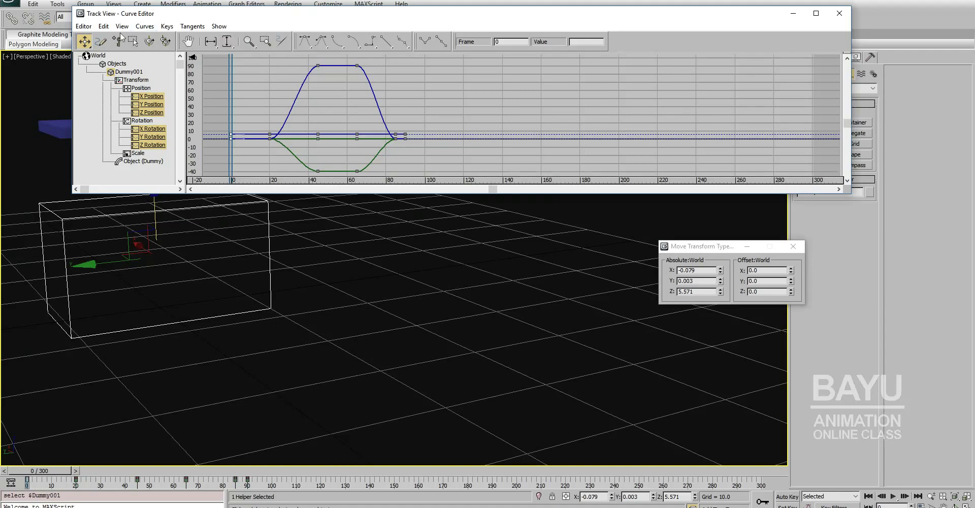
Step: Set the dummy's position and rotation curves to Loop out-of-range
left_click(103, 26)
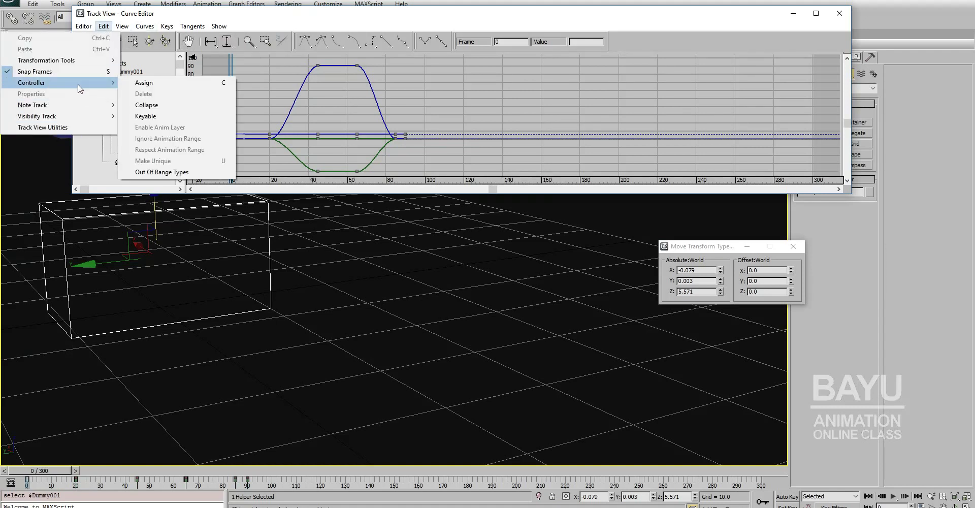
left_click(152, 171)
left_click(190, 73)
left_click(229, 58)
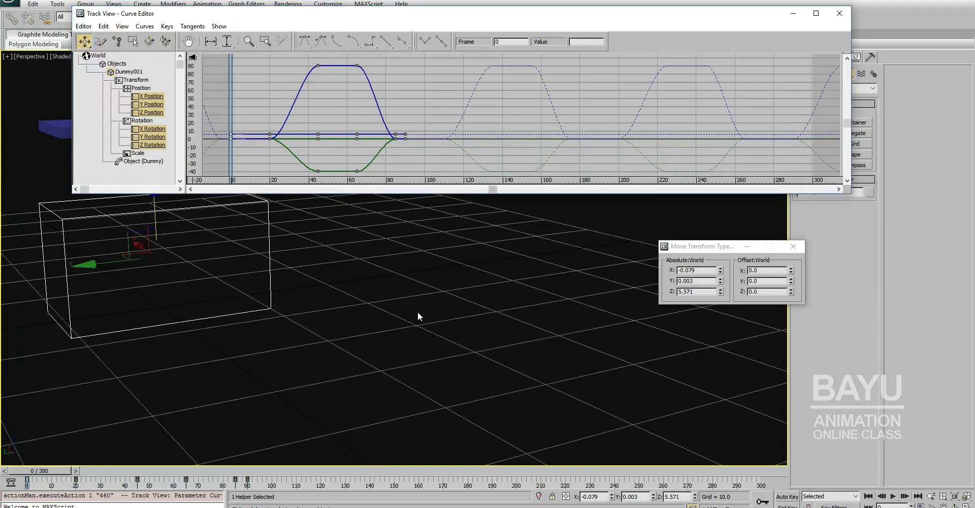
left_click_drag(43, 471, 64, 471)
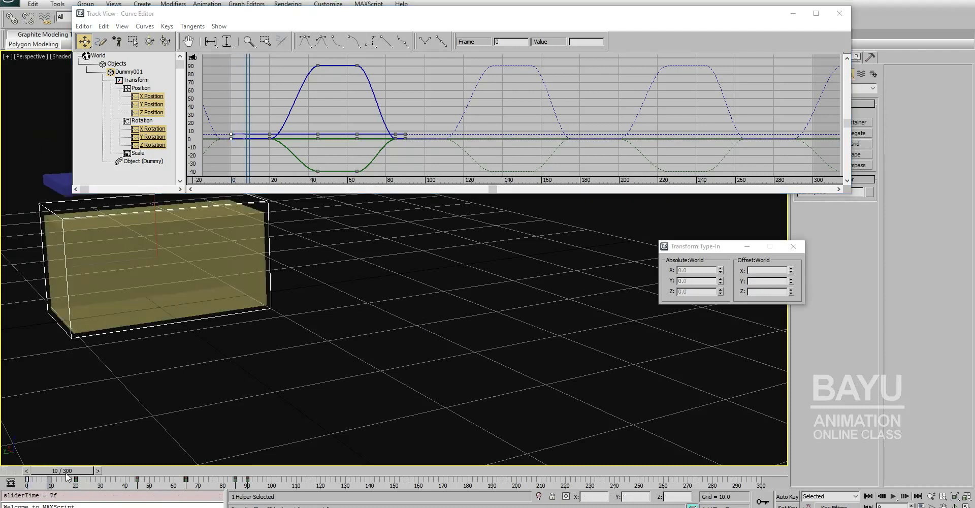
Step: Select Box001, display only its Visibility curve, and inspect its keys at frame 90
left_click(189, 312)
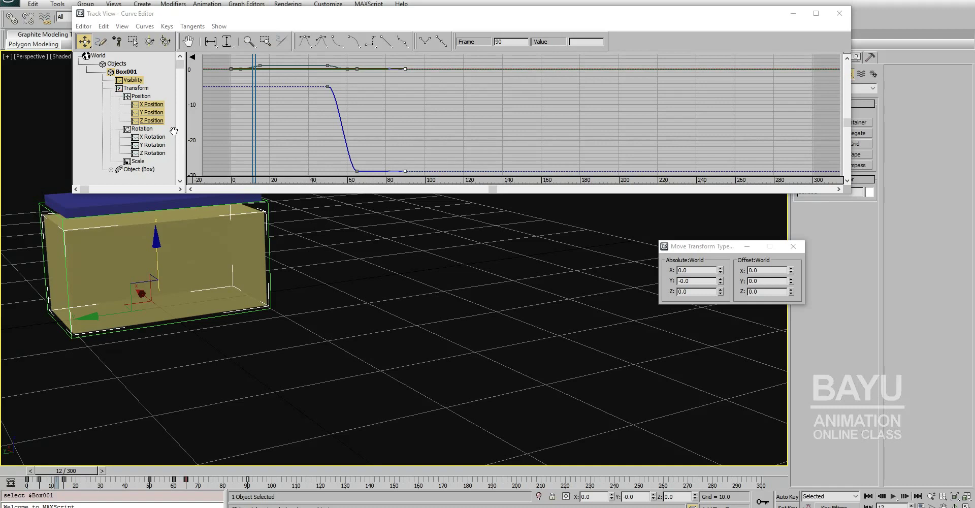
left_click(135, 81)
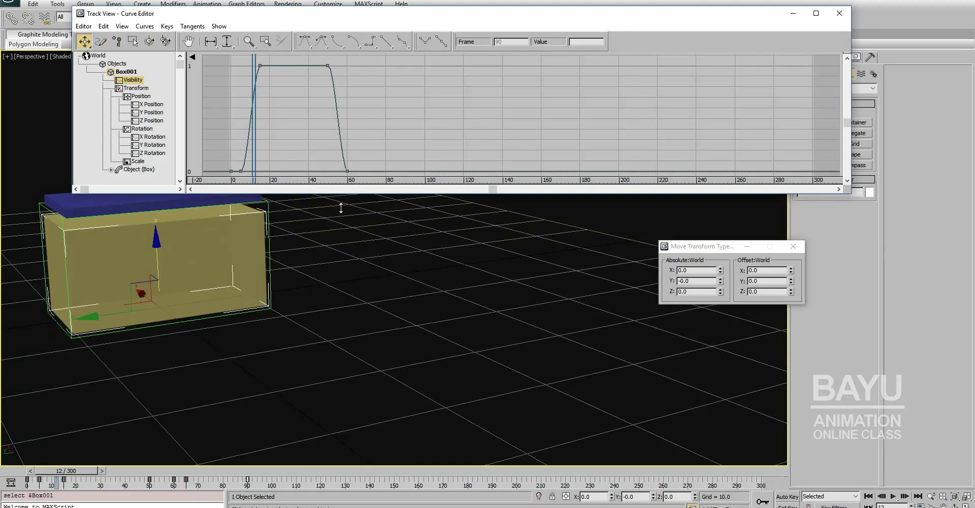
left_click_drag(77, 472, 264, 470)
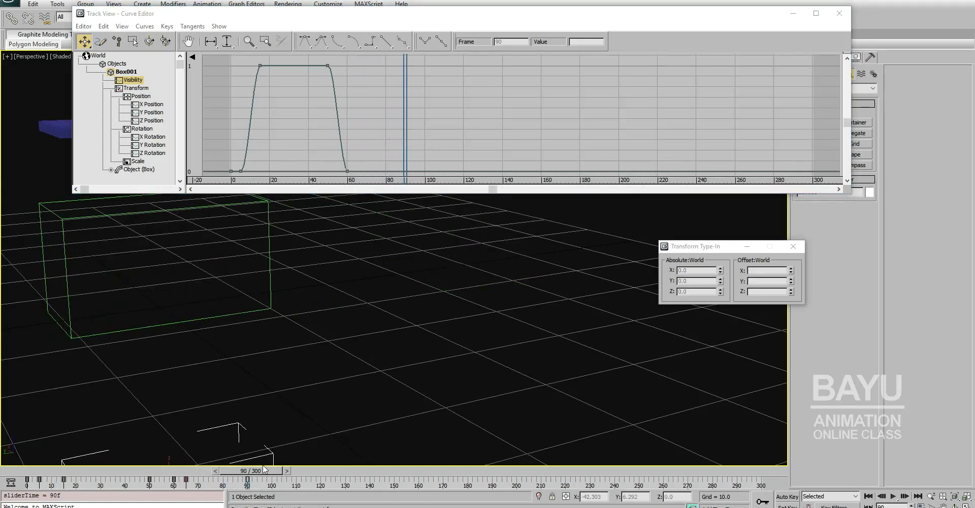
left_click(134, 81)
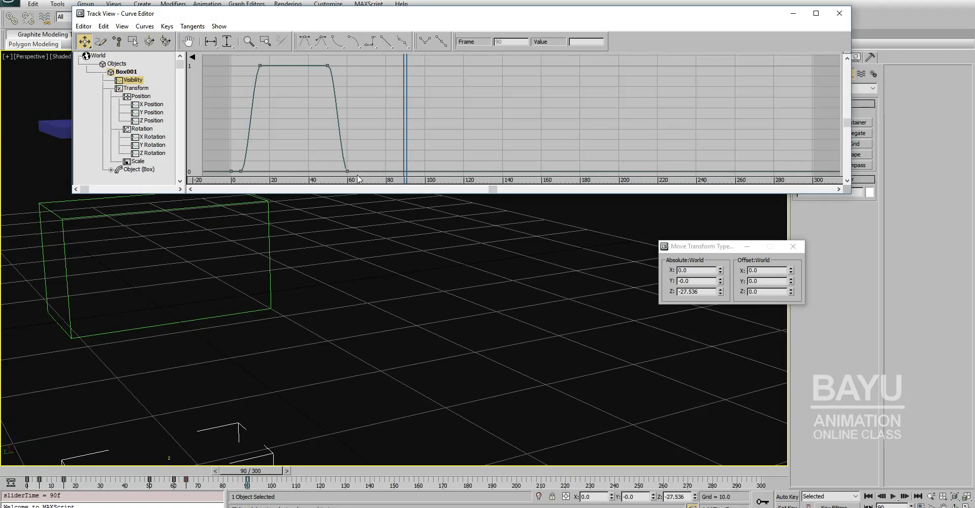
left_click_drag(199, 482, 185, 489)
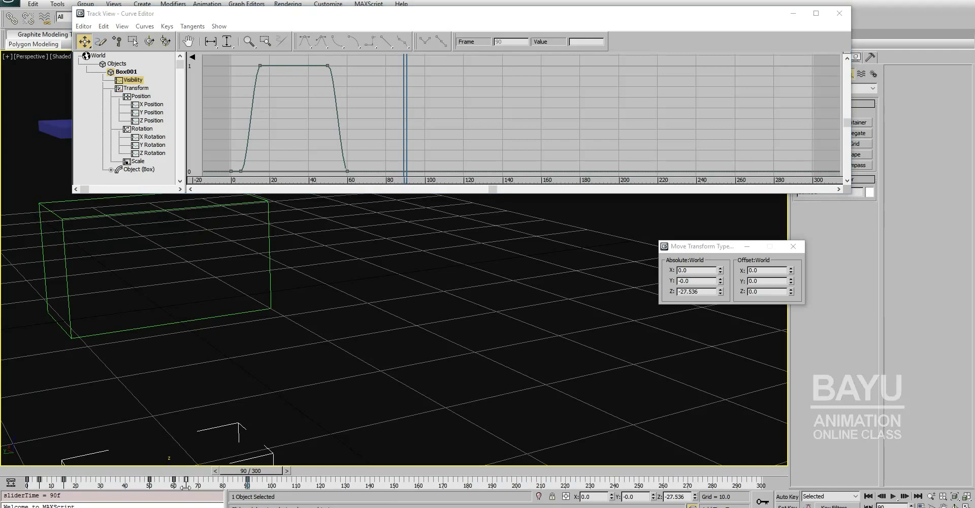
left_click(187, 480)
left_click_drag(252, 471, 255, 473)
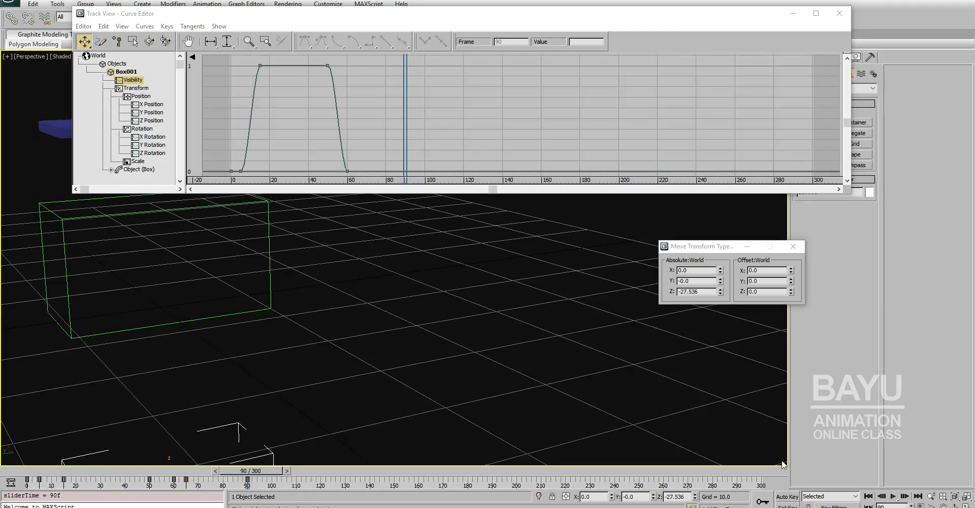
Step: With Auto Key on, key Box001's visibility to 0 at frame 90 via Object Properties
left_click(787, 497)
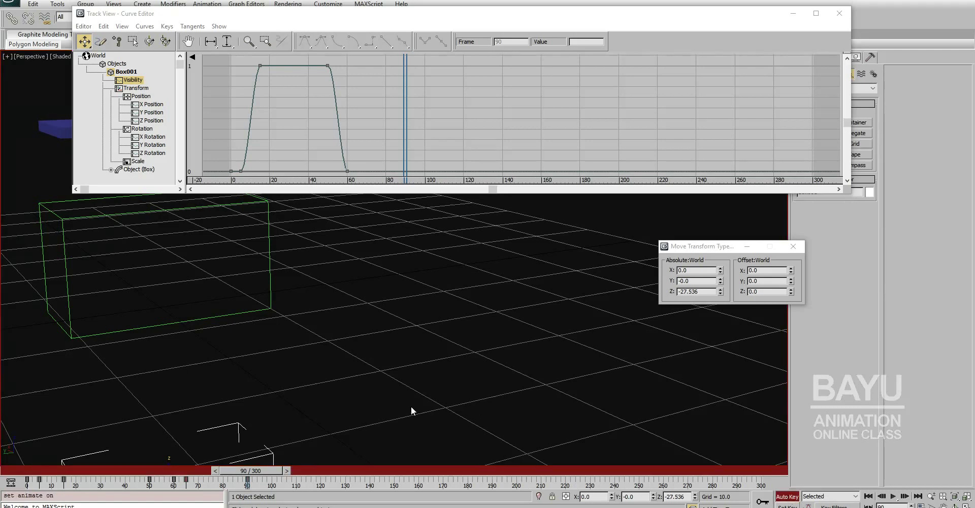
middle_click_drag(410, 406, 429, 316)
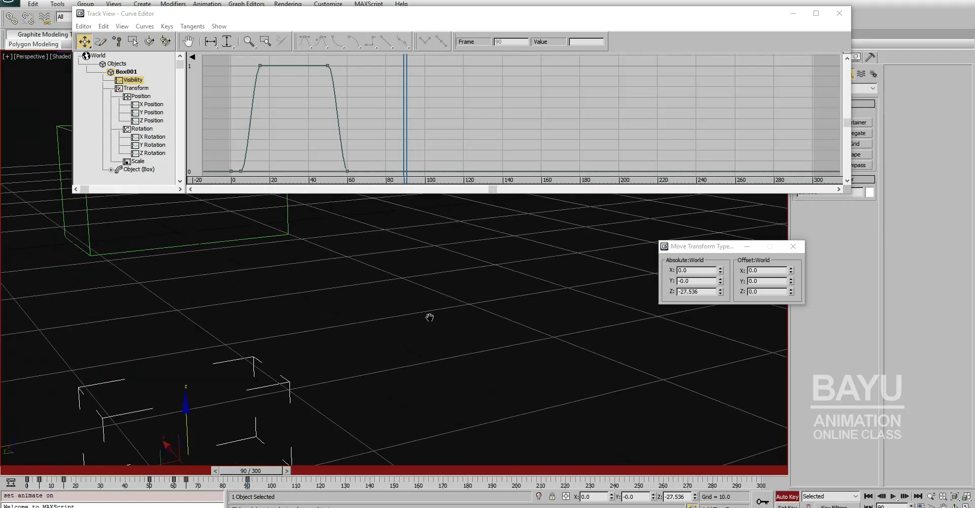
right_click(287, 380)
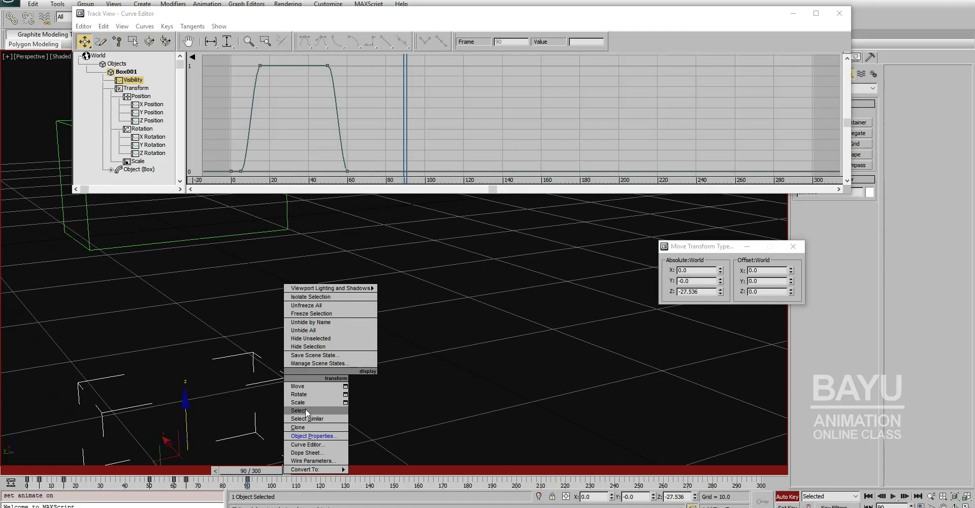
left_click(313, 436)
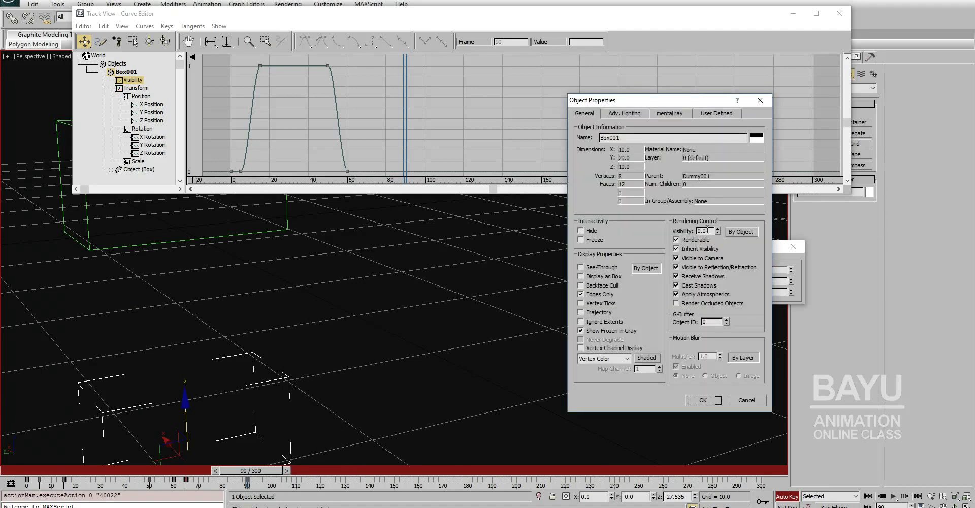
left_click(718, 233)
left_click(702, 401)
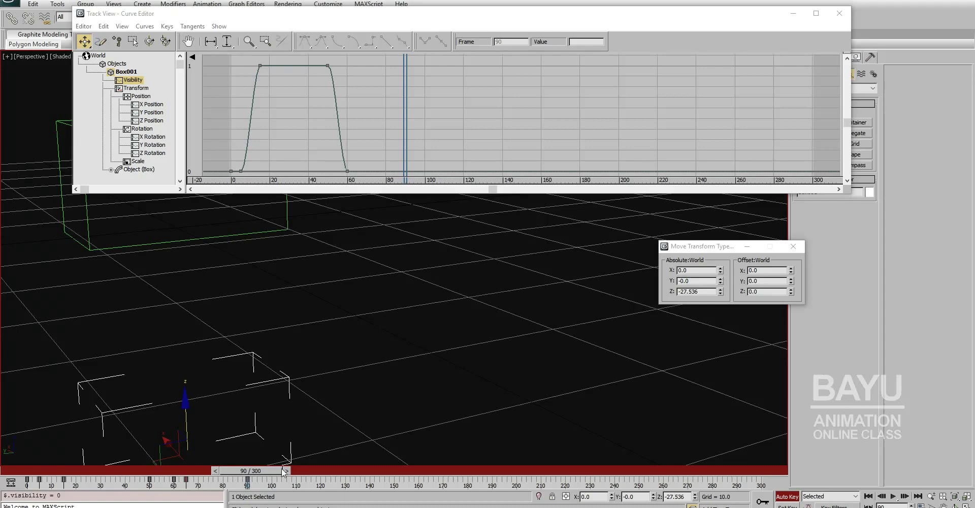
Step: Set the Visibility curve's out-of-range type to Loop so it repeats across the timeline
left_click(103, 27)
mouse_move(45, 83)
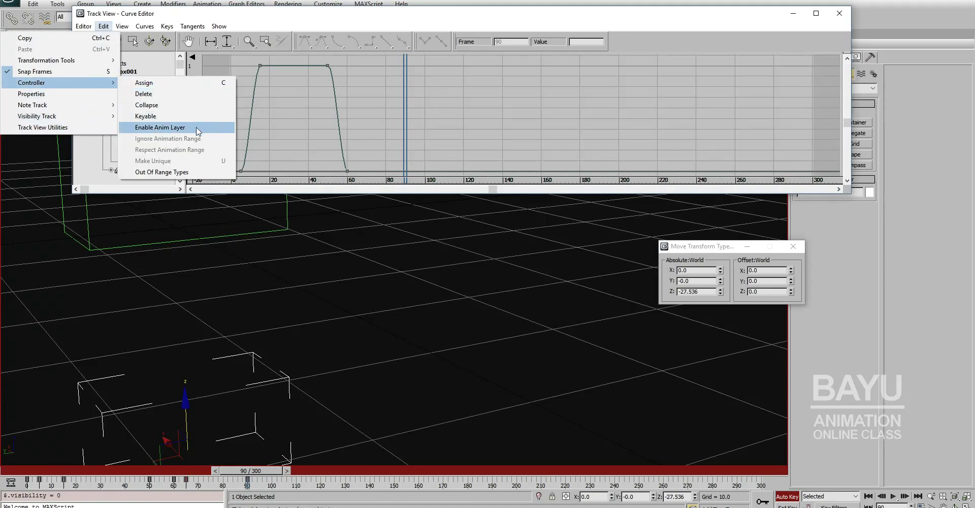
left_click(174, 172)
left_click(178, 69)
left_click(229, 58)
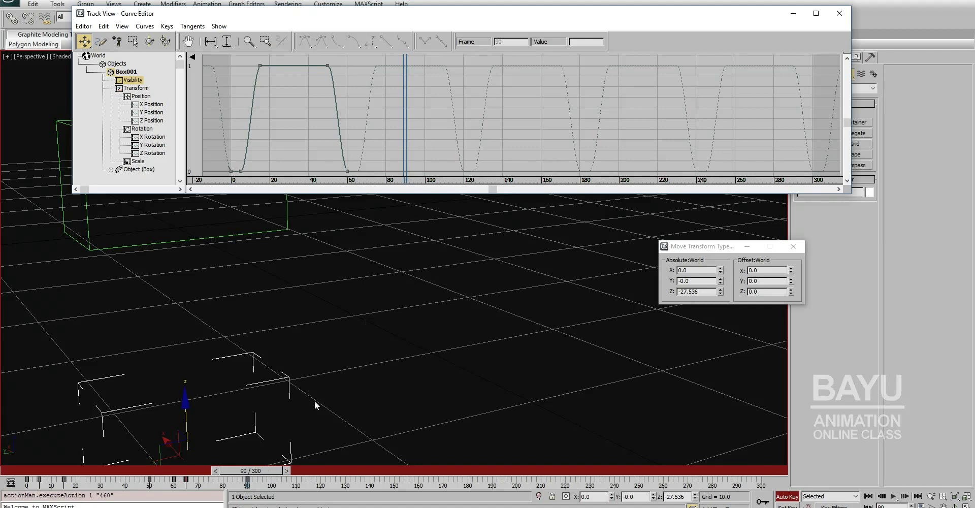
Step: Set Box001's Visibility to 0.0 in Object Properties
right_click(286, 379)
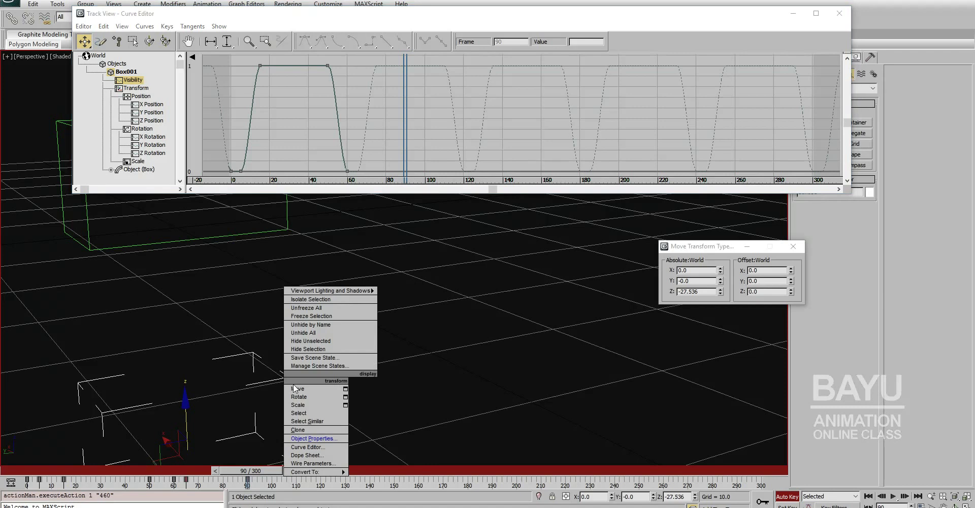
left_click(314, 438)
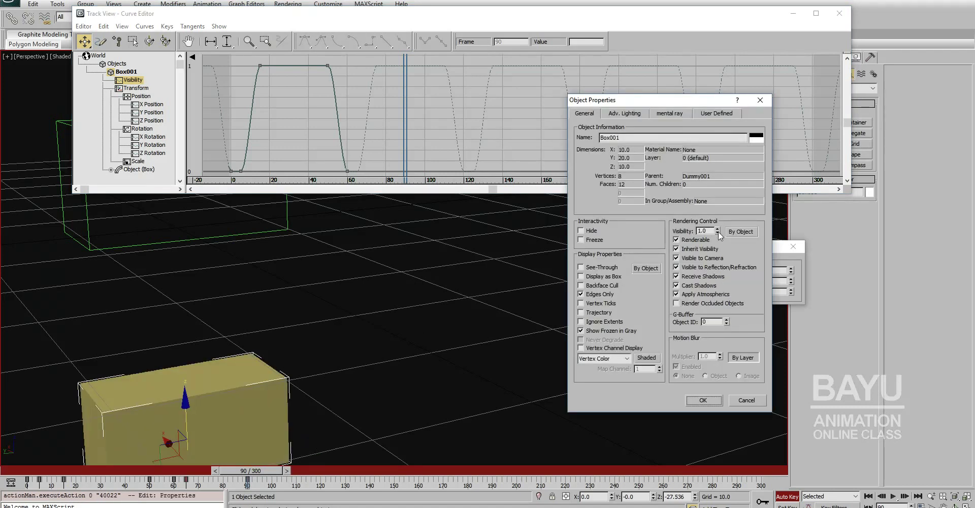
left_click_drag(717, 233, 724, 271)
left_click(703, 400)
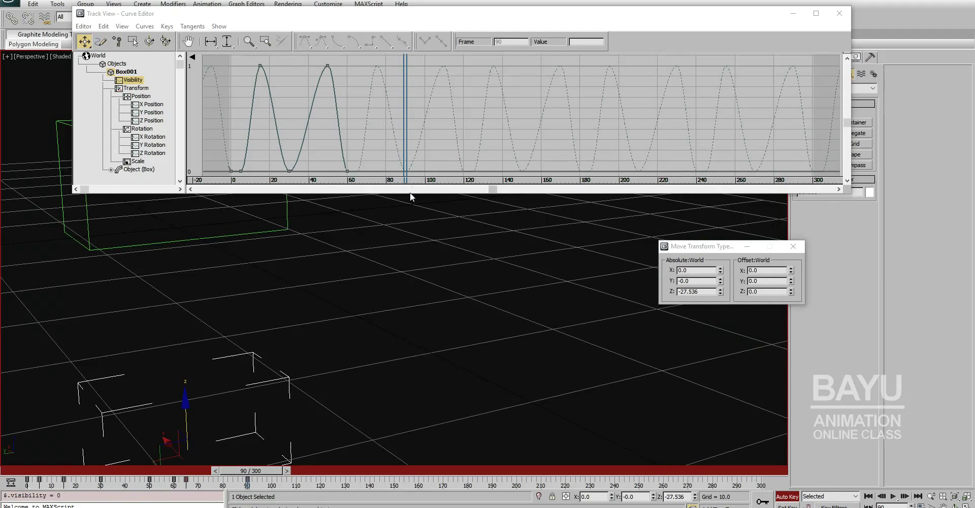
Step: Make the Curve Editor taller and zoom to fit the visibility curve vertically
left_click_drag(409, 194, 415, 216)
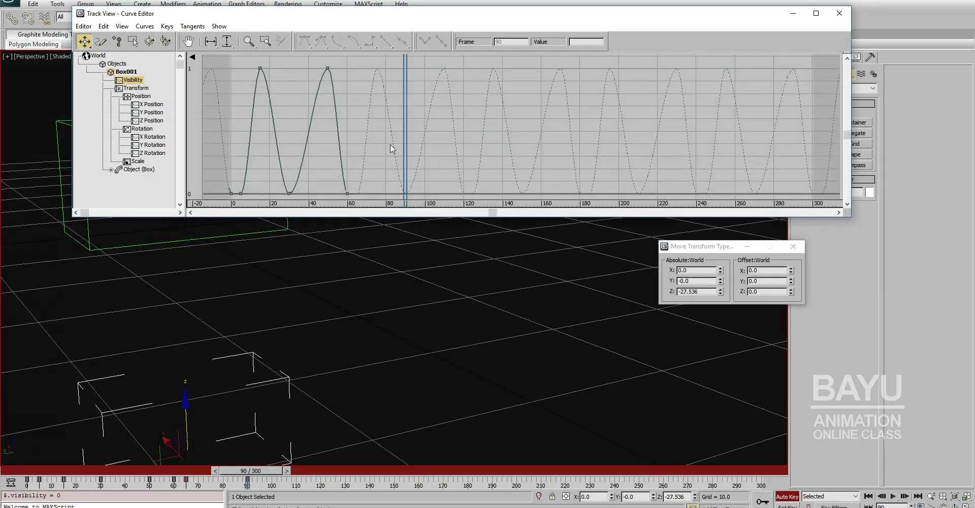
left_click(249, 42)
left_click_drag(329, 107, 331, 113)
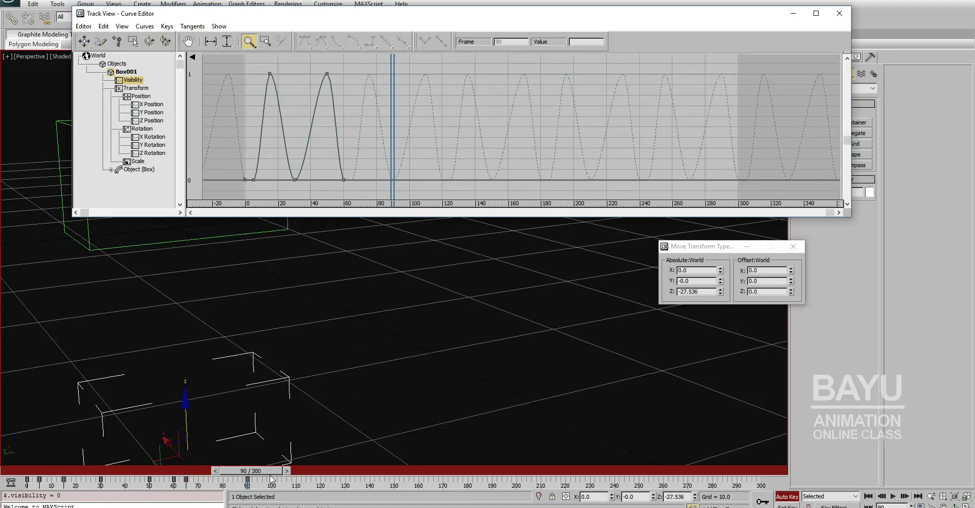
left_click(138, 84)
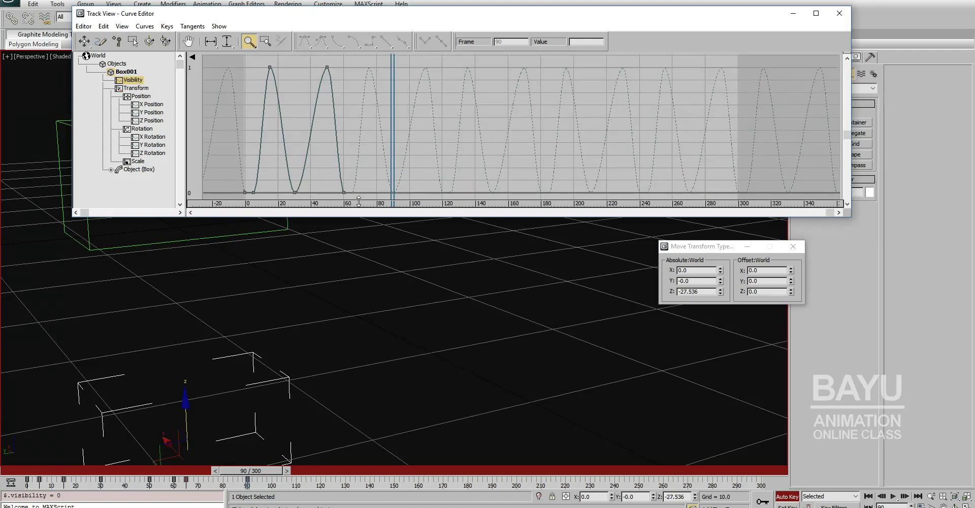
Step: Raise Box001's Visibility value to 0.1 in Object Properties and confirm
right_click(288, 378)
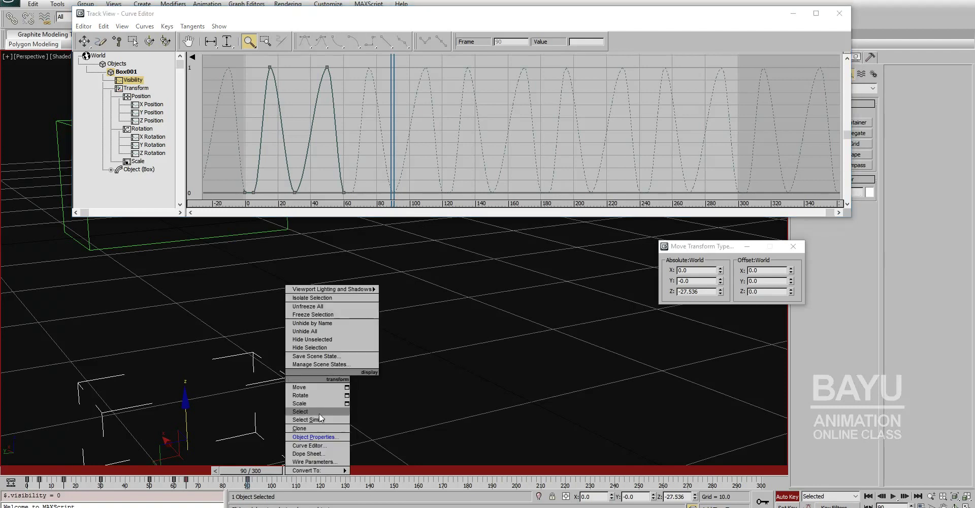
left_click(327, 437)
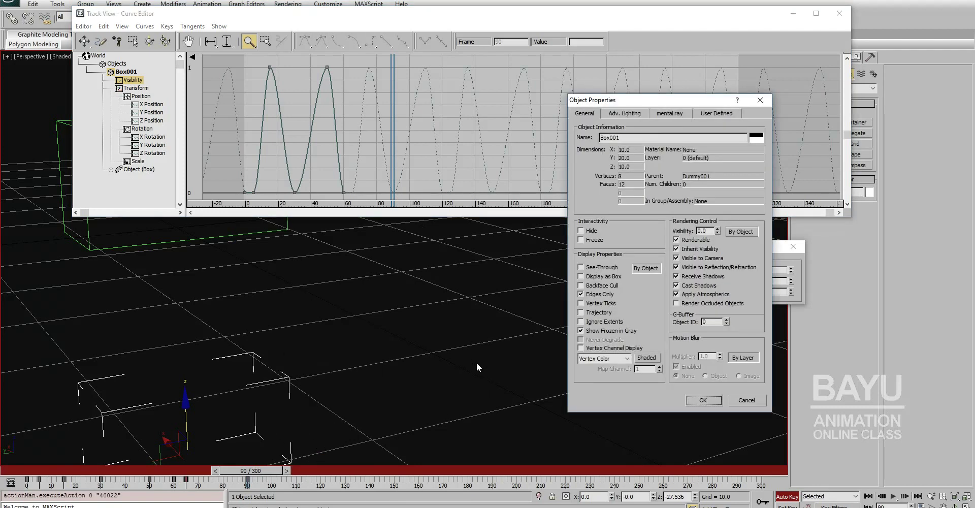
left_click(719, 229)
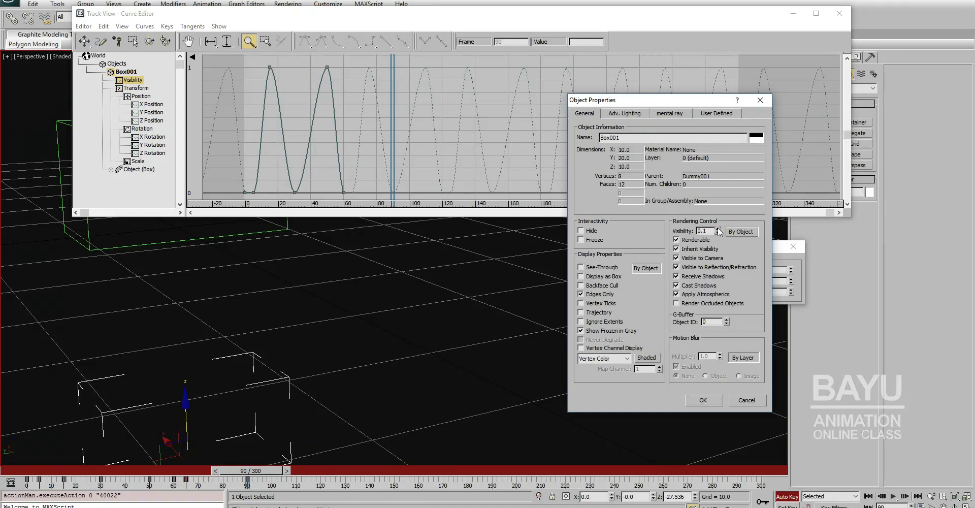
left_click(703, 400)
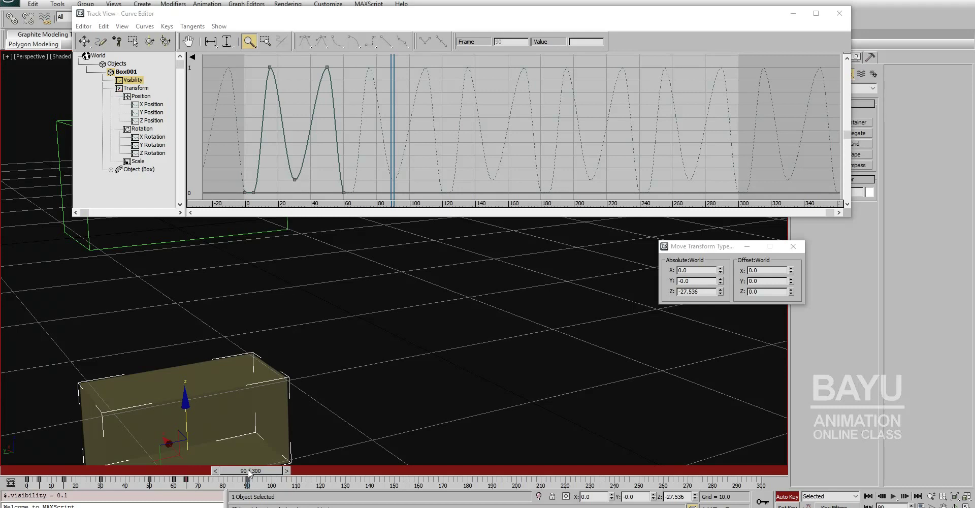
Step: Show Box001's Z Position curve, return the time slider to frame 0 and lower the editor window
mouse_move(249, 472)
left_mouse_down()
mouse_move(228, 464)
mouse_move(462, 452)
mouse_move(251, 447)
left_mouse_up()
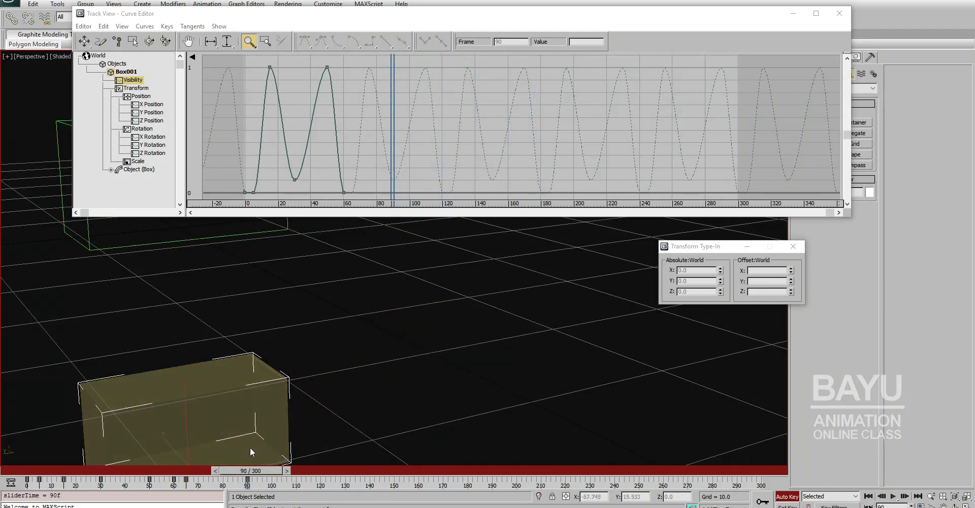
key("w")
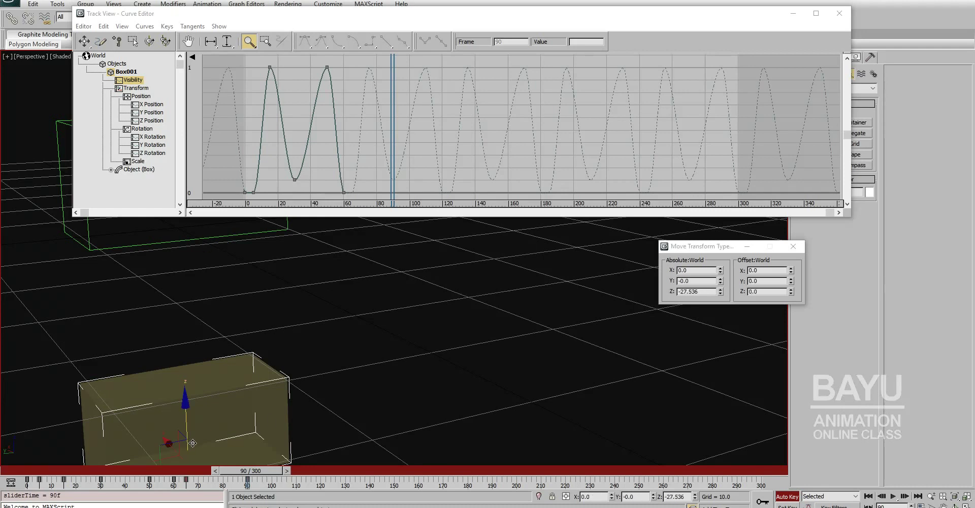
left_click(152, 121)
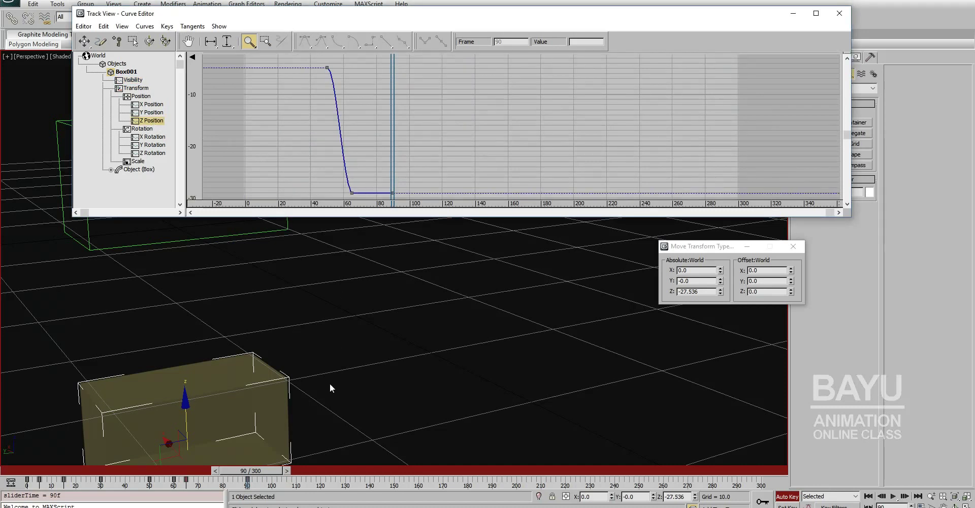
mouse_move(262, 472)
left_mouse_down()
mouse_move(10, 475)
mouse_move(50, 469)
mouse_move(20, 471)
left_mouse_up()
key("w")
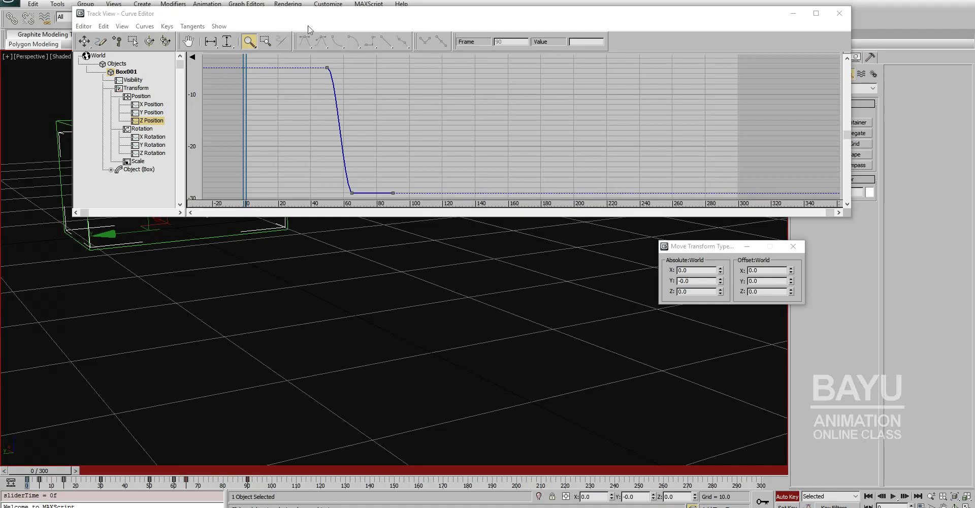
left_click_drag(313, 18, 440, 238)
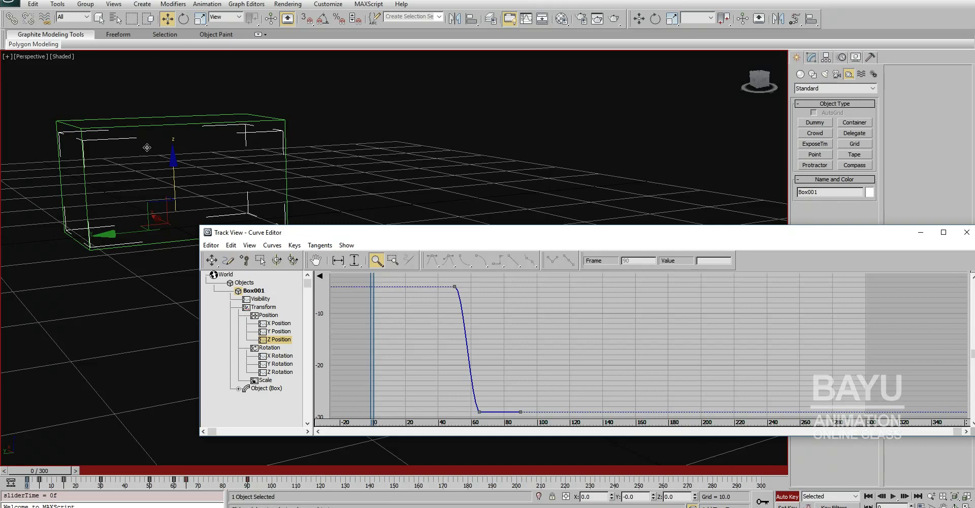
Step: Set the frame-0 Z Position key's value to 0 with Move Keys
left_click(174, 162)
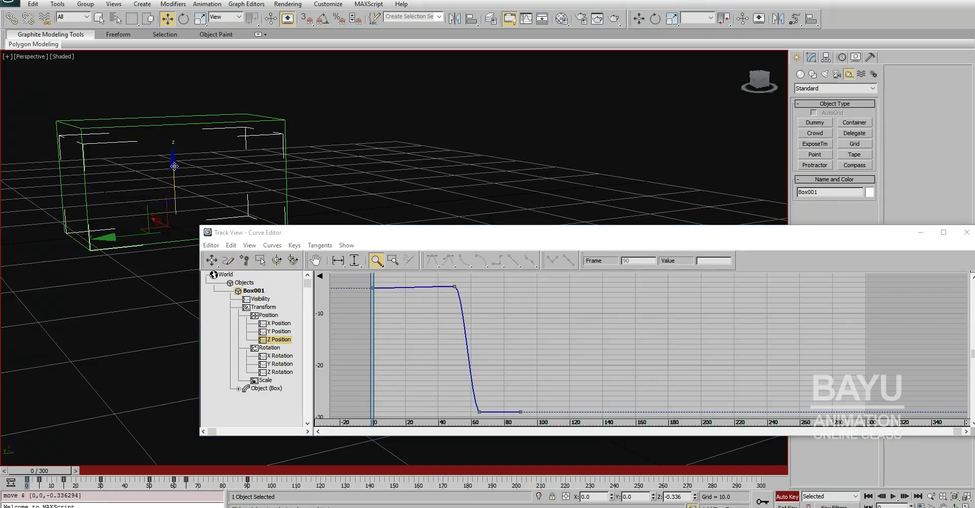
scroll(371, 289, "up", 3)
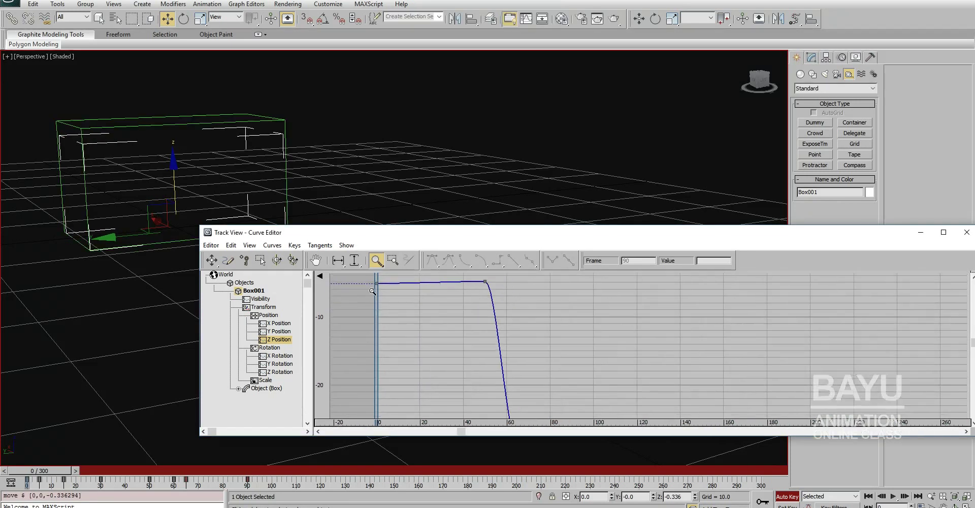
scroll(373, 291, "down", 2)
left_click(212, 260)
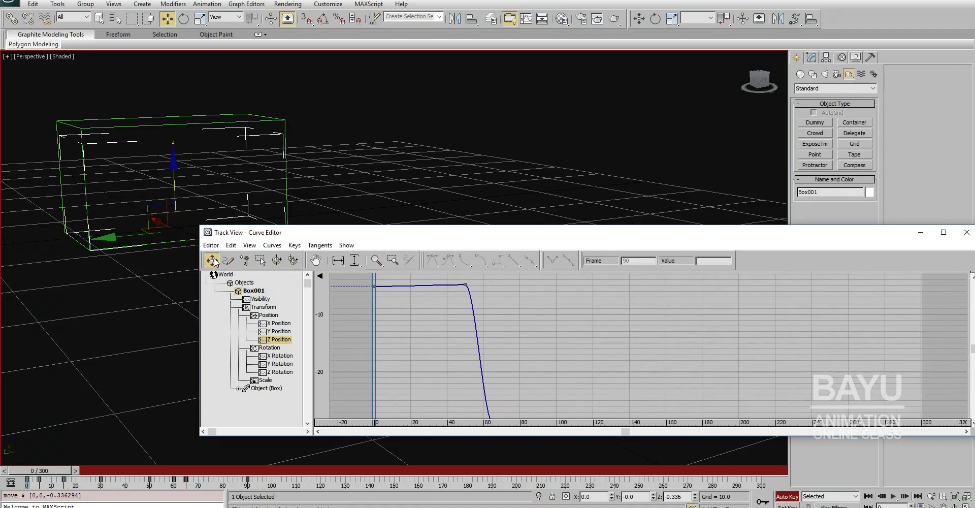
left_click(375, 286)
left_click_drag(726, 260, 668, 274)
type("0")
key("Return")
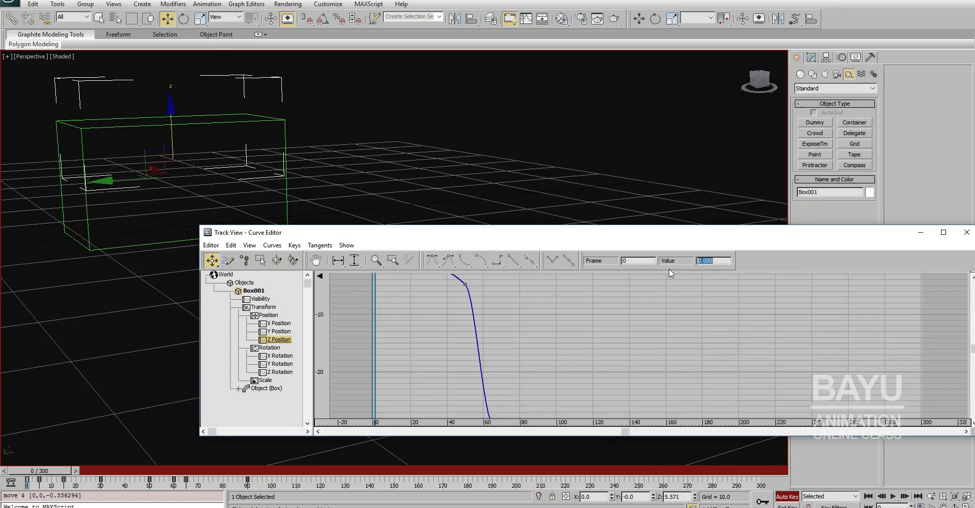
Step: Deselect the key and pan the graph so the 0 value line is visible
left_click(466, 284)
left_click(438, 330)
key("space")
middle_click_drag(363, 298, 362, 354)
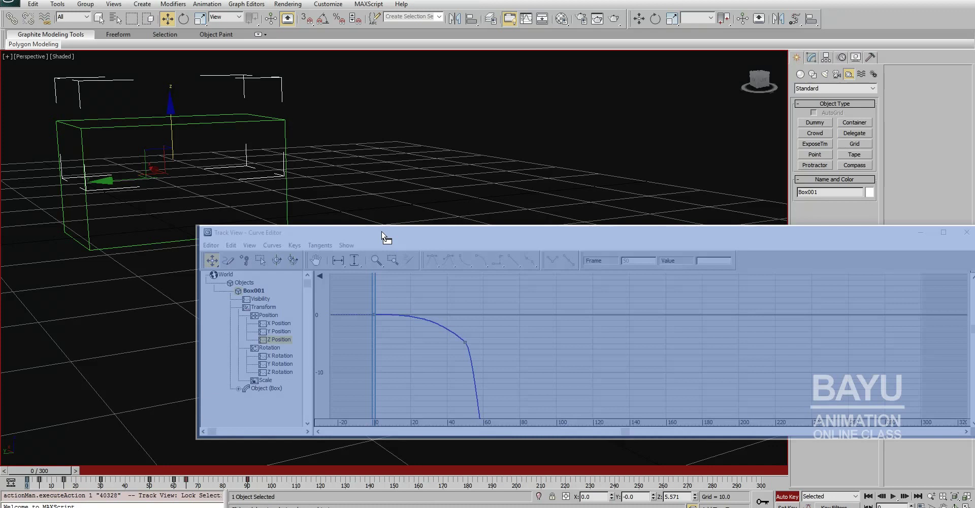
left_click_drag(384, 232, 384, 186)
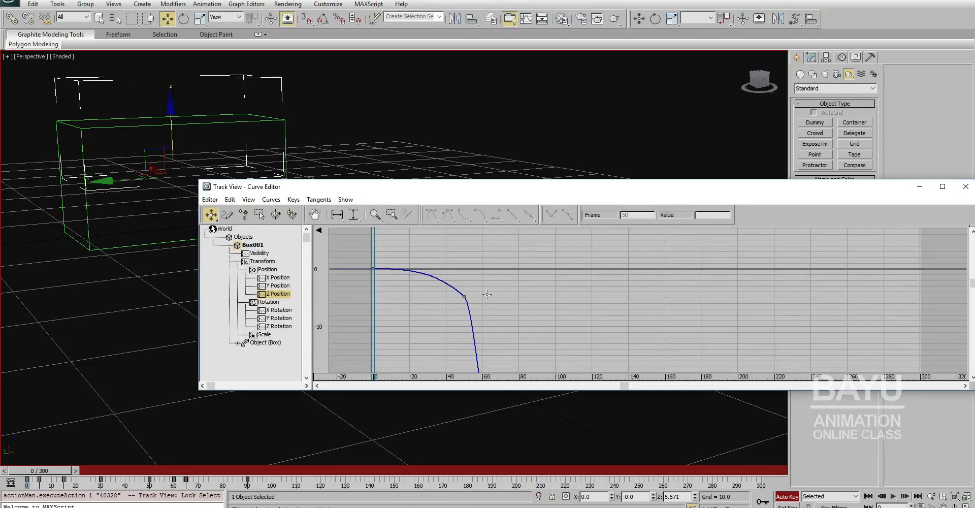
Step: Toggle Auto Key off and back on, then fit the whole Z Position curve in view
right_click(490, 298)
left_click(787, 495)
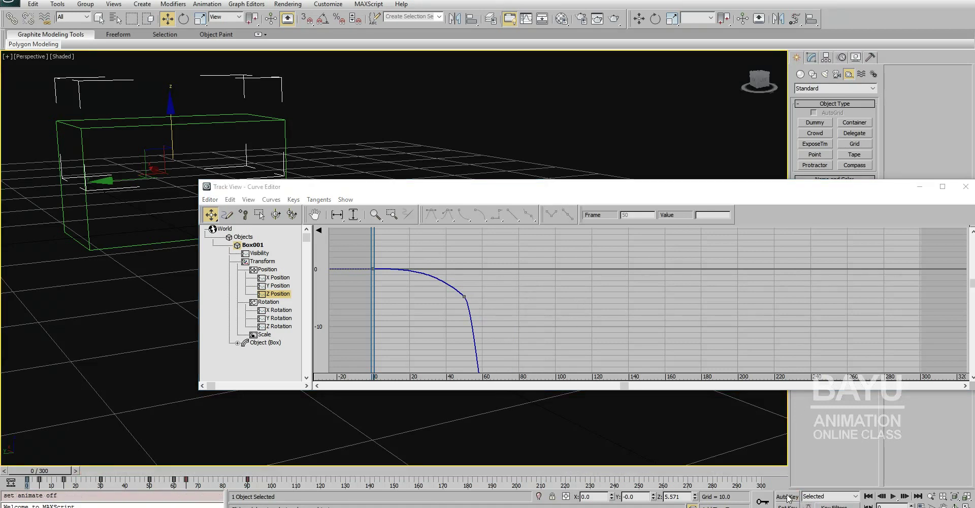
left_click(788, 496)
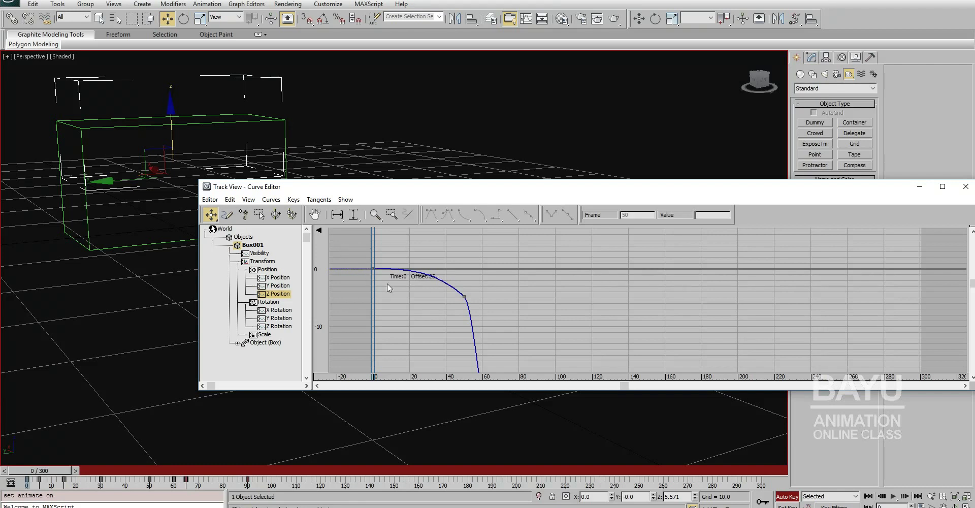
left_click(281, 285)
left_click(284, 294)
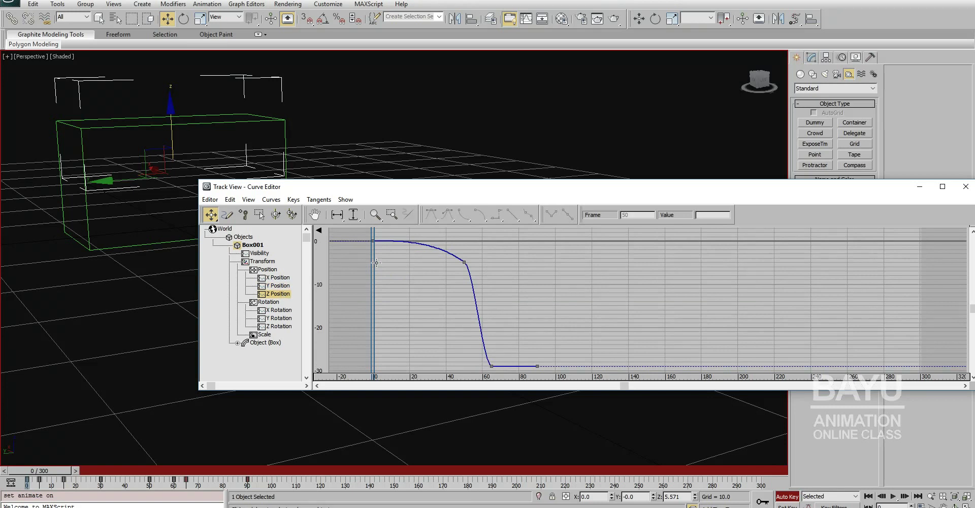
Step: Select the frame-0 Z Position key, enlarge the curve editor and nudge the key's value
left_click(259, 214)
left_click_drag(361, 231, 387, 249)
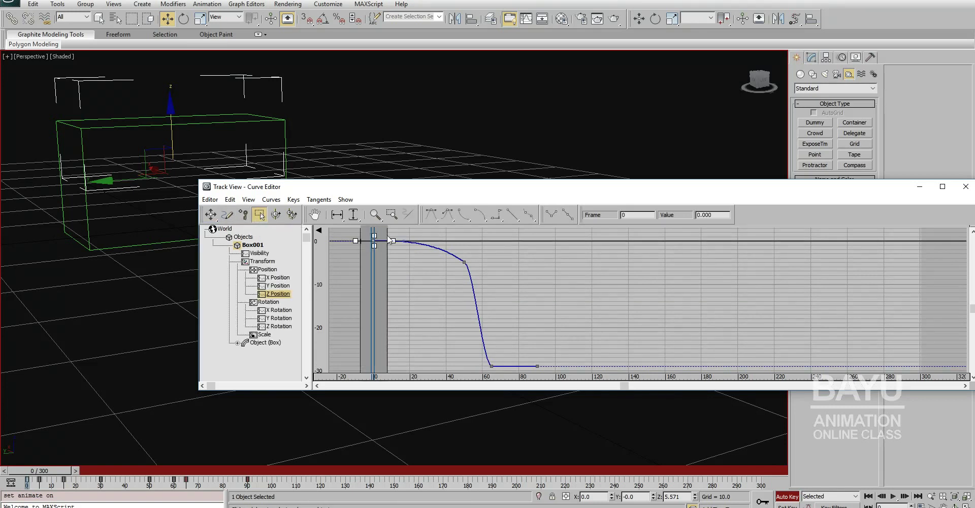
left_click(385, 287)
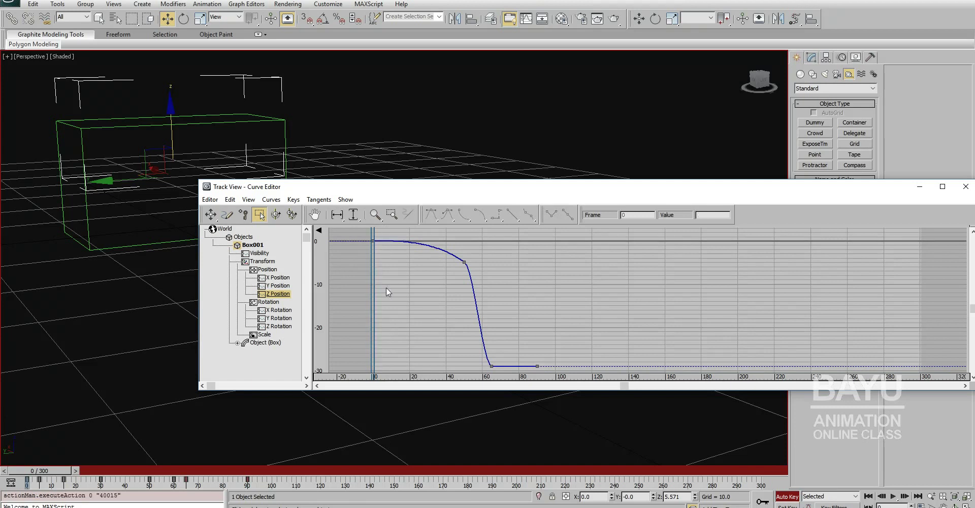
left_click(210, 214)
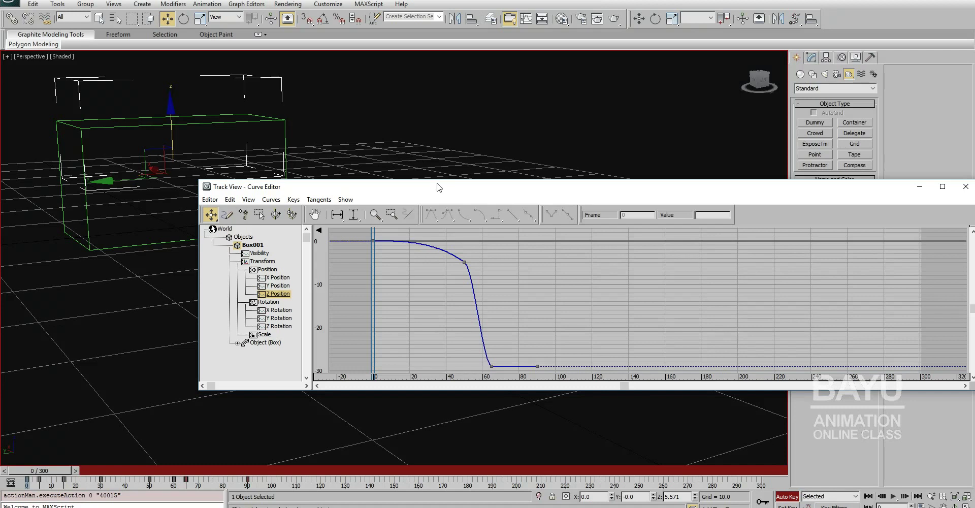
left_click_drag(437, 181, 467, 96)
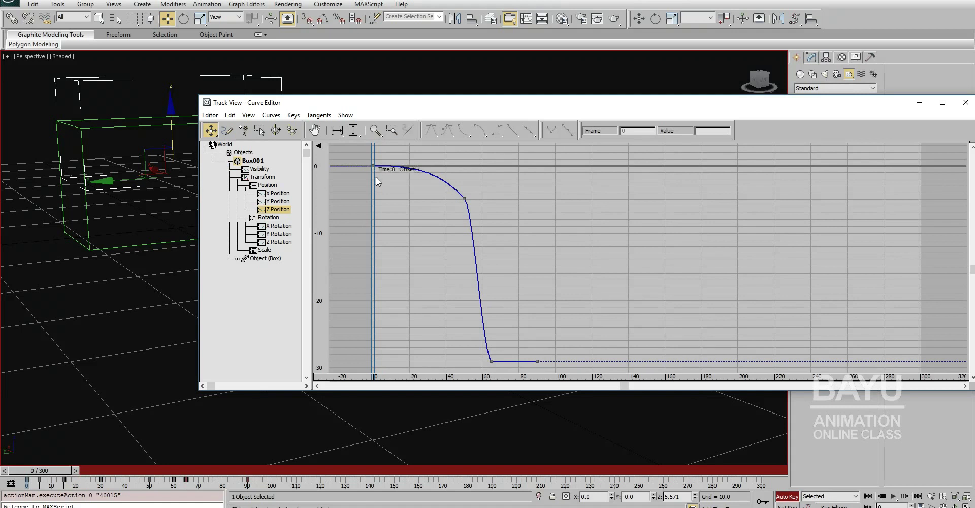
left_click_drag(376, 177, 380, 206)
Step: Return to Move Keys and fit the Z Position curve to the full frame range
right_click(533, 257)
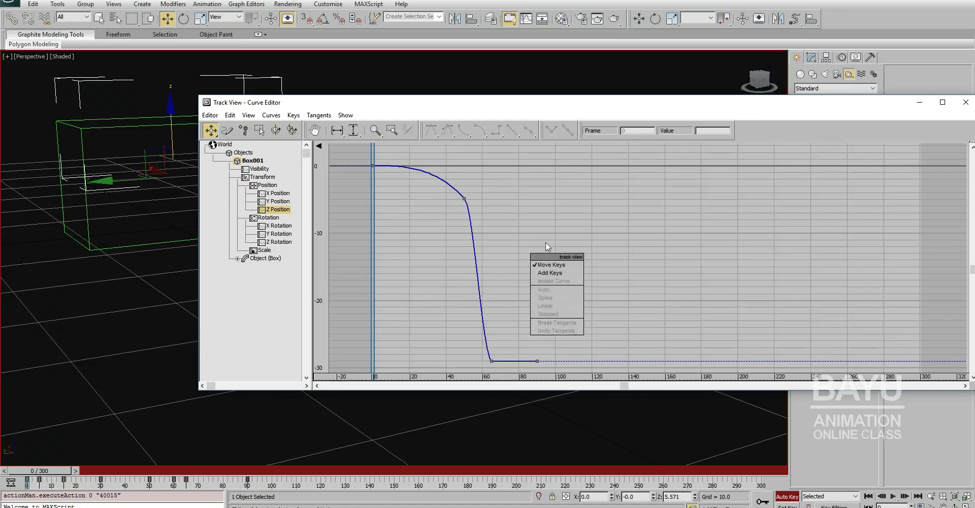
left_click(555, 265)
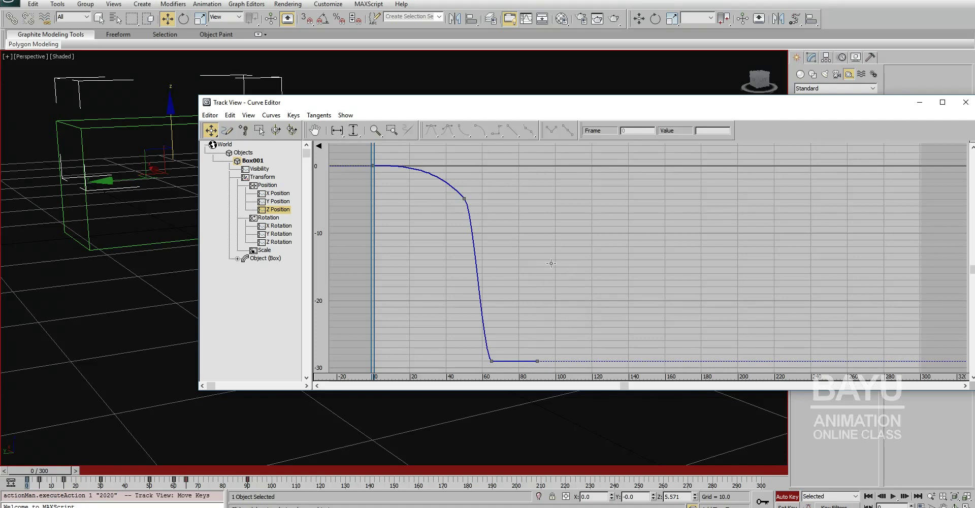
left_click(183, 18)
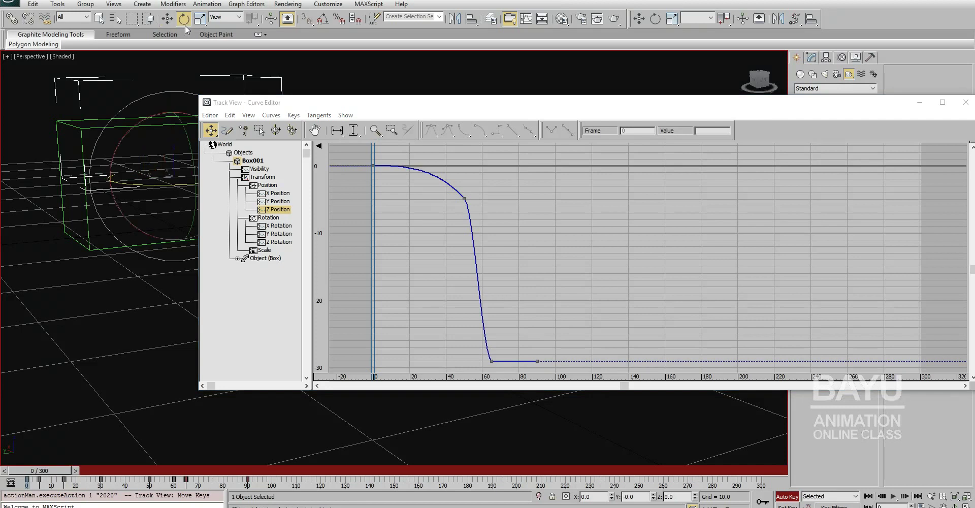
left_click(168, 20)
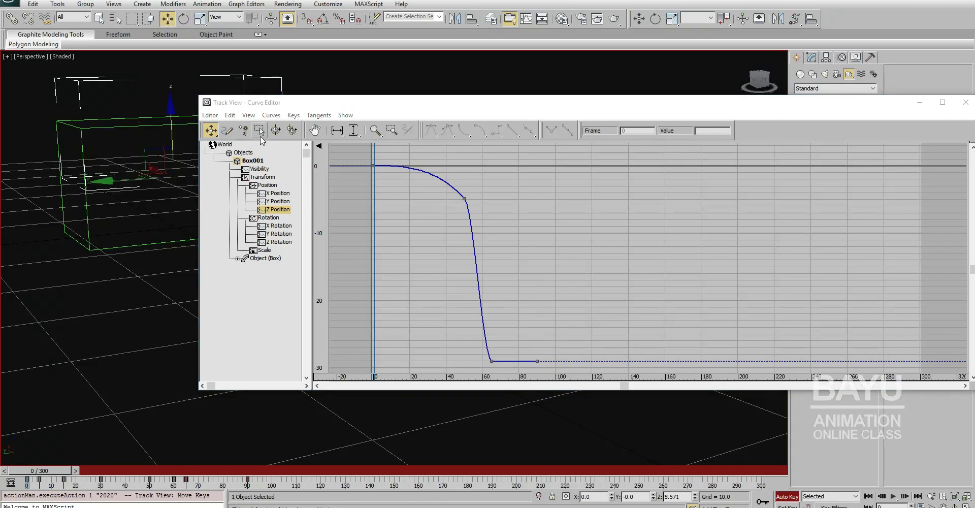
left_click(336, 134)
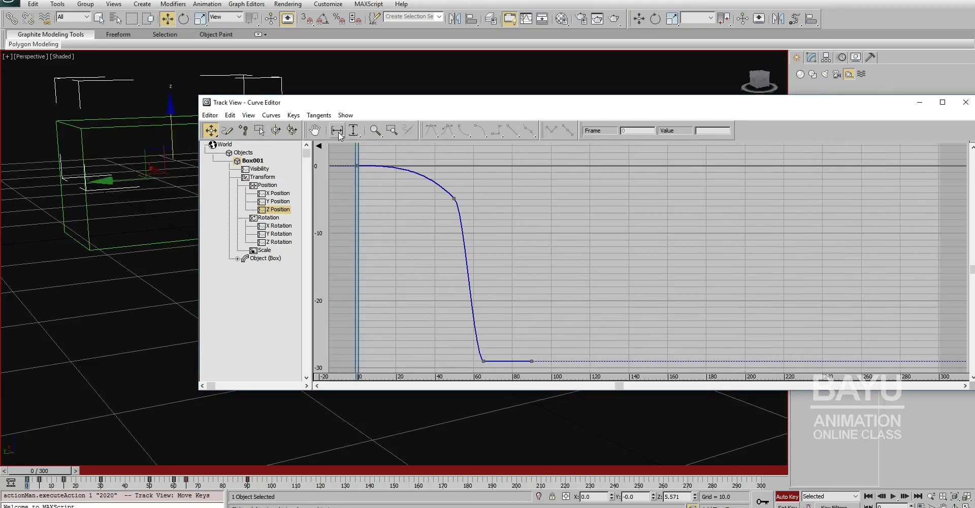
Step: Drag the frame-0 Z key down to the middle key's level, about -5, using vertical Move Keys
left_click(376, 131)
left_click_drag(501, 214, 489, 211)
right_click(497, 220)
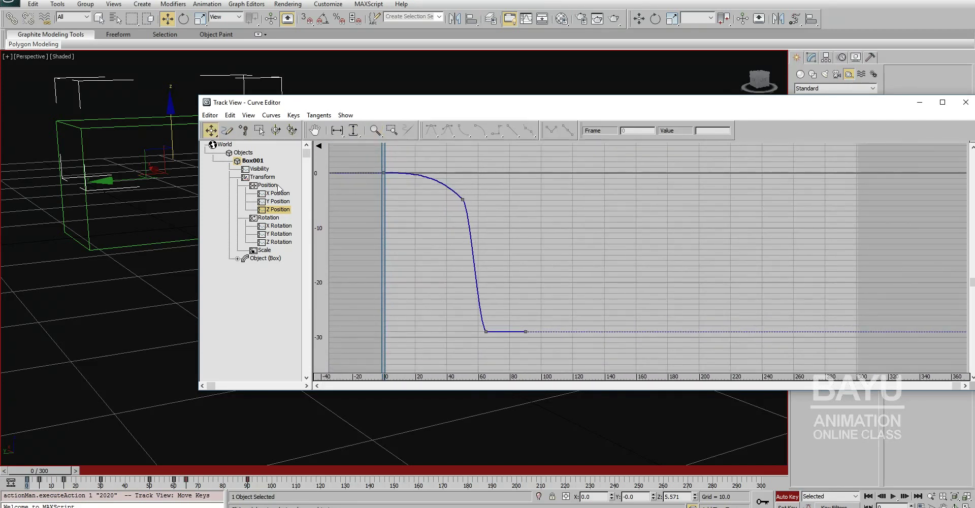
left_click(214, 134)
left_click_drag(463, 200, 473, 213)
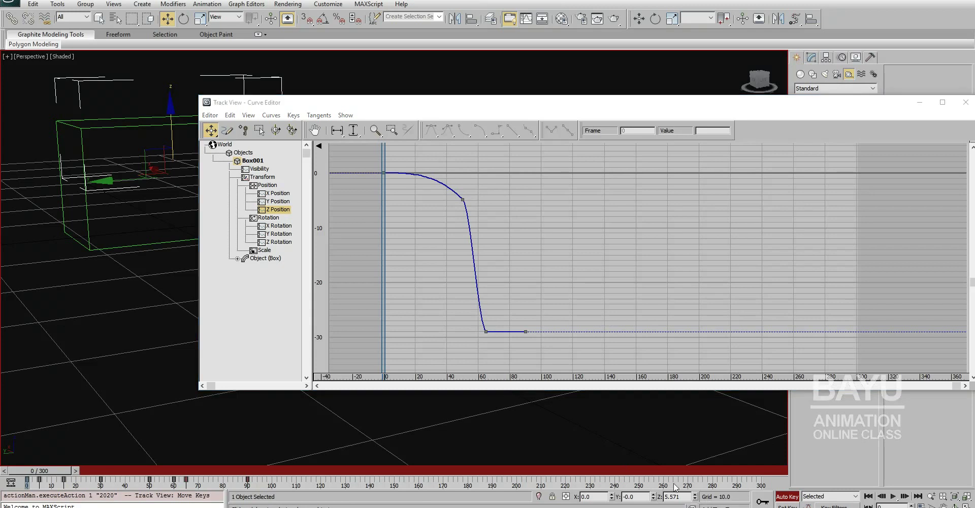
left_click(650, 472)
left_click(280, 209)
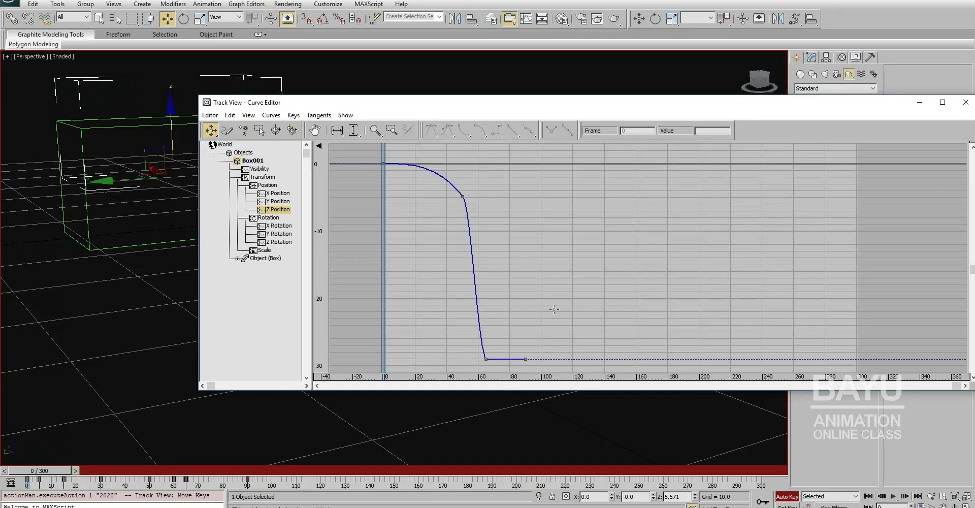
left_click_drag(171, 109, 169, 163)
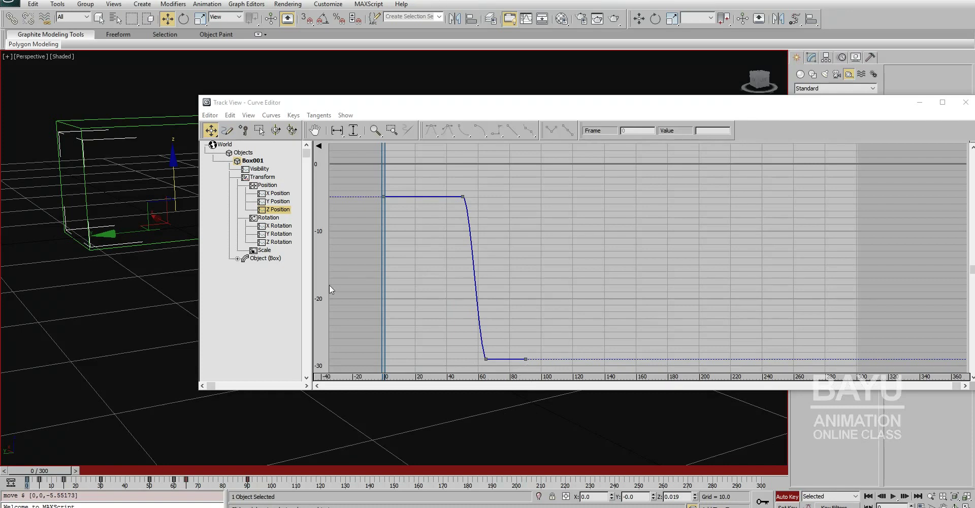
Step: Set the Z Position out-of-range type to Loop so it cycles between about -5 and -30
left_click(231, 116)
mouse_move(151, 172)
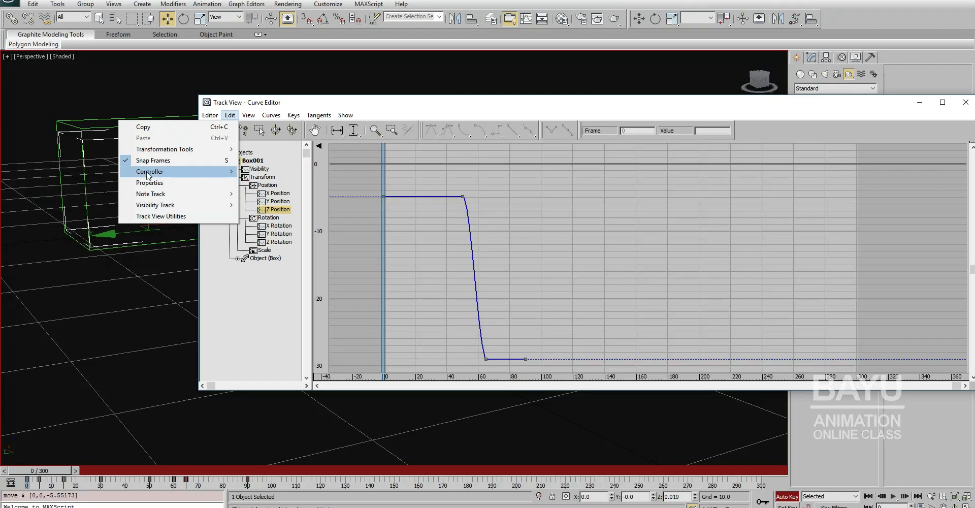
left_click(61, 261)
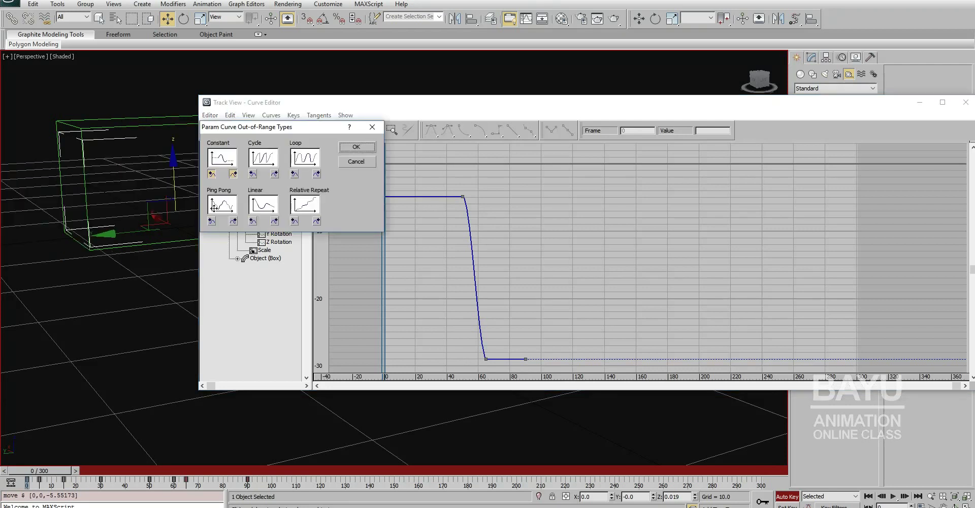
left_click(351, 148)
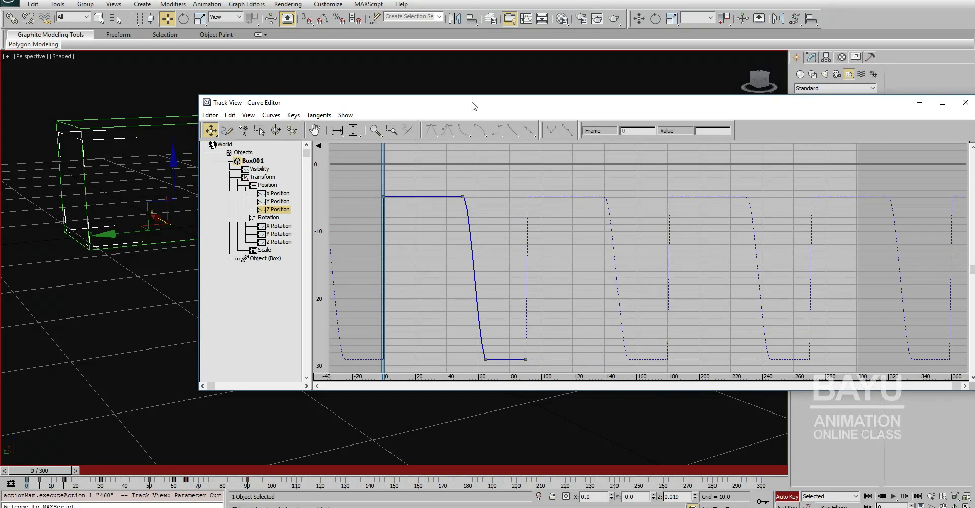
left_click_drag(473, 106, 472, 130)
Step: Close the curve editor, turn off Auto Key and play the looping animation from frame 0
left_click(834, 139)
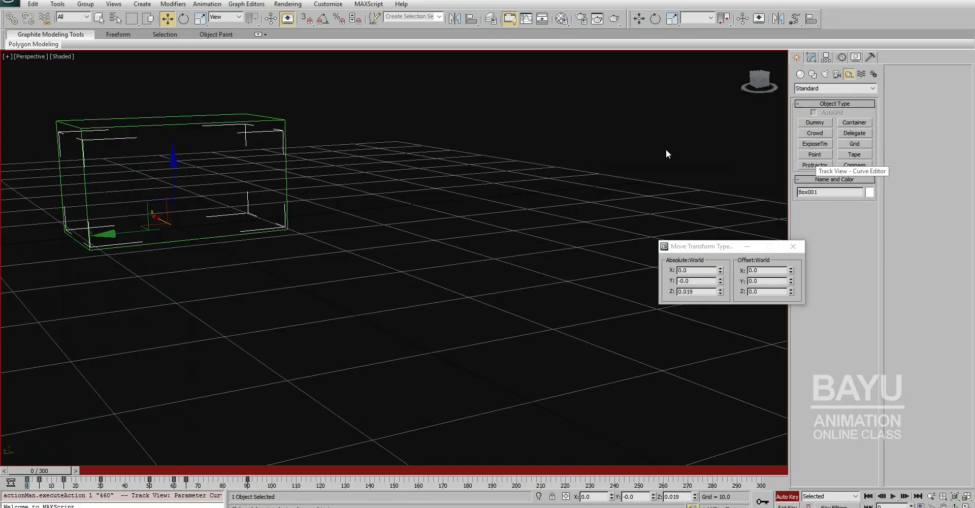
left_click(788, 496)
left_click(869, 496)
left_click(895, 497)
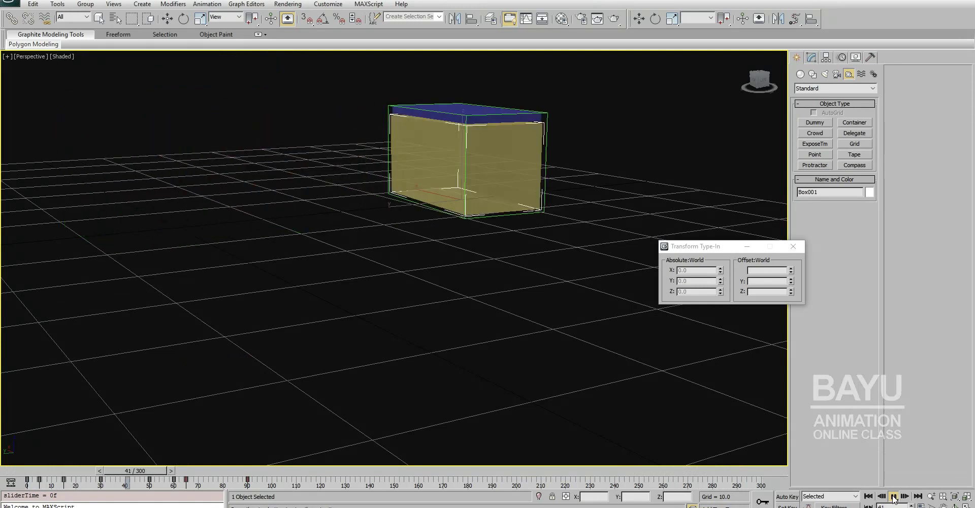
left_click(894, 497)
Step: Move the time slider to frame 27 and select the box
key("w")
left_click(868, 496)
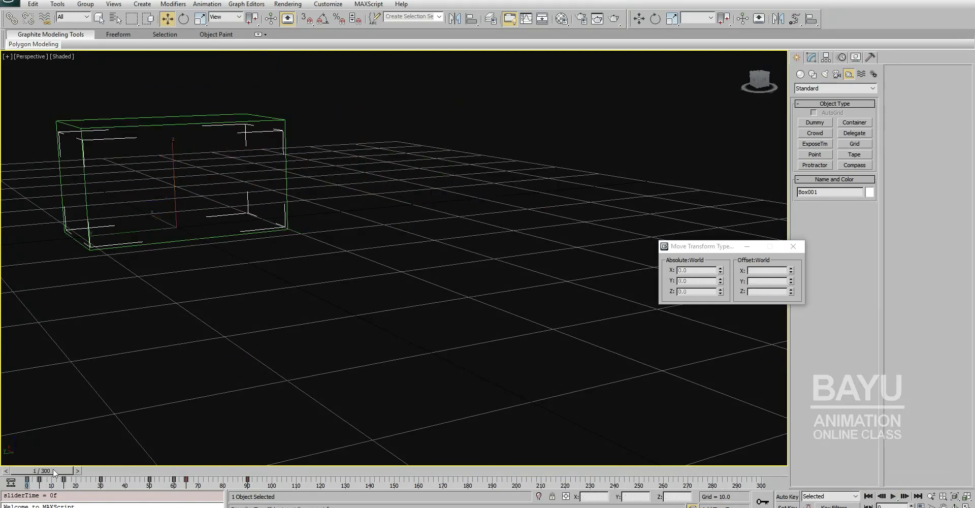
left_click_drag(41, 470, 103, 470)
key("w")
left_click(275, 211)
Step: Reopen the Curve Editor showing only Box001's Visibility curve
left_click(247, 4)
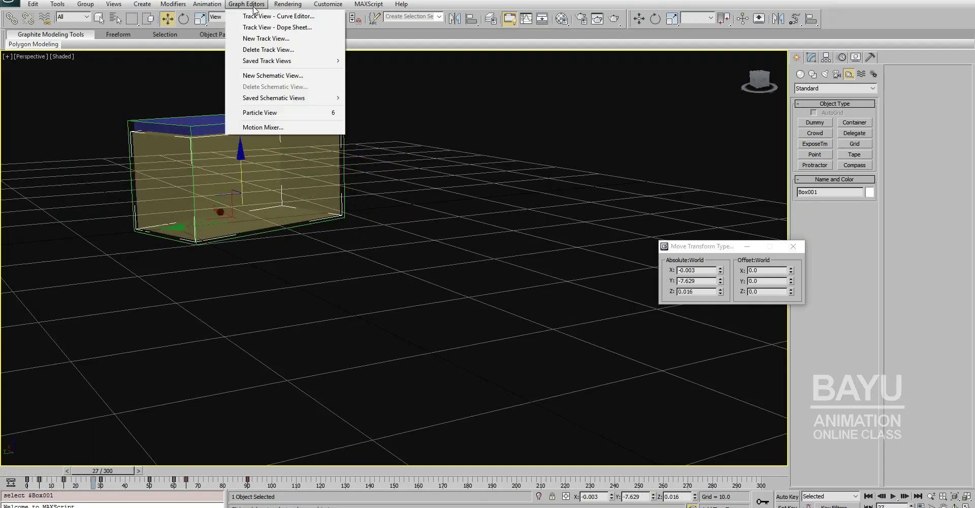
left_click(259, 17)
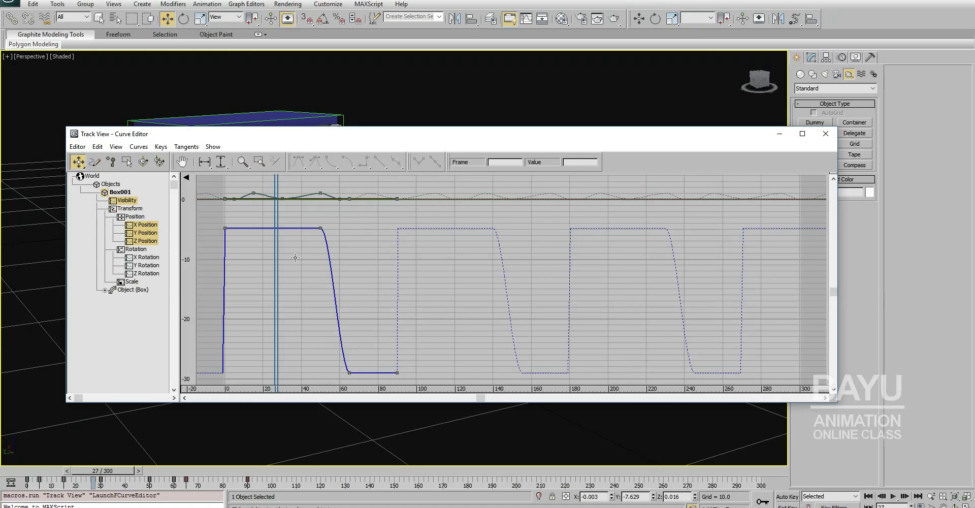
left_click(131, 201)
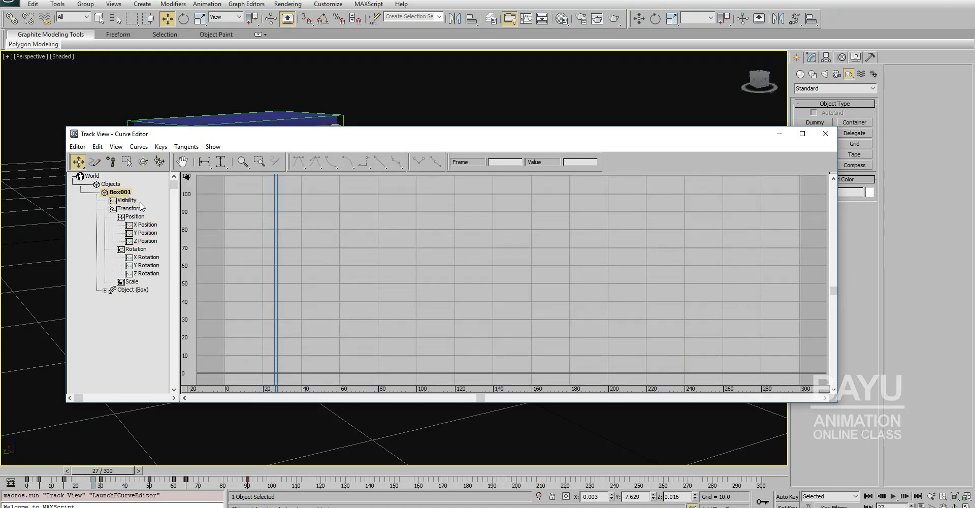
left_click(127, 202)
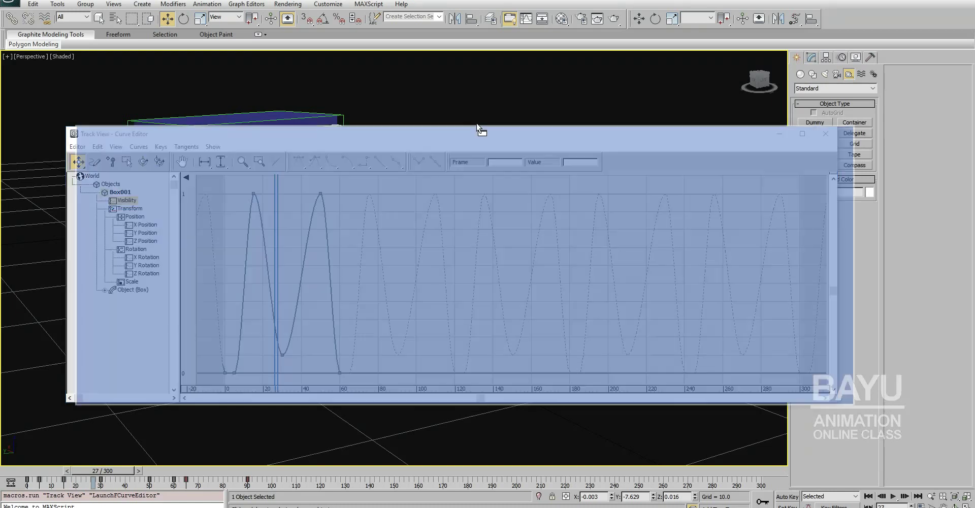
mouse_move(436, 137)
left_mouse_down()
mouse_move(538, 142)
mouse_move(528, 157)
left_mouse_up()
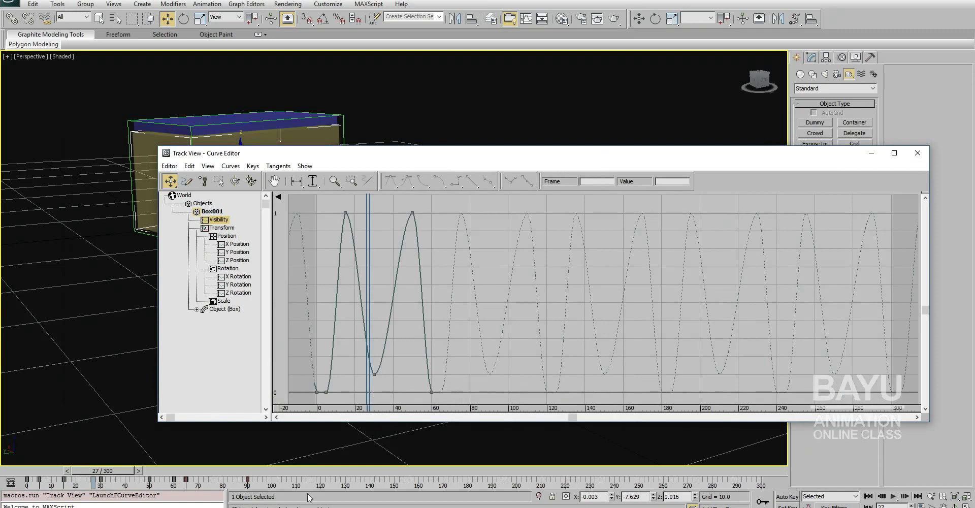
Step: Move the time slider to frame 90 and turn Auto Key back on
left_click_drag(122, 476, 269, 465)
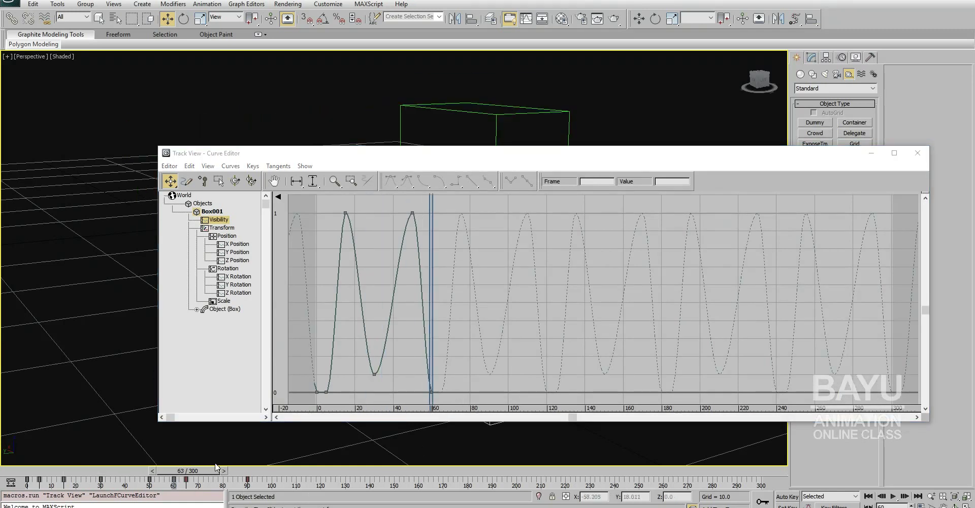
key("w")
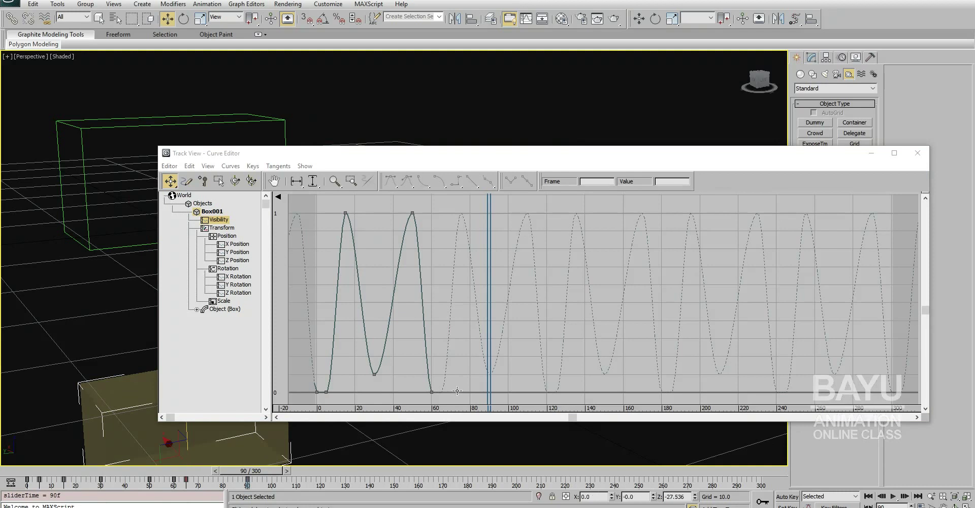
left_click(792, 501)
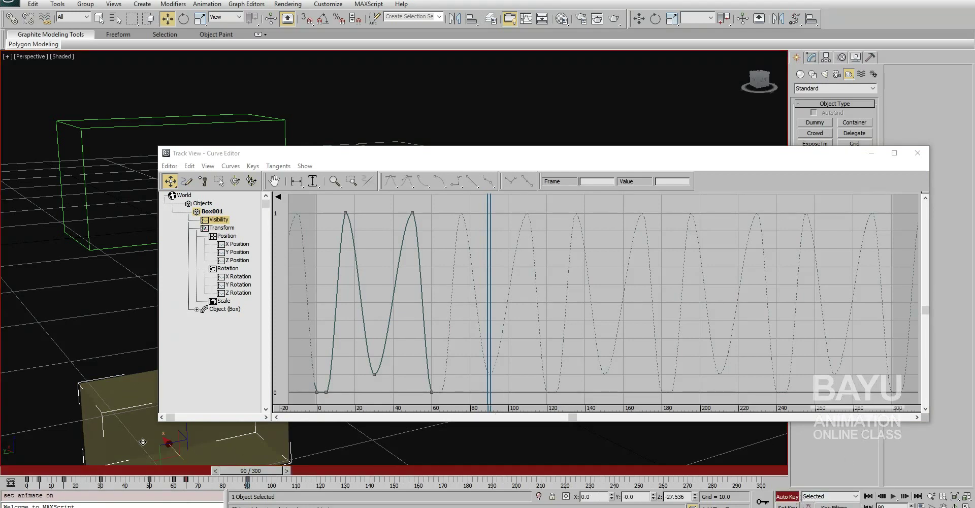
right_click(123, 401)
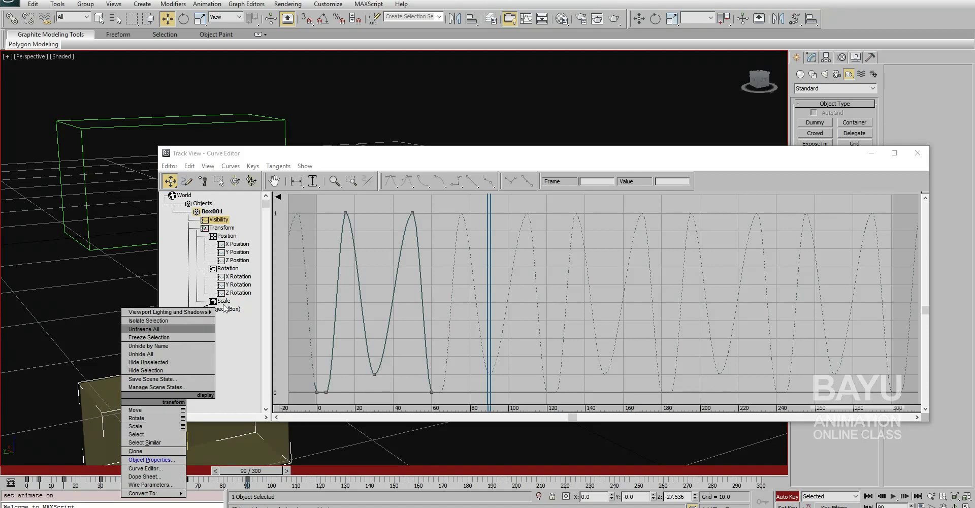
left_click(218, 223)
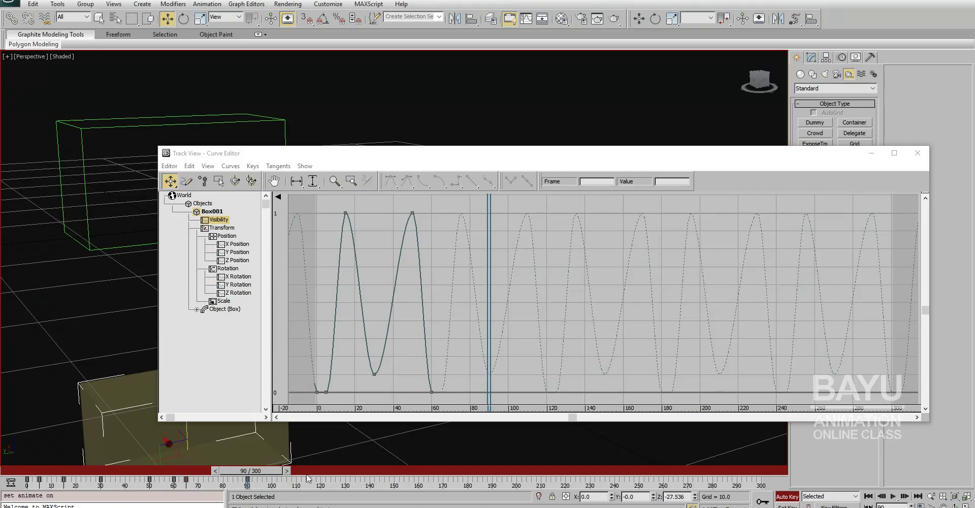
right_click(128, 408)
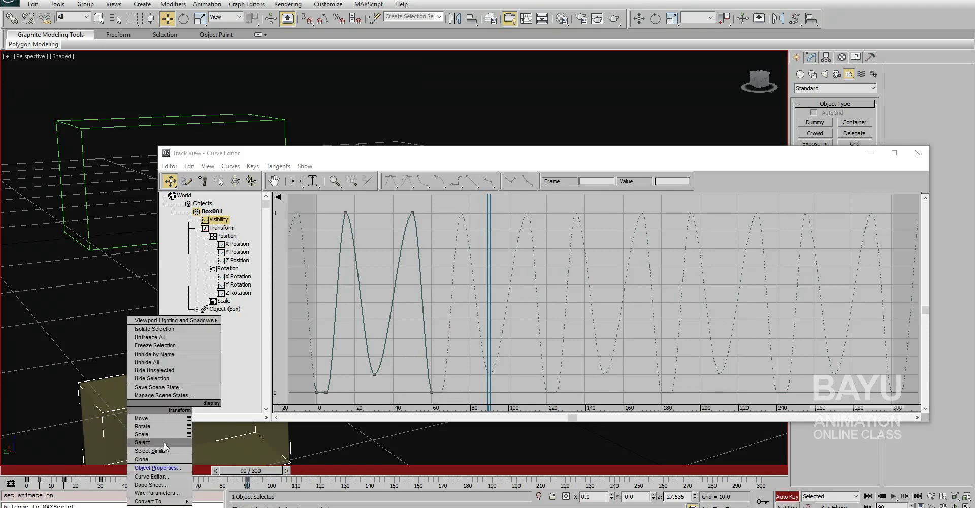
Step: Key Box001's Visibility to 0 at frame 90 through Object Properties
left_click(165, 468)
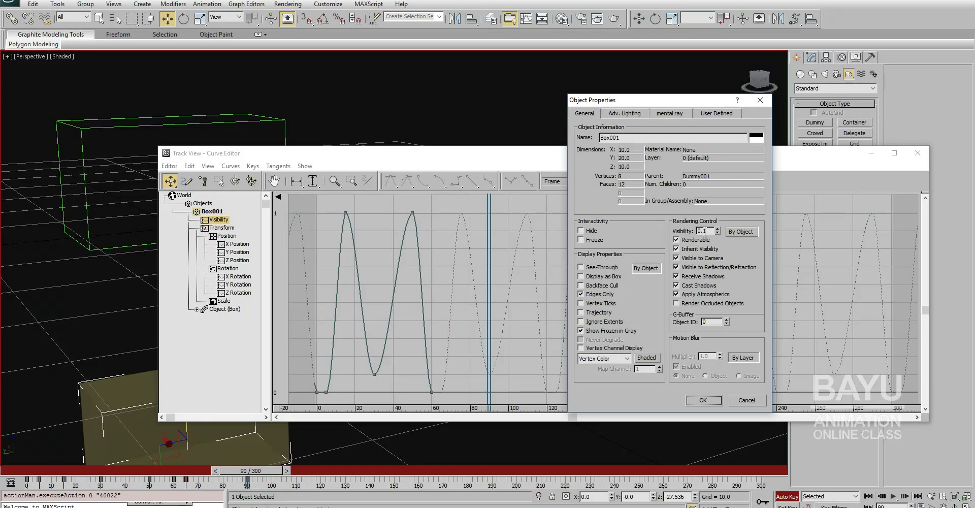
left_click_drag(718, 231, 716, 221)
left_click(703, 401)
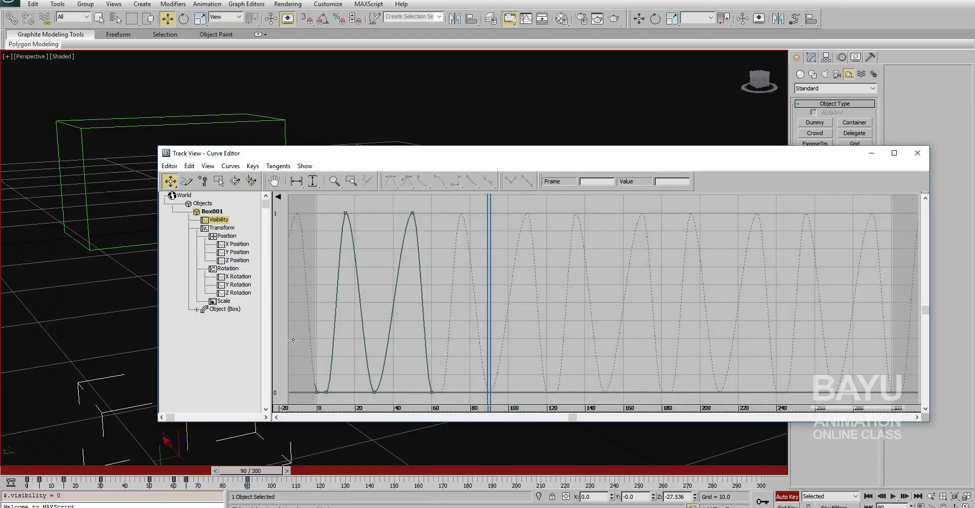
Step: Open the key info for the frame-60 visibility key and add a key near frame 57
right_click(432, 391)
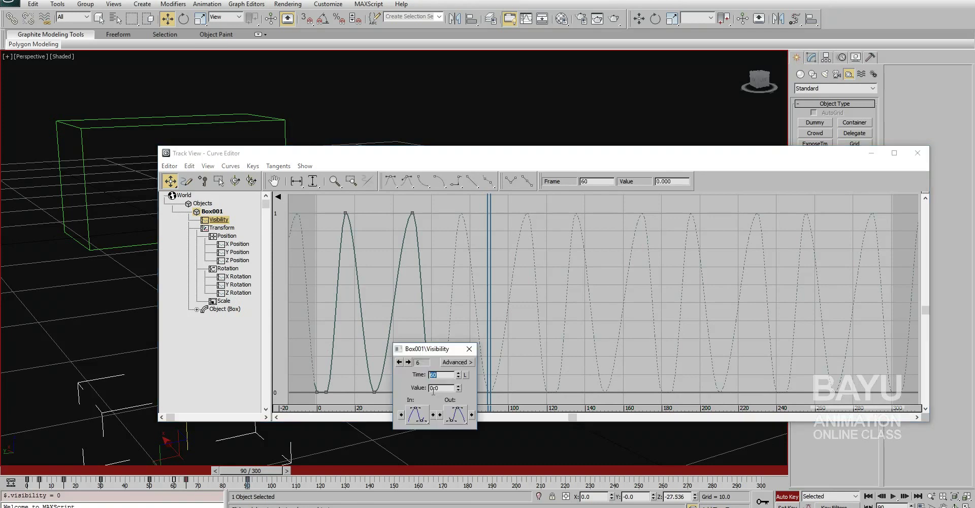
left_click_drag(426, 350, 702, 273)
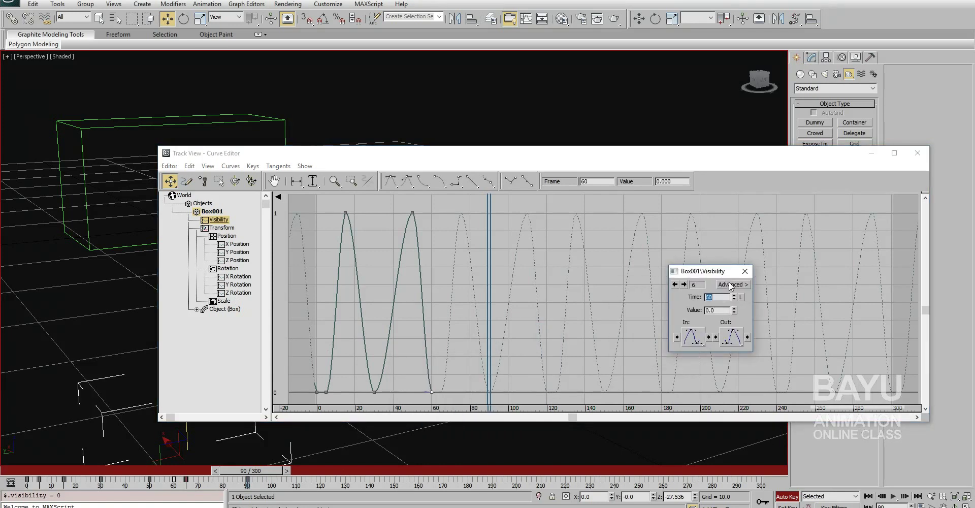
left_click(203, 180)
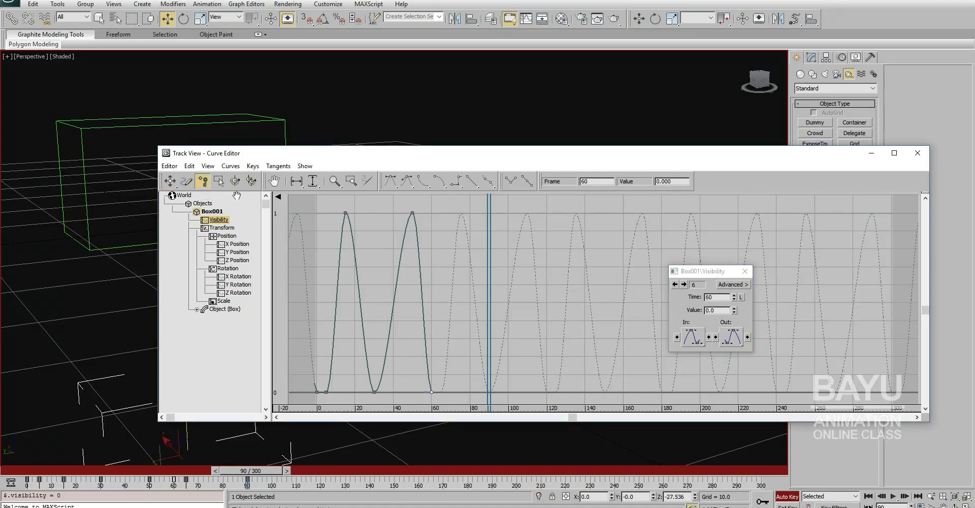
left_click(427, 354)
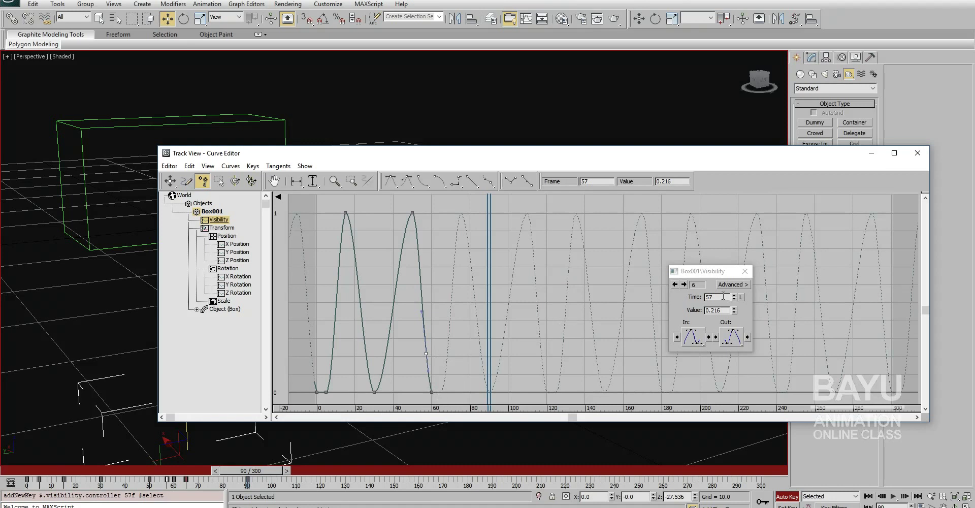
Step: Move key 7 to frame 90 and key 6 to frame 60 with value 0, then close the dialog
left_click(684, 284)
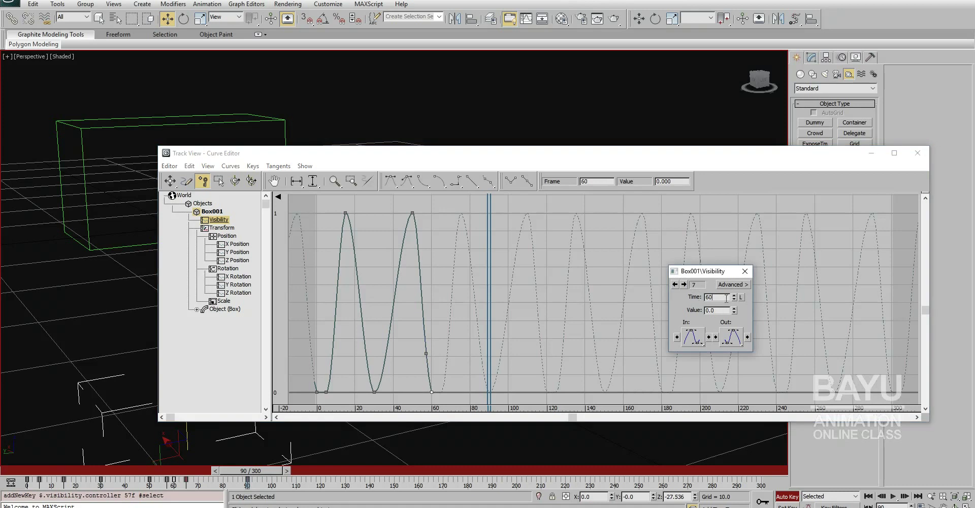
key("Tab")
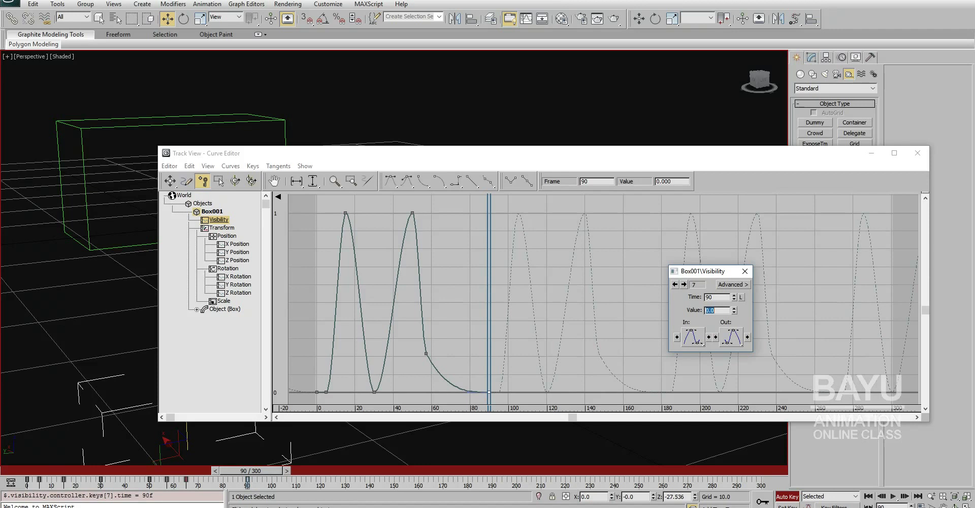
left_click(675, 285)
key("Return")
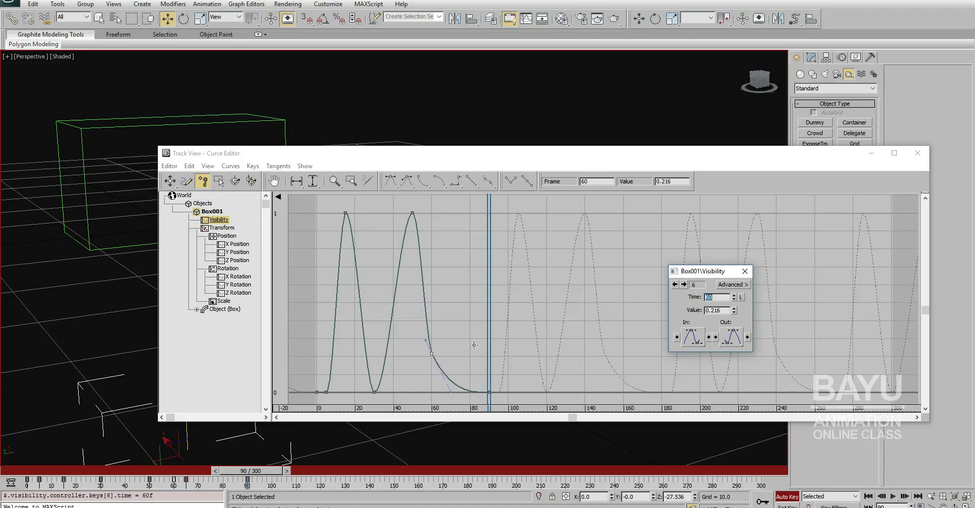
left_click(728, 311)
type("0")
key("Return")
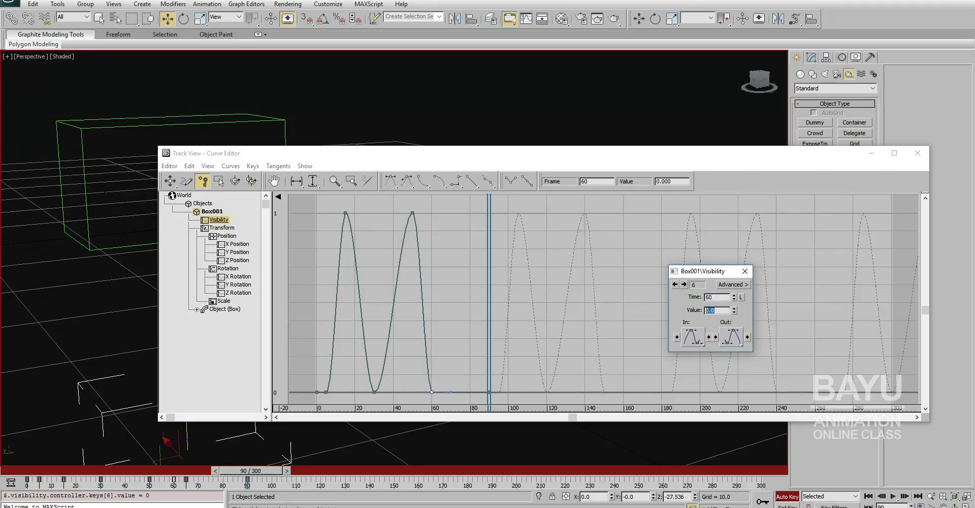
left_click(745, 271)
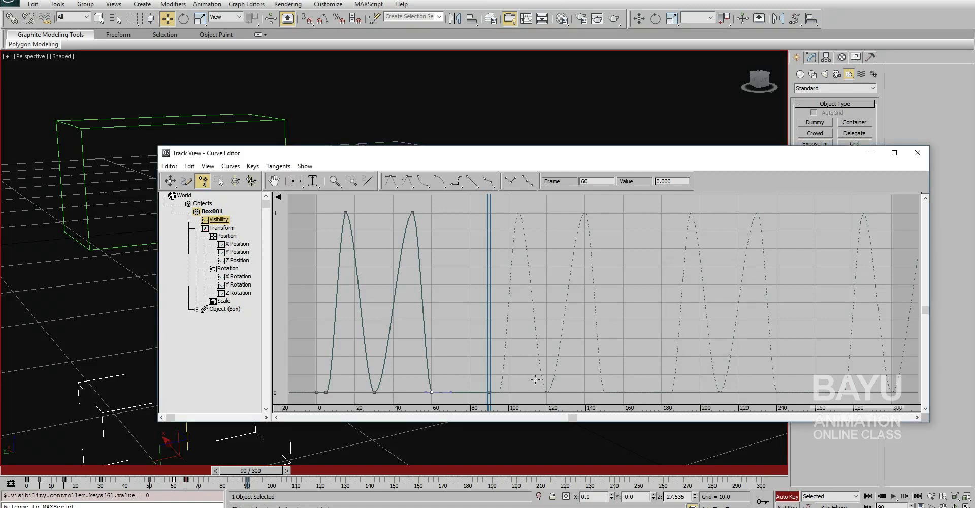
Step: Turn off Auto Key and set the visibility curve's out-of-range type to Loop
left_click(787, 496)
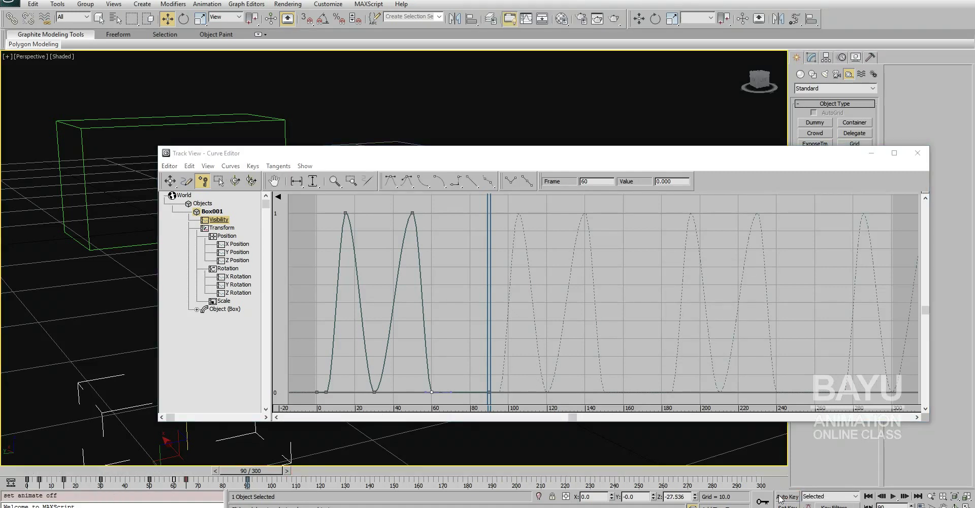
left_click(187, 166)
mouse_move(129, 222)
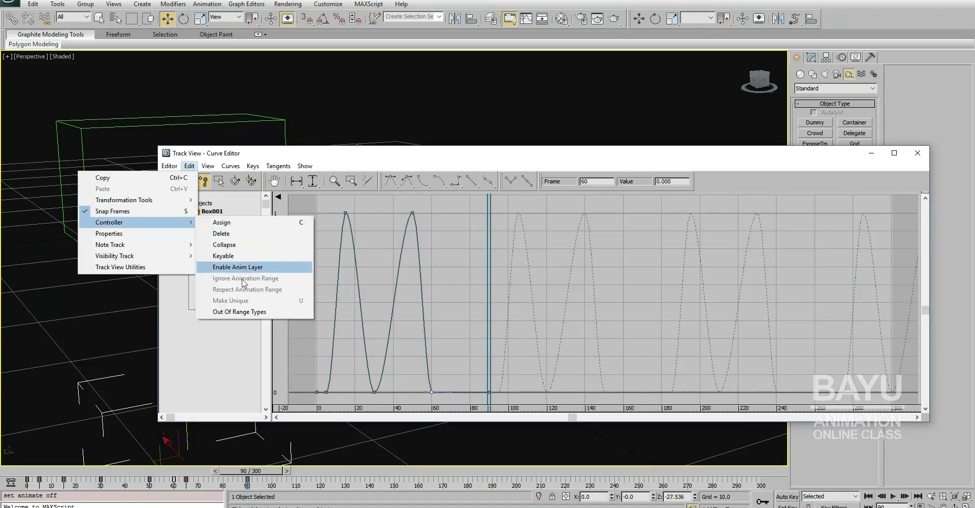
left_click(239, 312)
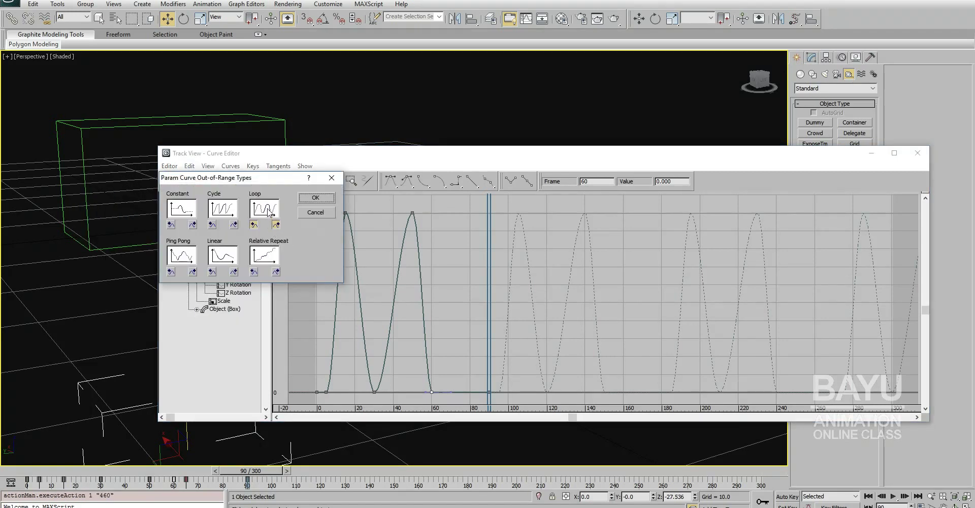
left_click(316, 199)
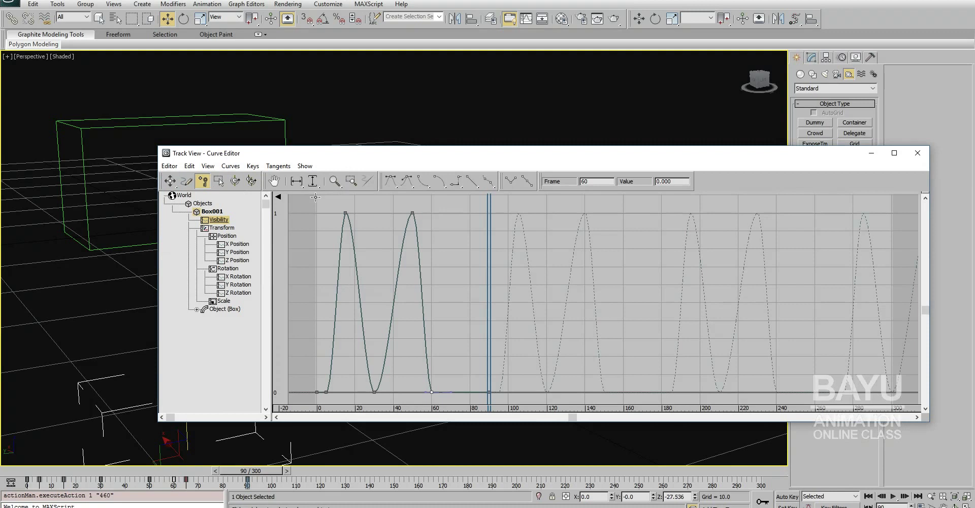
Step: Close the Curve Editor, clear the selection and zoom out to show the blue lid
left_click(918, 153)
mouse_move(428, 385)
middle_mouse_down()
mouse_move(444, 362)
mouse_move(390, 363)
mouse_move(401, 364)
middle_mouse_up()
left_click(444, 362)
scroll(447, 358, "down", 2)
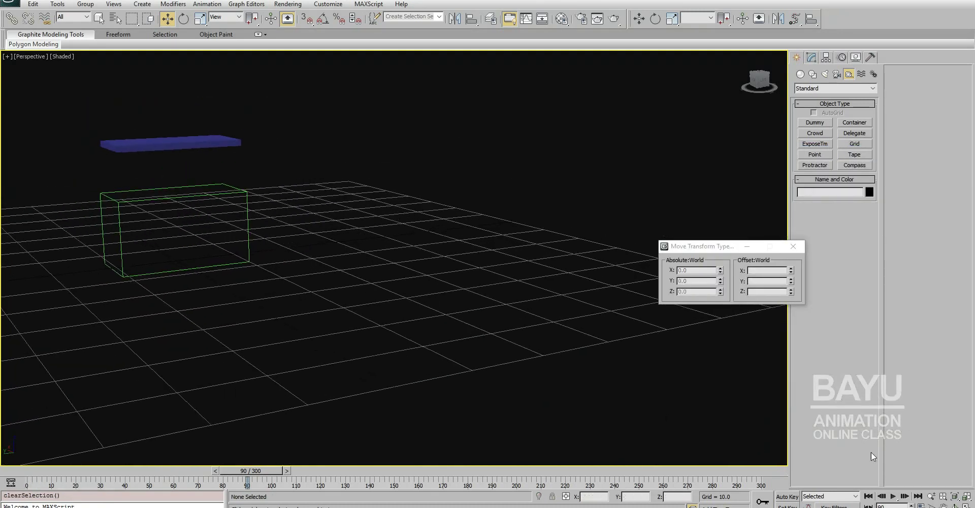
Step: Play the box and lid animation, then stop playback
left_click(894, 496)
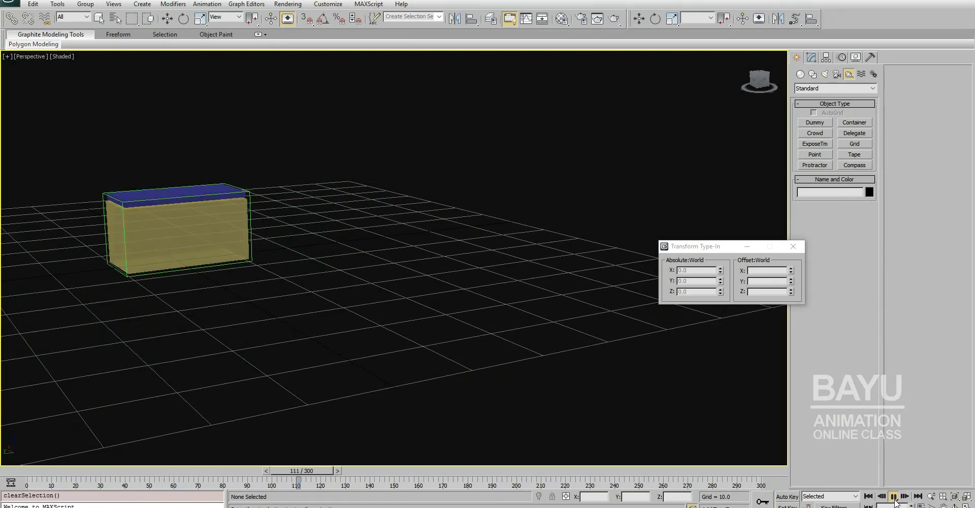
key("w")
key("slash")
Step: Scrub the time slider to frame 32 and select Box001
mouse_move(291, 467)
left_mouse_down()
mouse_move(93, 459)
mouse_move(103, 459)
left_mouse_up()
key("w")
left_click(267, 238)
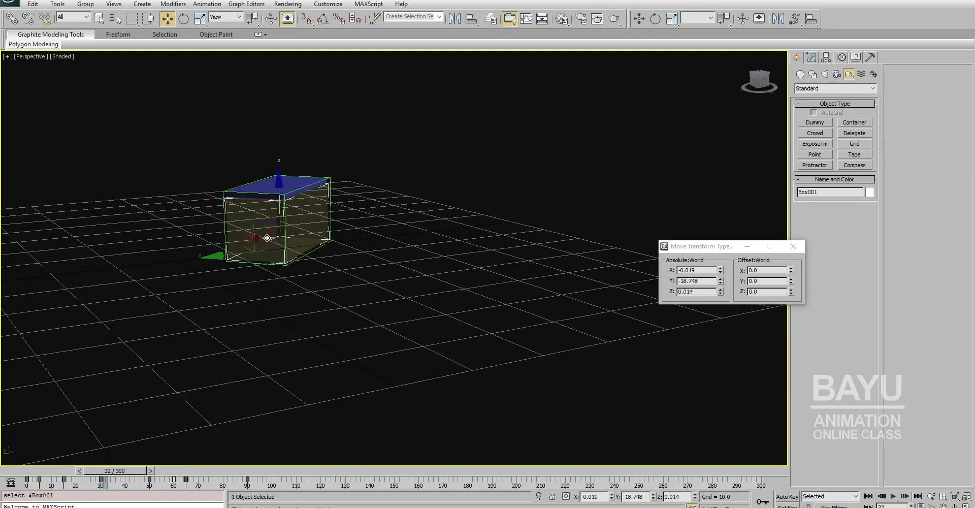
left_click(246, 4)
Step: Open the Curve Editor showing only Box001's Visibility curve, moved aside to reveal the box
left_click(260, 15)
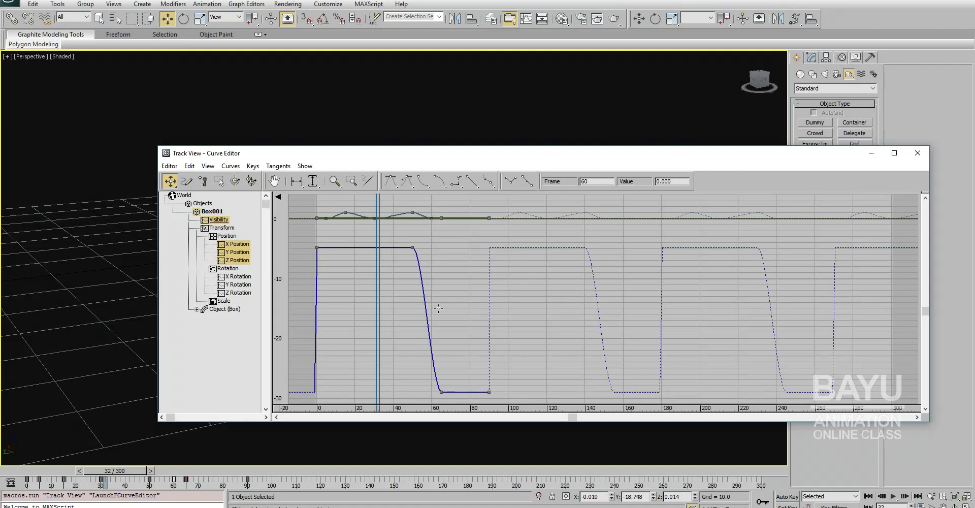
left_click(212, 221)
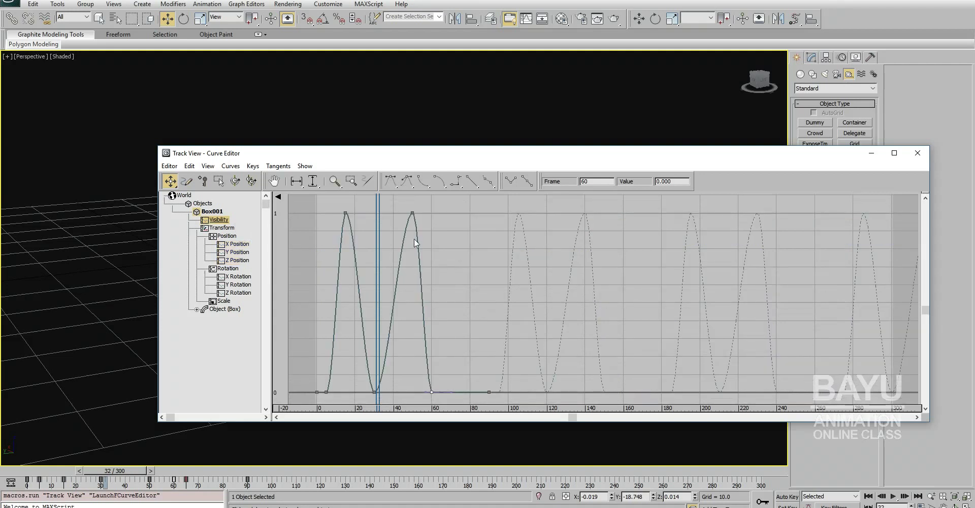
left_click_drag(412, 155, 678, 131)
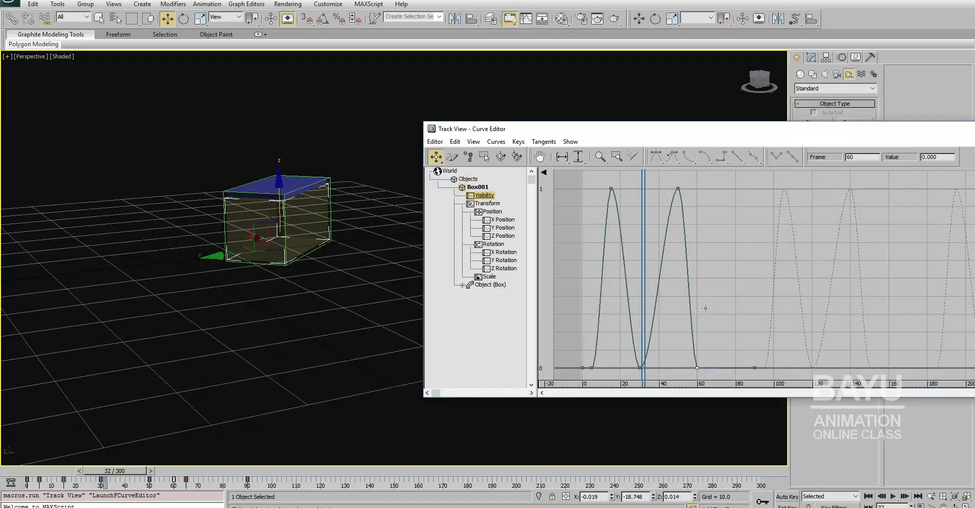
Step: Delete the visibility key at frame 30
right_click(640, 367)
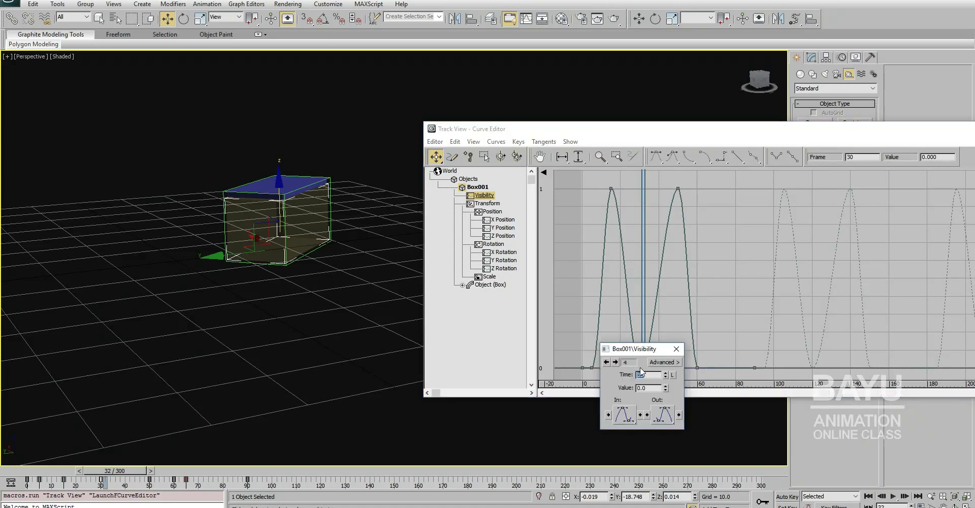
left_click_drag(649, 349, 524, 329)
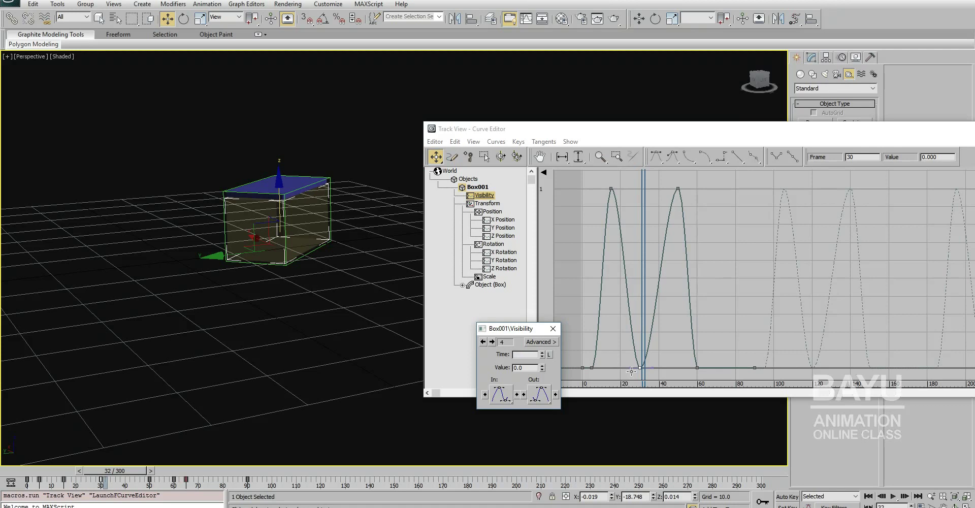
right_click(769, 302)
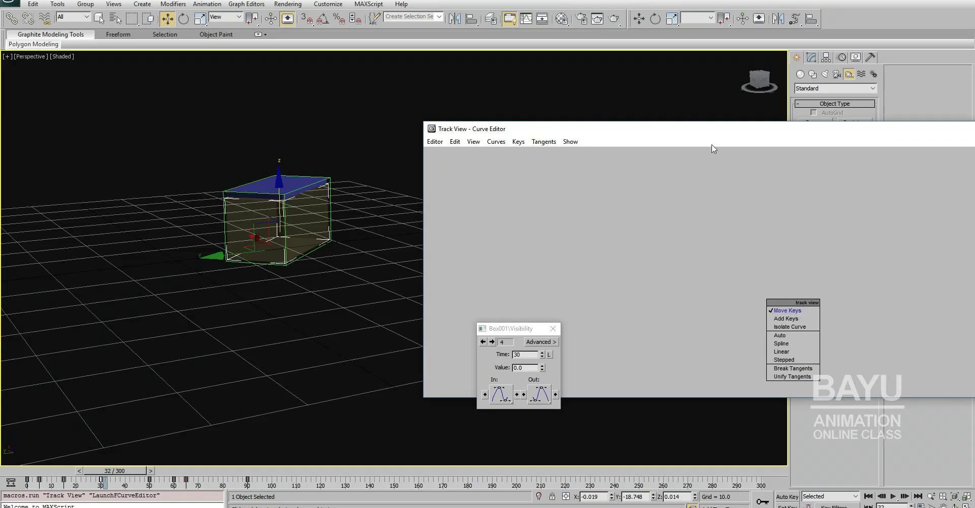
left_click(702, 131)
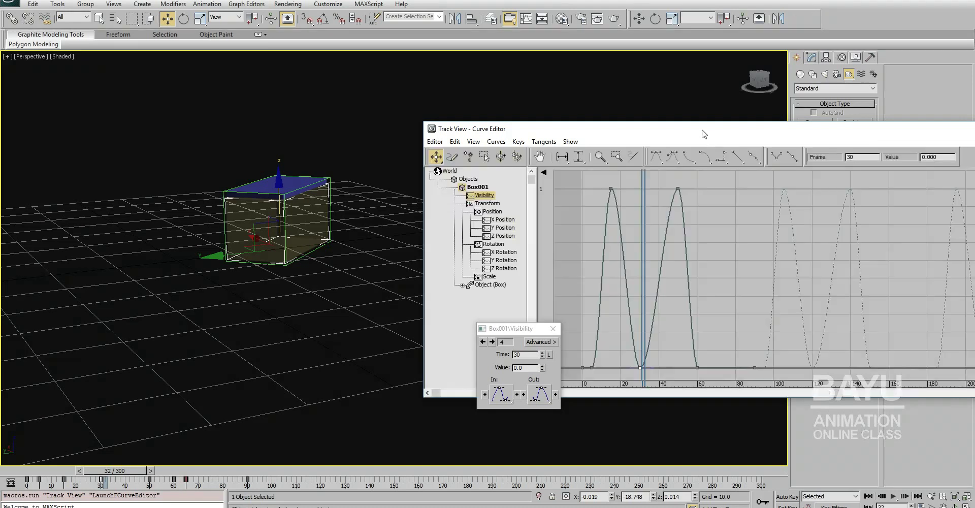
left_click(554, 328)
key("Delete")
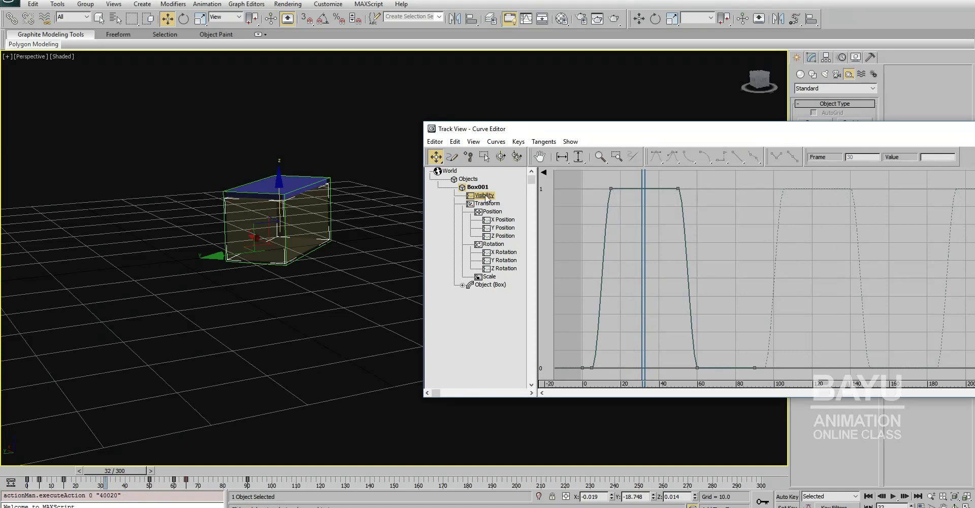
Step: Scrub to frame 49 to preview the visibility, then close the Curve Editor
mouse_move(137, 472)
left_mouse_down()
mouse_move(131, 478)
mouse_move(149, 478)
left_mouse_up()
key("w")
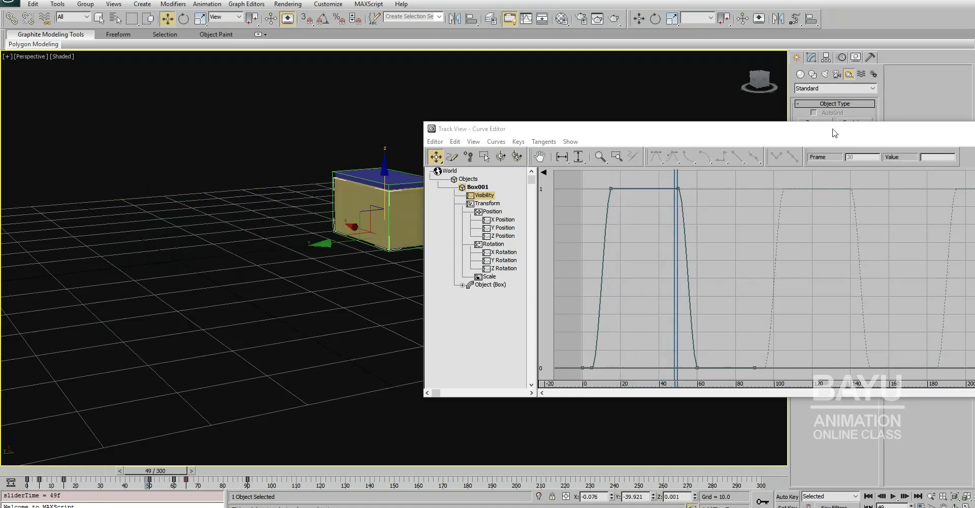
left_click_drag(835, 133, 709, 167)
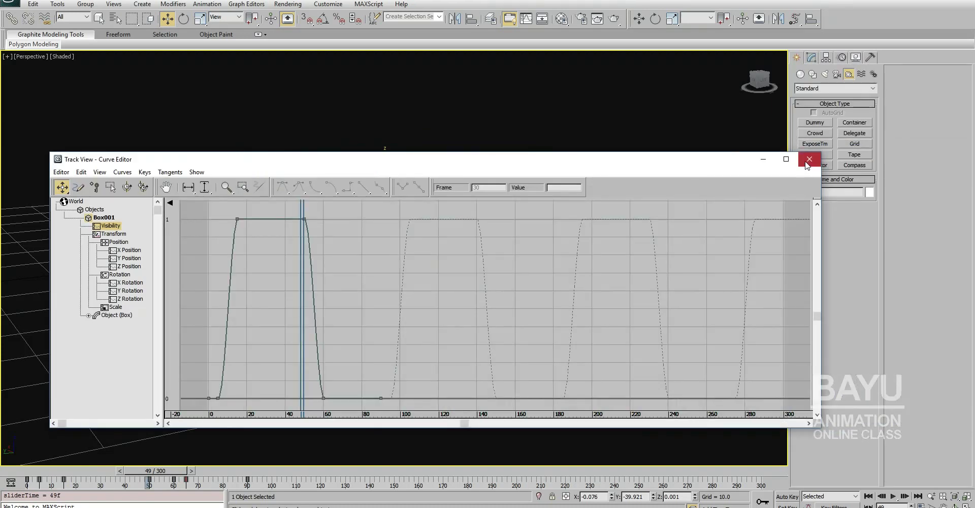
left_click(808, 159)
key("F12")
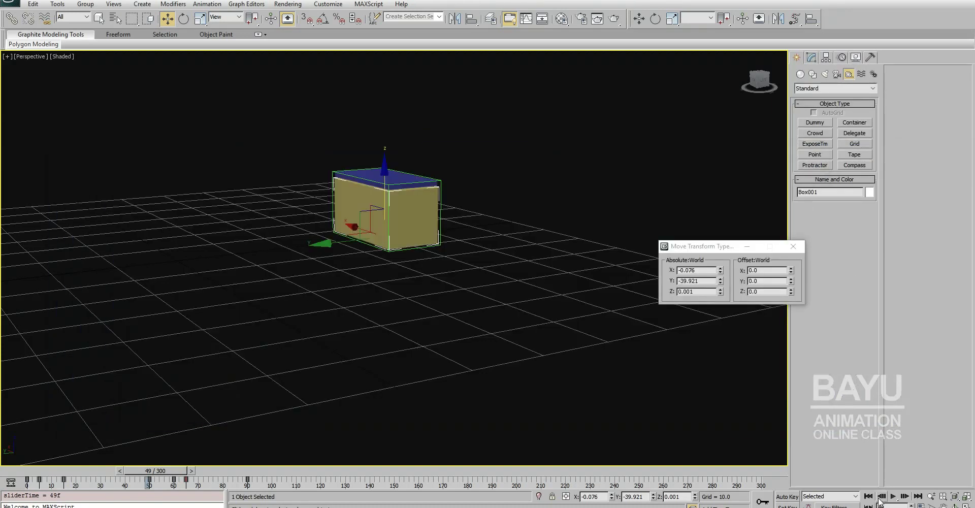
Step: Play from frame 0 with the box deselected and stop playback at frame 270
left_click(869, 496)
left_click(894, 496)
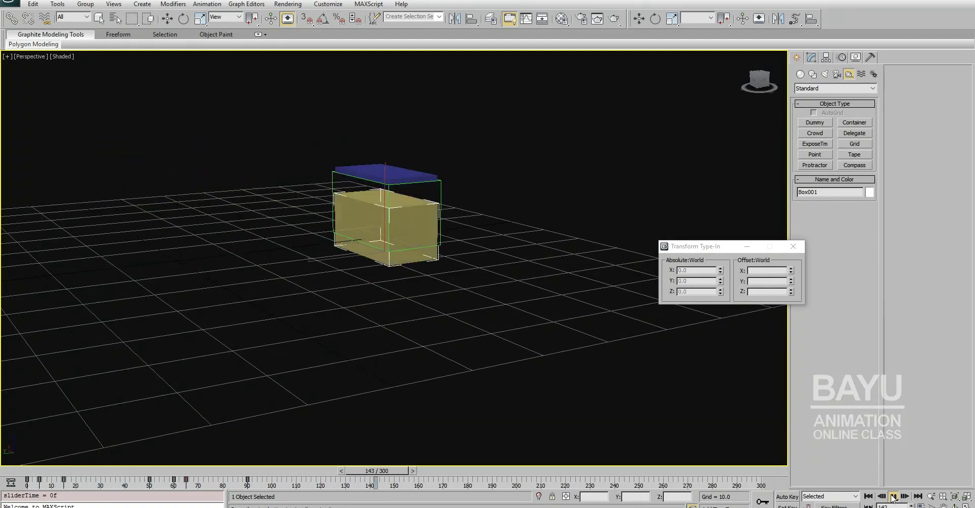
left_click(893, 496)
left_click(749, 420)
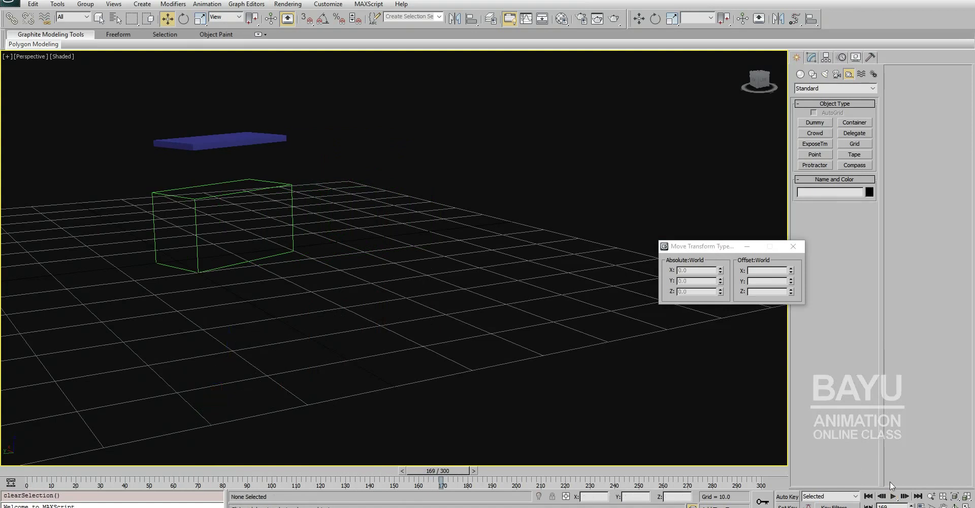
left_click(893, 498)
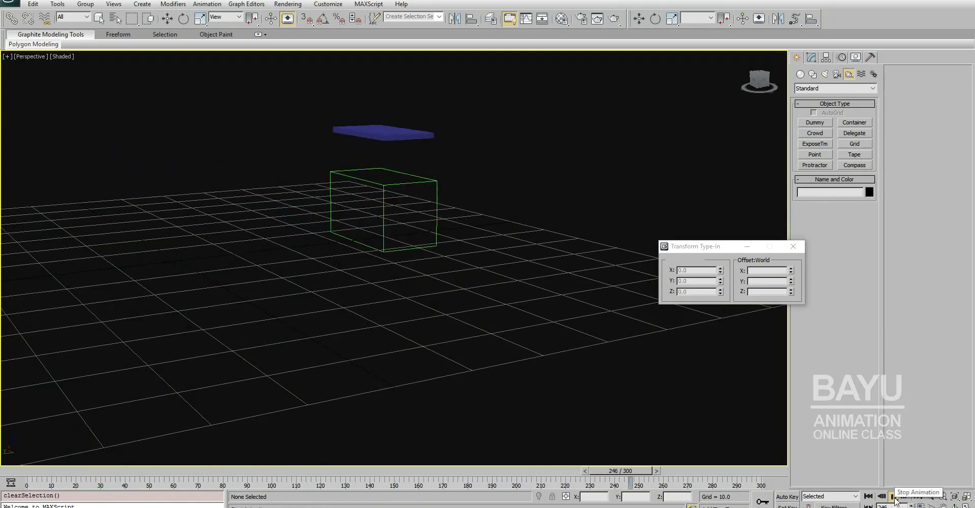
left_click(895, 500)
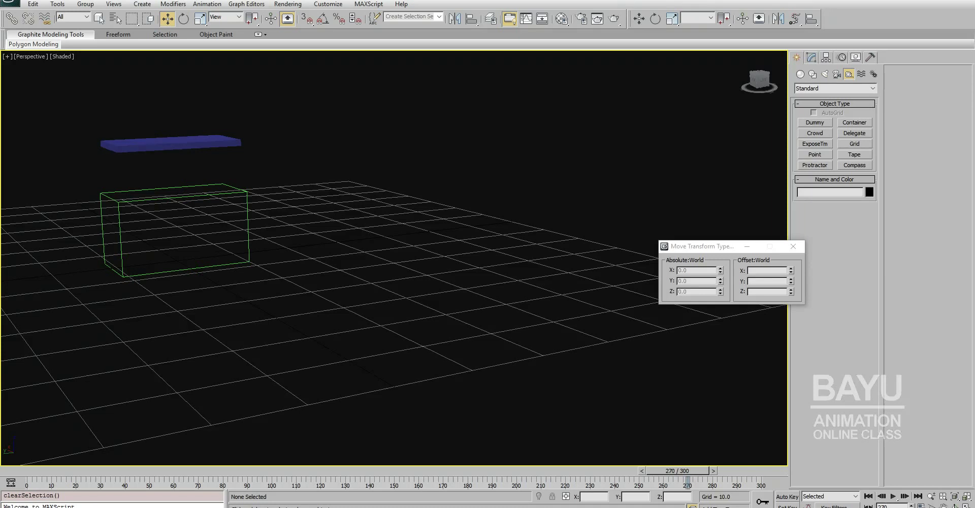